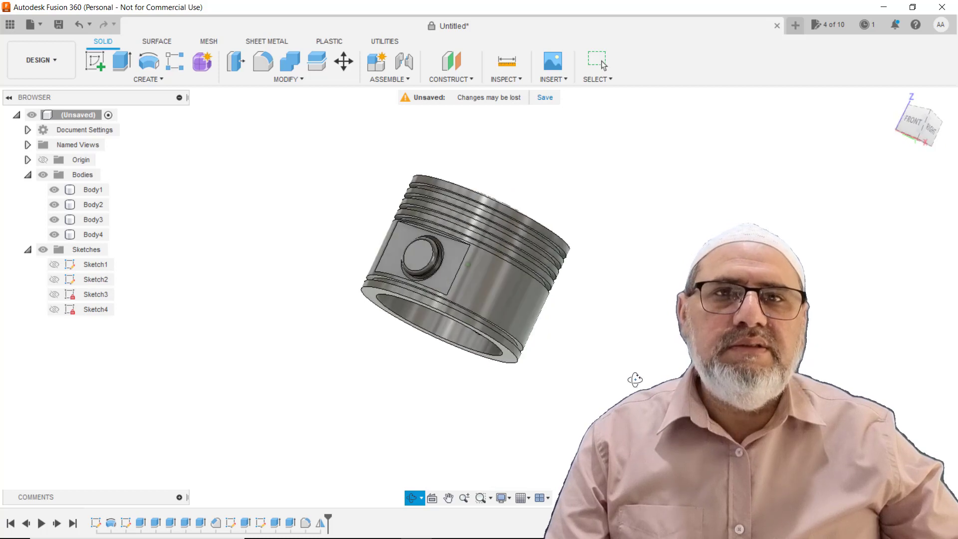
# Step: Examine the finished piston model from its side, underside and crown
pyautogui.click(602, 64)
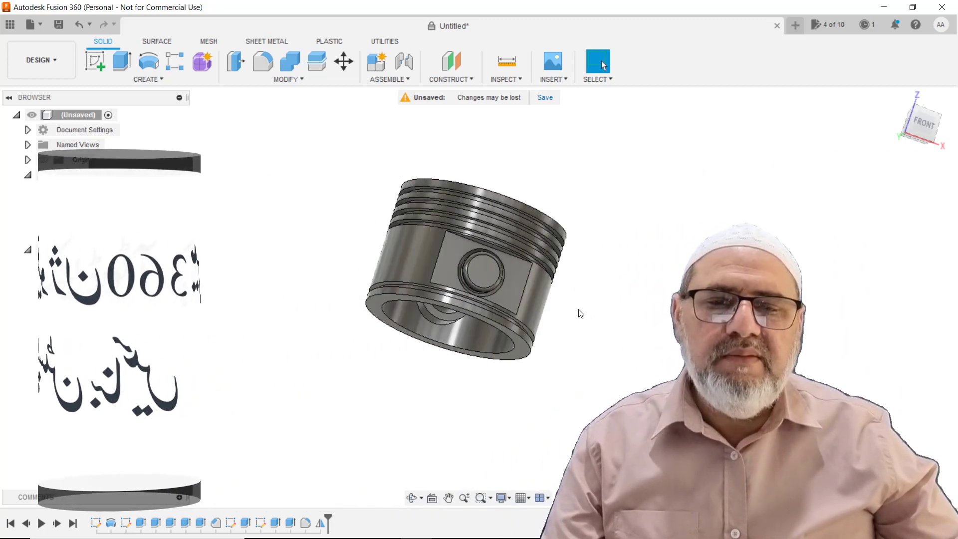
pyautogui.keyDown('shift'); pyautogui.moveTo(578, 309); pyautogui.dragTo(435, 299, button='middle'); pyautogui.keyUp('shift')
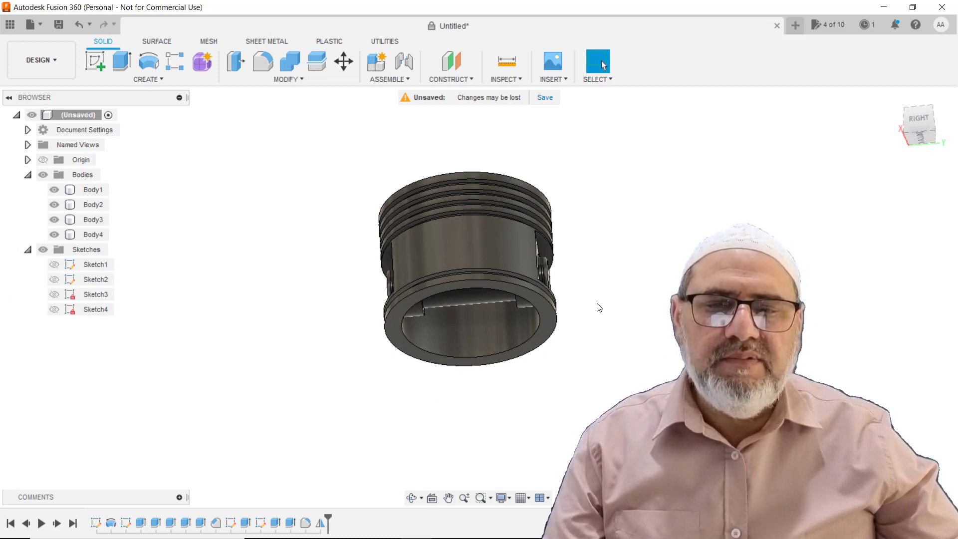
pyautogui.keyDown('shift'); pyautogui.moveTo(599, 308); pyautogui.dragTo(496, 321, button='middle'); pyautogui.keyUp('shift')
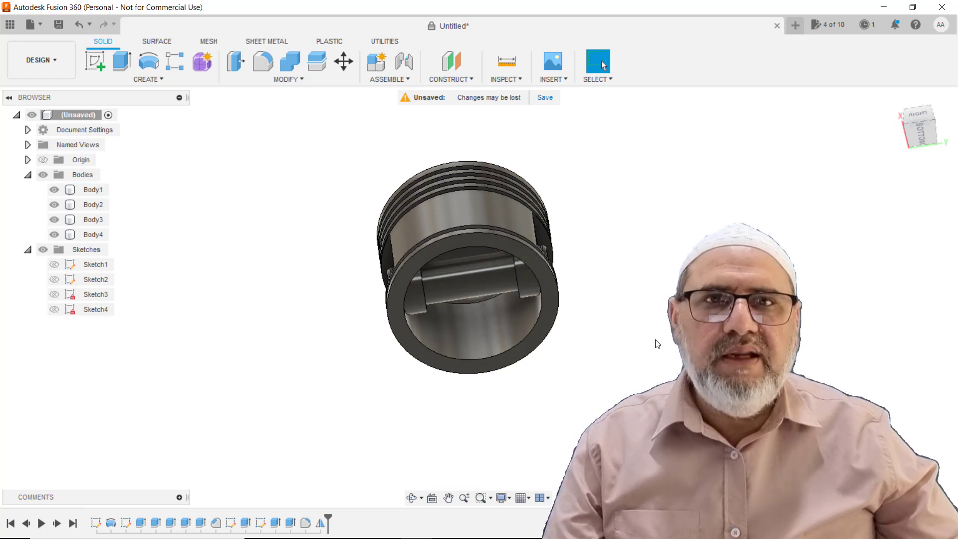
pyautogui.keyDown('shift'); pyautogui.moveTo(653, 341); pyautogui.dragTo(640, 387, button='middle'); pyautogui.keyUp('shift')
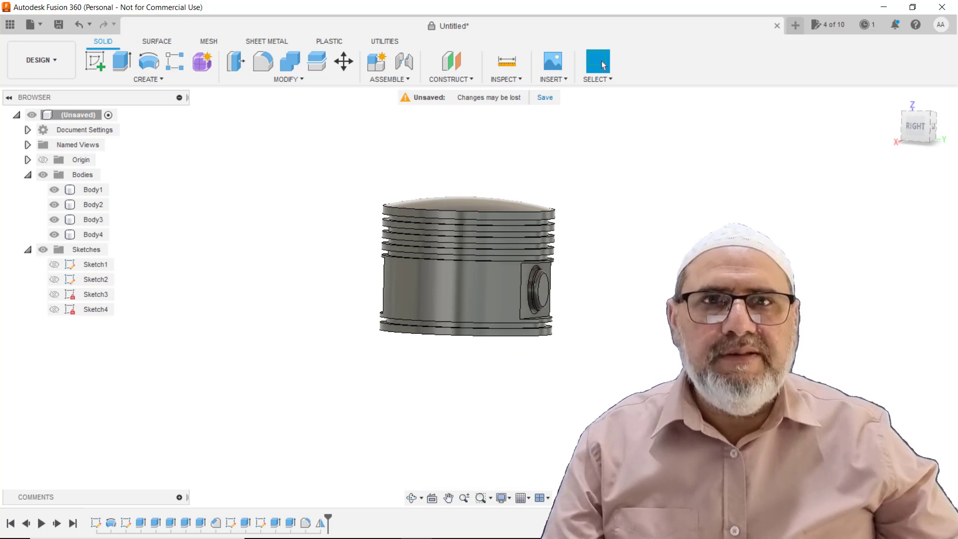
pyautogui.moveTo(585, 419)
pyautogui.keyDown('shift'); pyautogui.mouseDown(button='middle')
pyautogui.moveTo(644, 406)
pyautogui.moveTo(656, 364)
pyautogui.moveTo(671, 394)
pyautogui.moveTo(668, 441)
pyautogui.moveTo(623, 446)
pyautogui.moveTo(581, 424)
pyautogui.mouseUp(button='middle'); pyautogui.keyUp('shift')
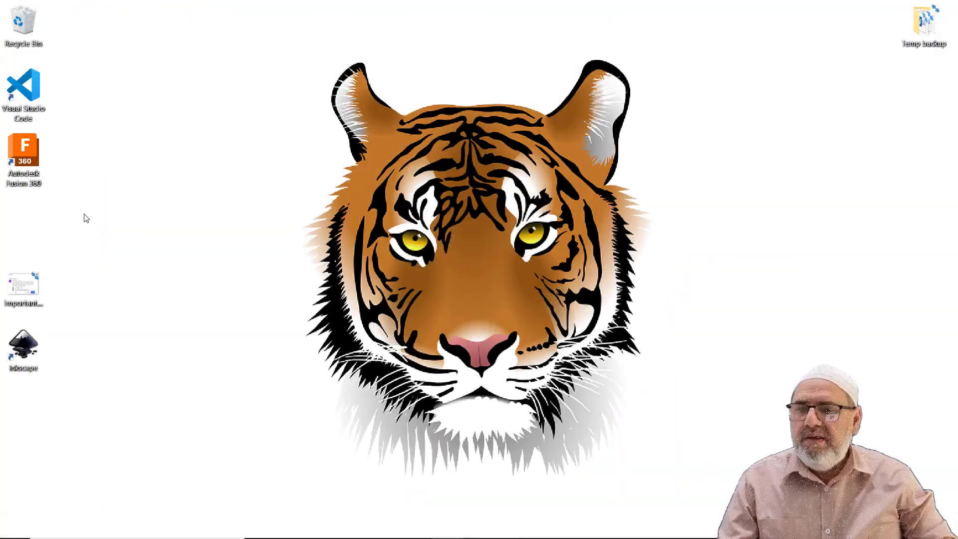
# Step: Open Autodesk Fusion 360 and start a new sketch on the front plane
pyautogui.doubleClick(23, 153)
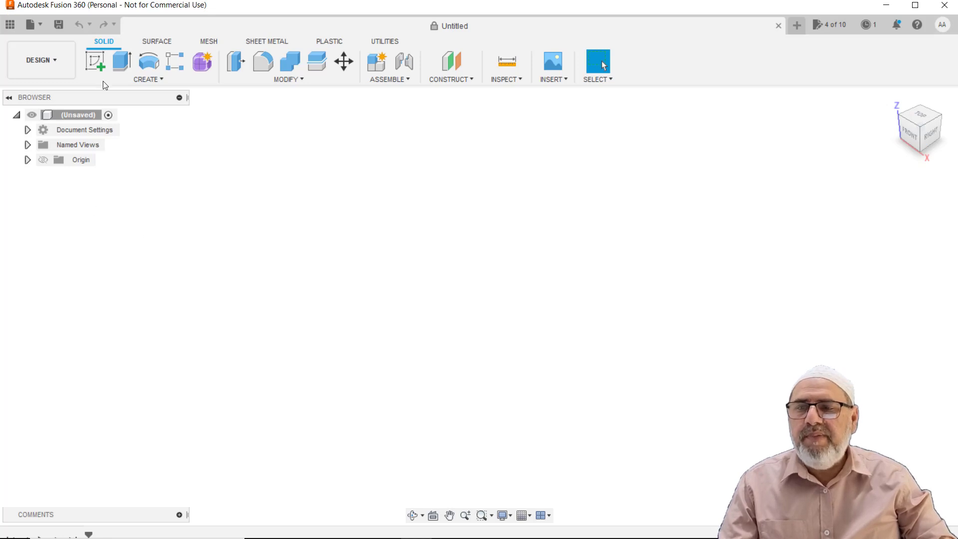
pyautogui.click(95, 62)
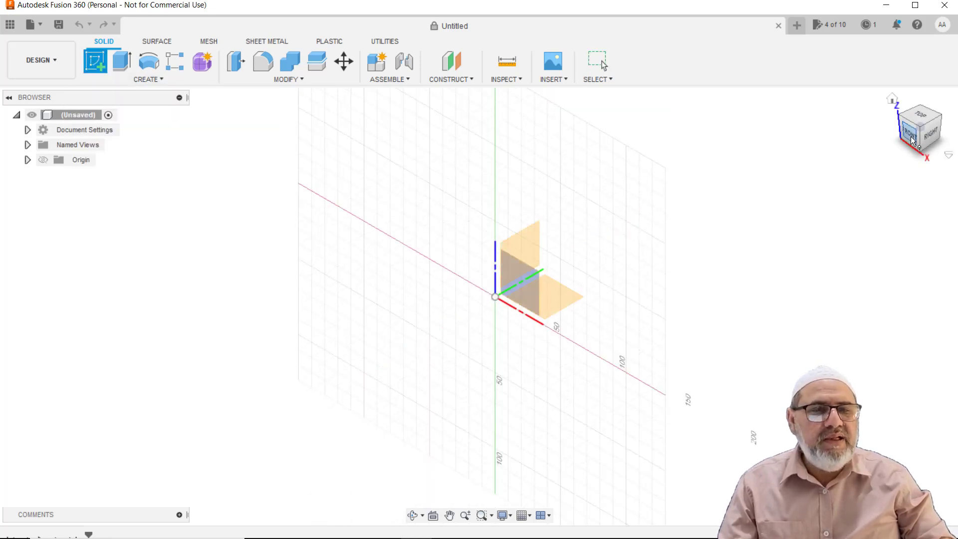
pyautogui.click(530, 285)
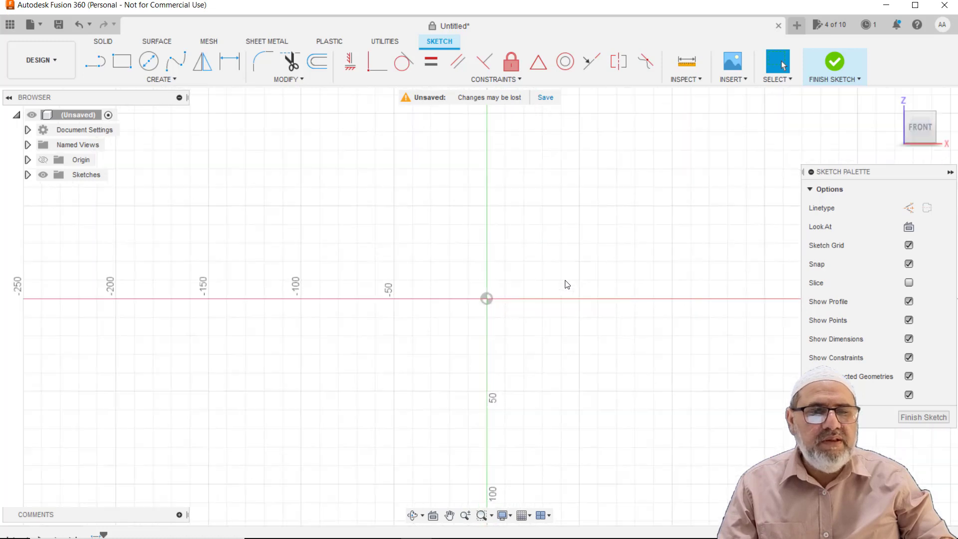
# Step: Draw a vertical construction line 72 mm long upward from the origin
pyautogui.scroll(-2, 568, 273)
pyautogui.moveTo(614, 259)
pyautogui.mouseDown(button='middle')
pyautogui.moveTo(380, 267)
pyautogui.moveTo(338, 341)
pyautogui.mouseUp(button='middle')
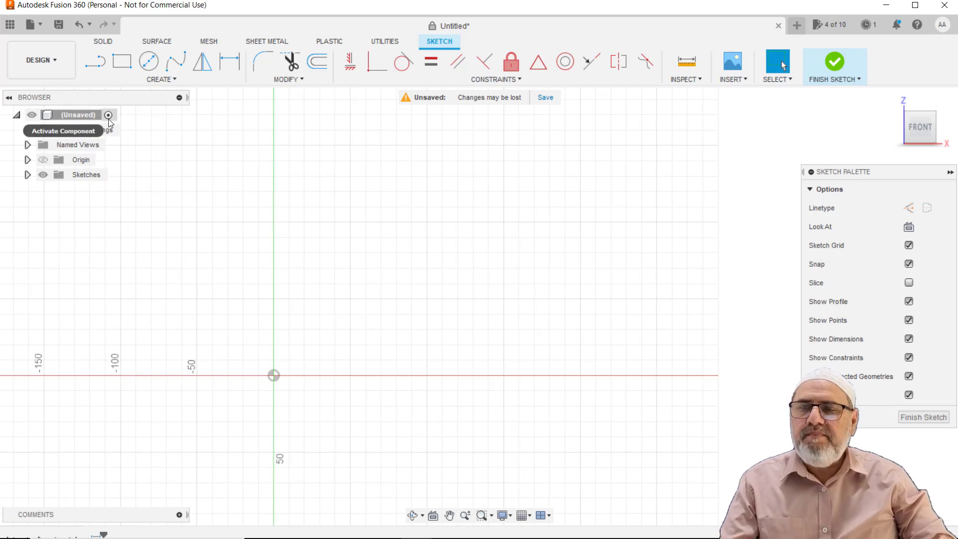
pyautogui.click(96, 62)
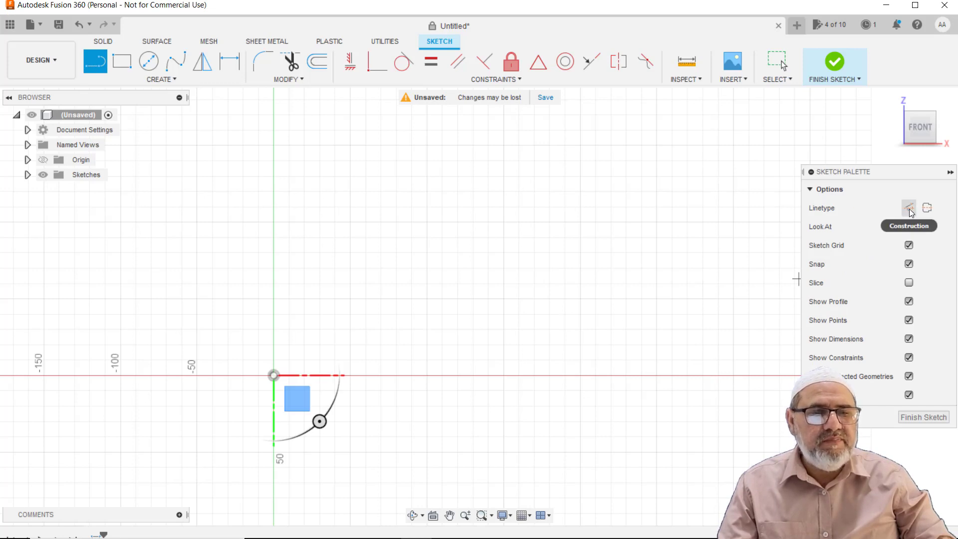
pyautogui.click(908, 209)
pyautogui.scroll(-1, 134, 279)
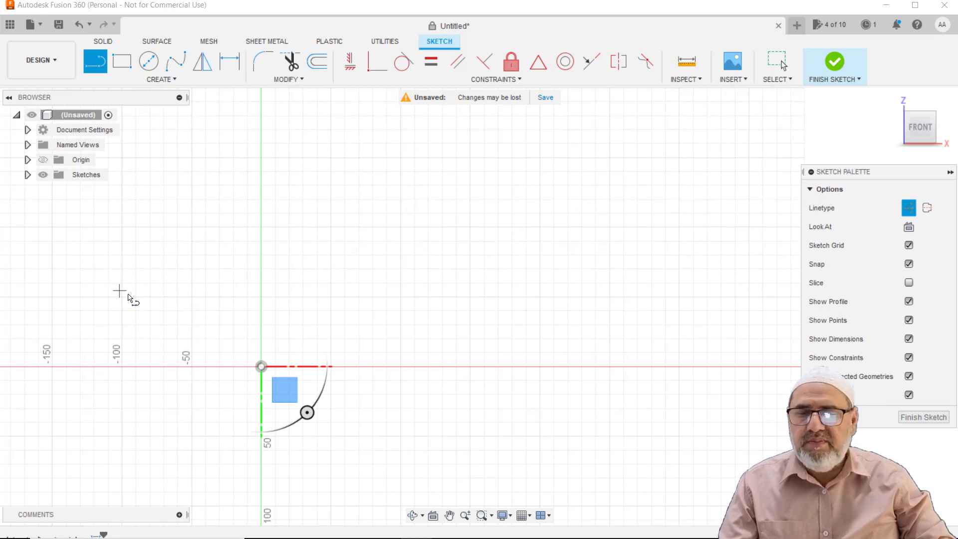
pyautogui.moveTo(131, 294)
pyautogui.mouseDown(button='middle')
pyautogui.moveTo(182, 319)
pyautogui.moveTo(184, 289)
pyautogui.mouseUp(button='middle')
pyautogui.press('l')
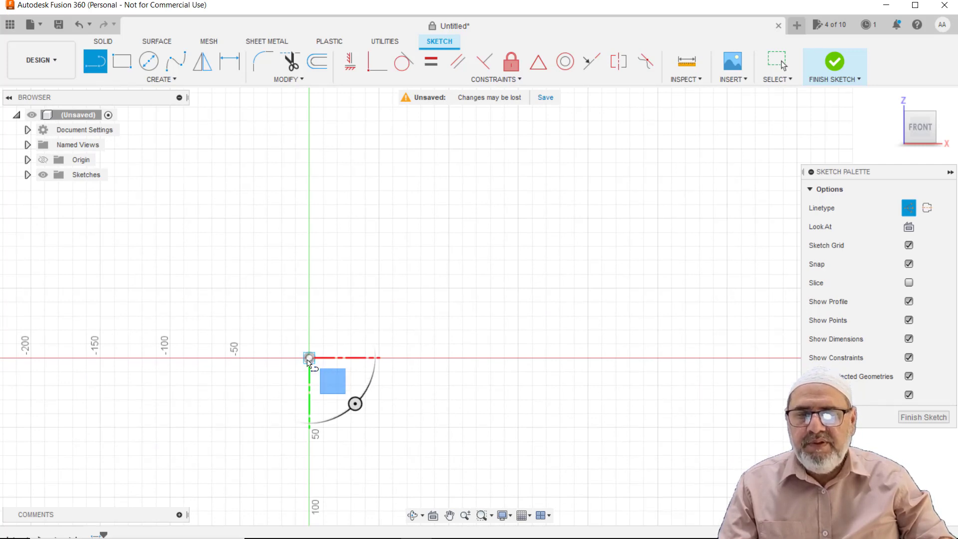
pyautogui.click(309, 358)
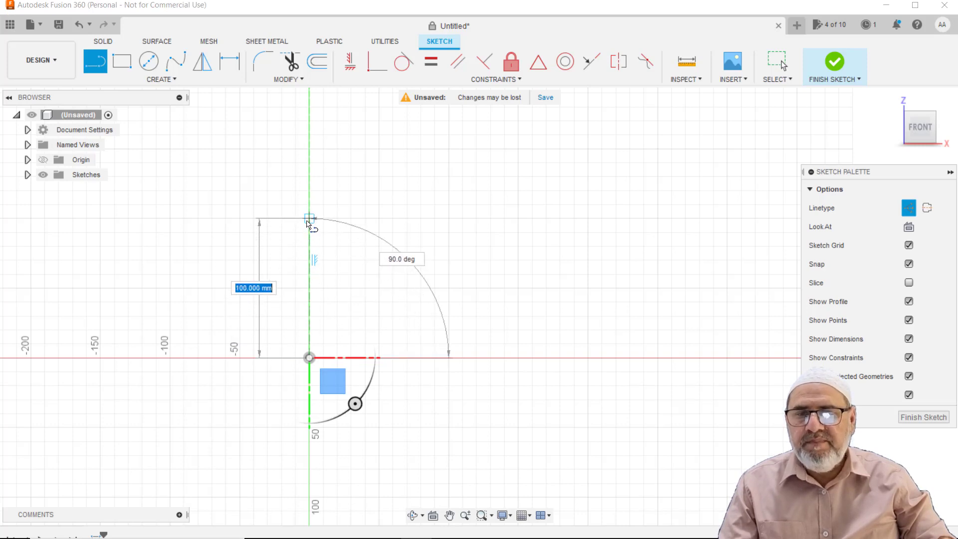
pyautogui.write('72')
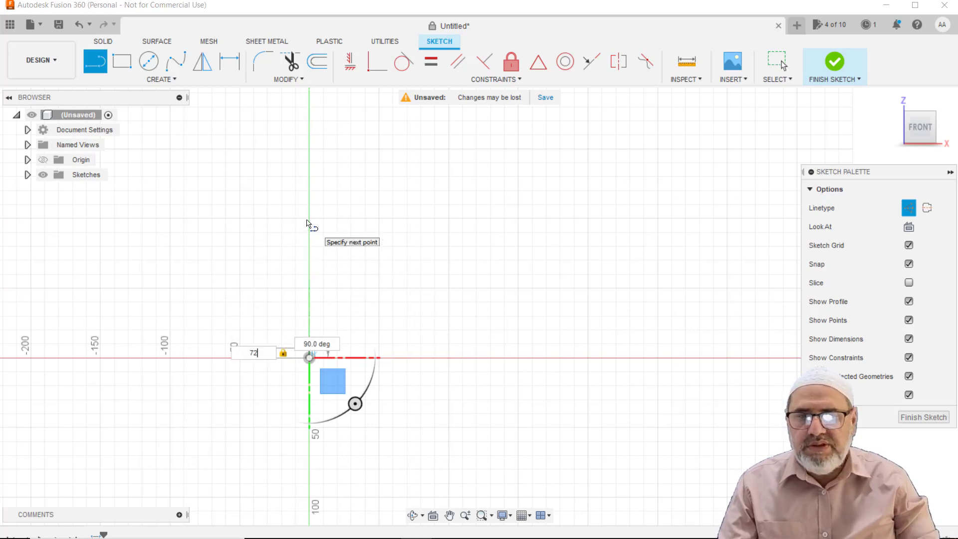
pyautogui.press('Tab')
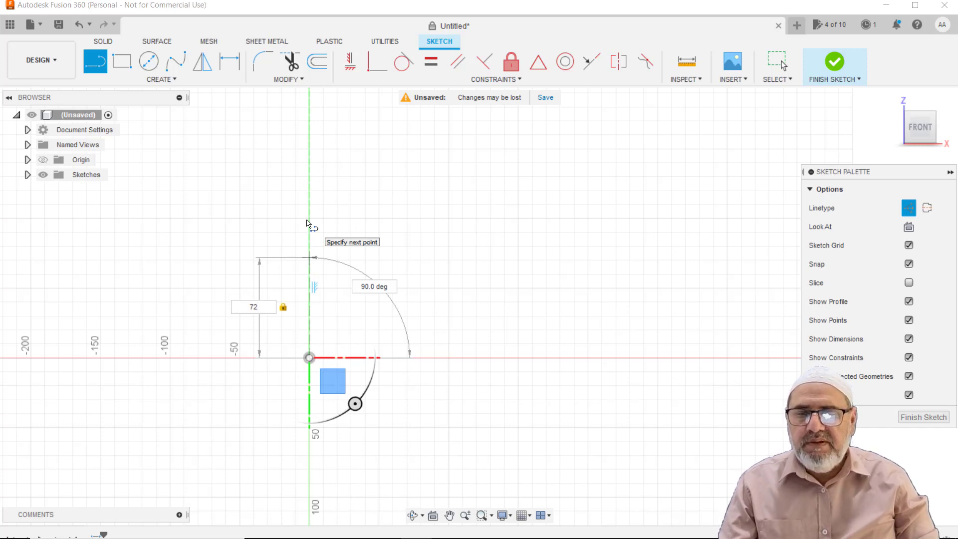
pyautogui.press('Return')
pyautogui.press('Escape')
# Step: Switch back to normal linetype and draw a 46 mm horizontal line outward from the construction line's upper end
pyautogui.scroll(2, 309, 272)
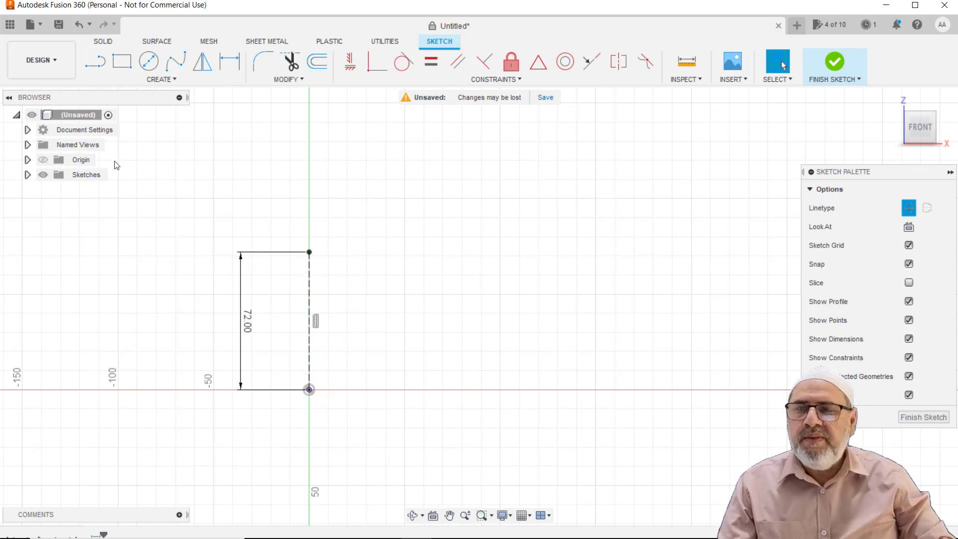
pyautogui.click(95, 64)
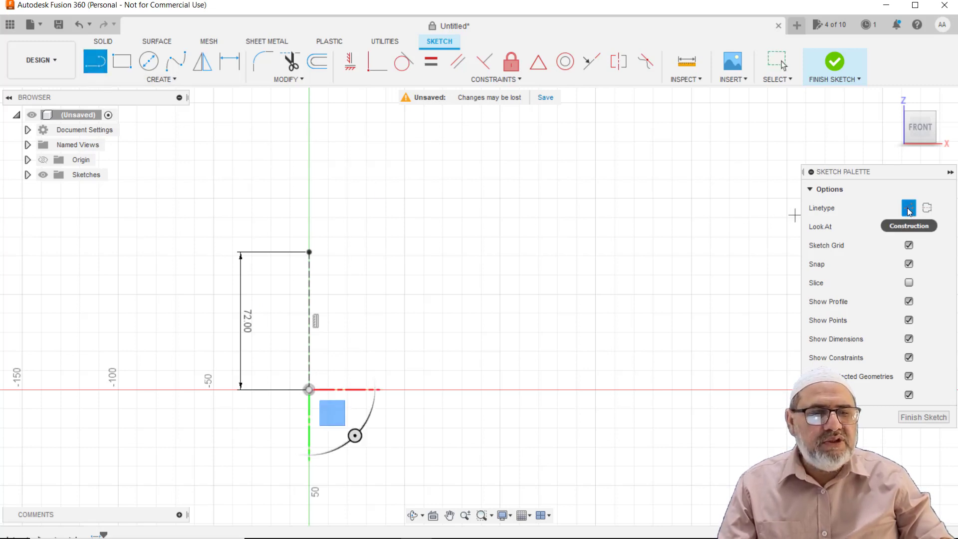
pyautogui.scroll(3, 285, 242)
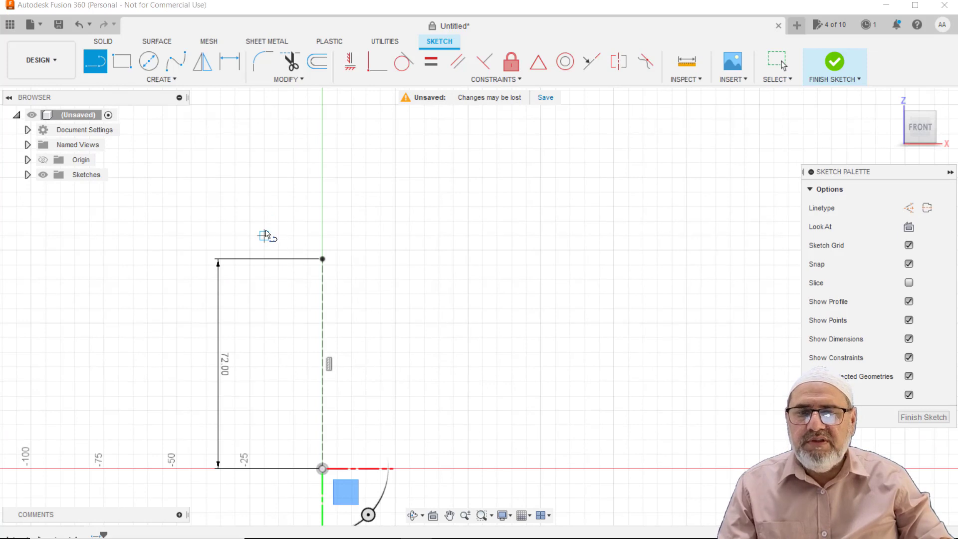
pyautogui.moveTo(265, 235)
pyautogui.mouseDown(button='middle')
pyautogui.moveTo(150, 188)
pyautogui.moveTo(177, 184)
pyautogui.mouseUp(button='middle')
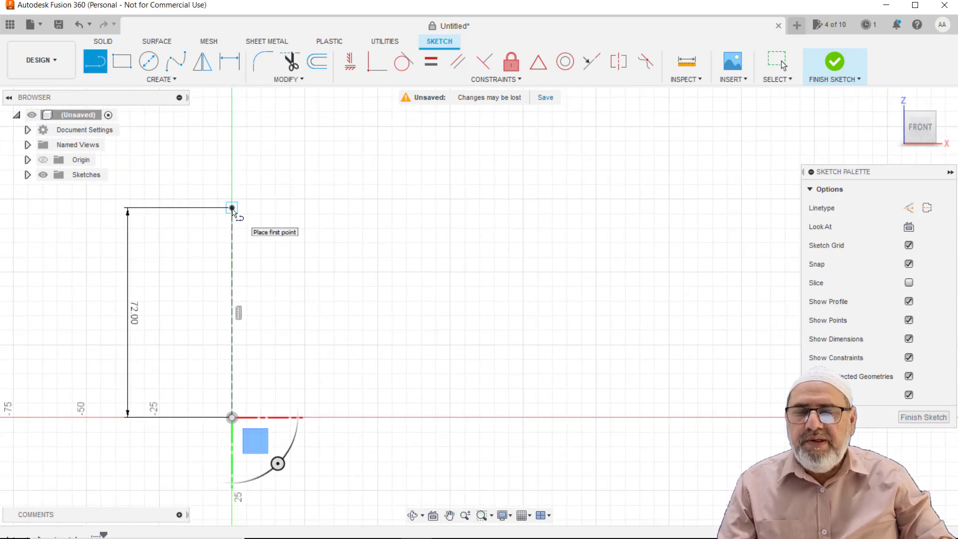
pyautogui.click(232, 208)
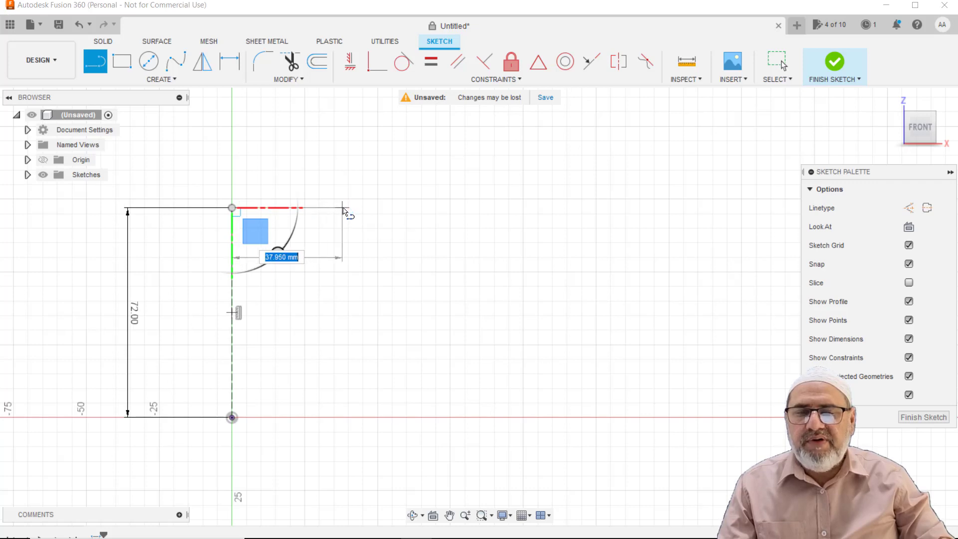
pyautogui.write('4')
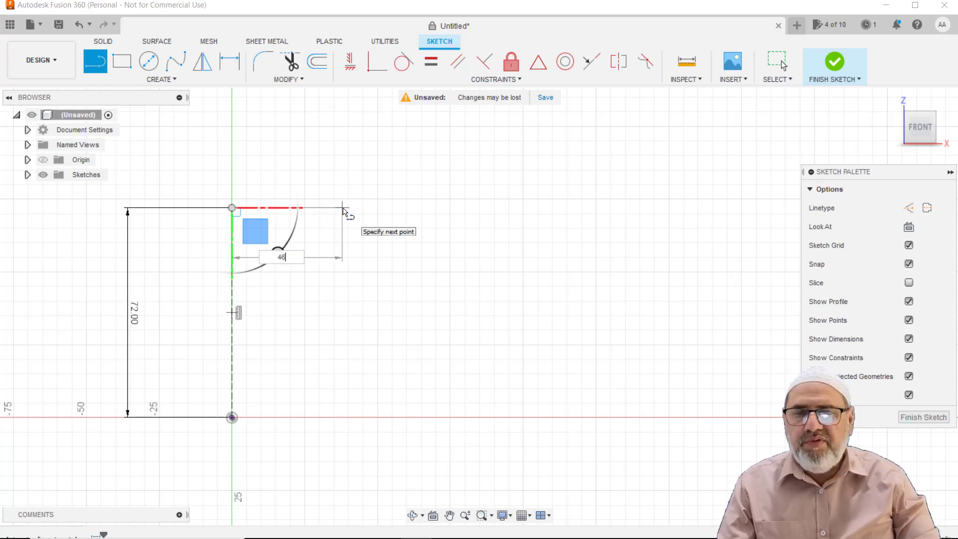
pyautogui.write('6')
pyautogui.press('Tab')
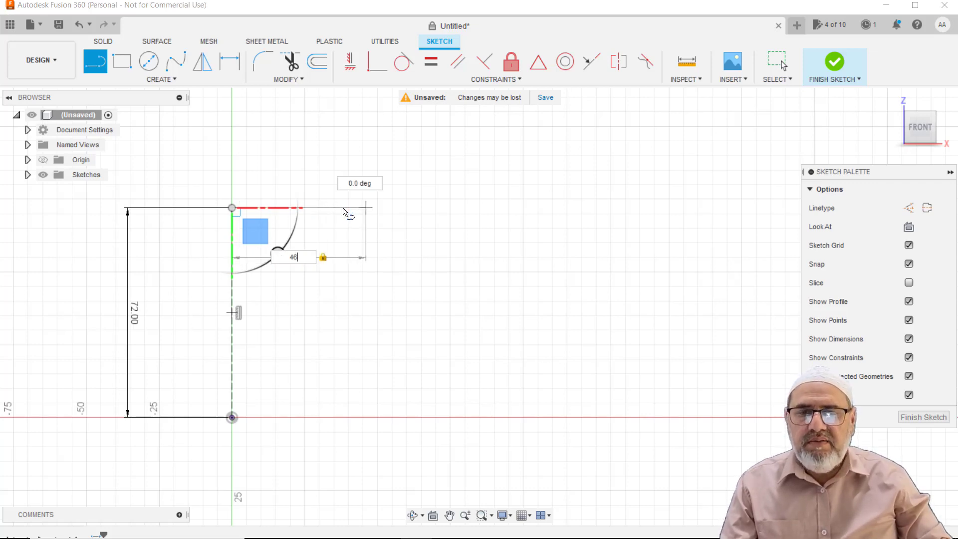
pyautogui.press('Return')
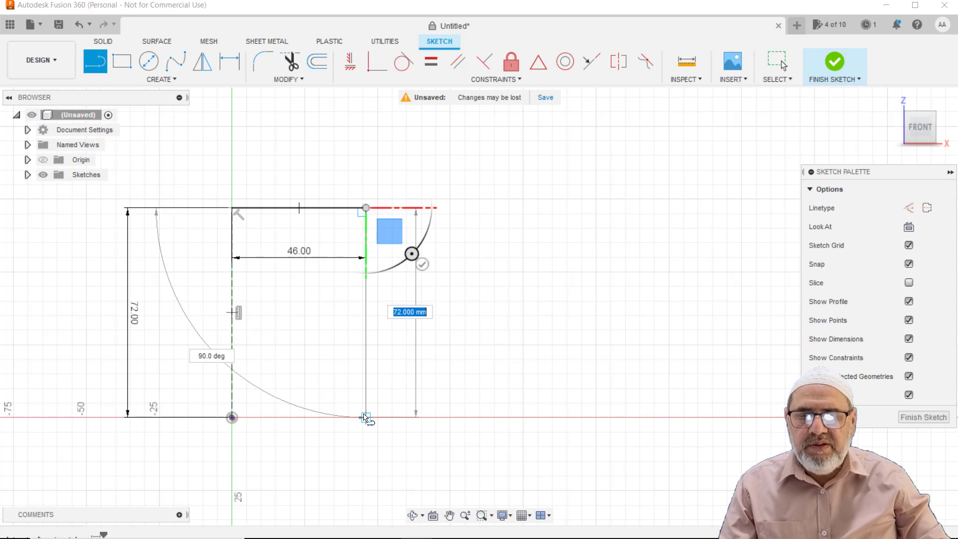
# Step: Continue the profile with a 72 mm vertical line down to the horizontal axis and a 9 mm line inward along it
pyautogui.click(365, 417)
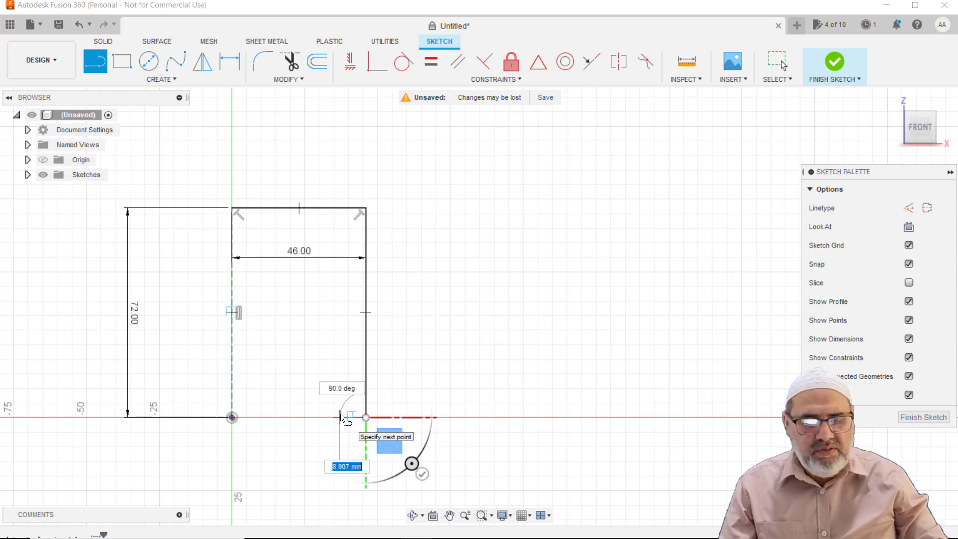
pyautogui.write('9')
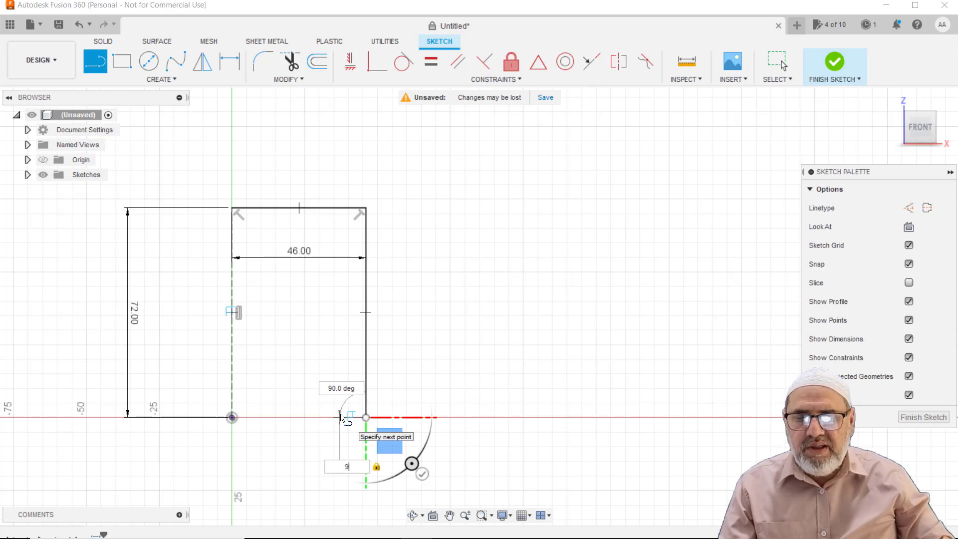
pyautogui.press('Return')
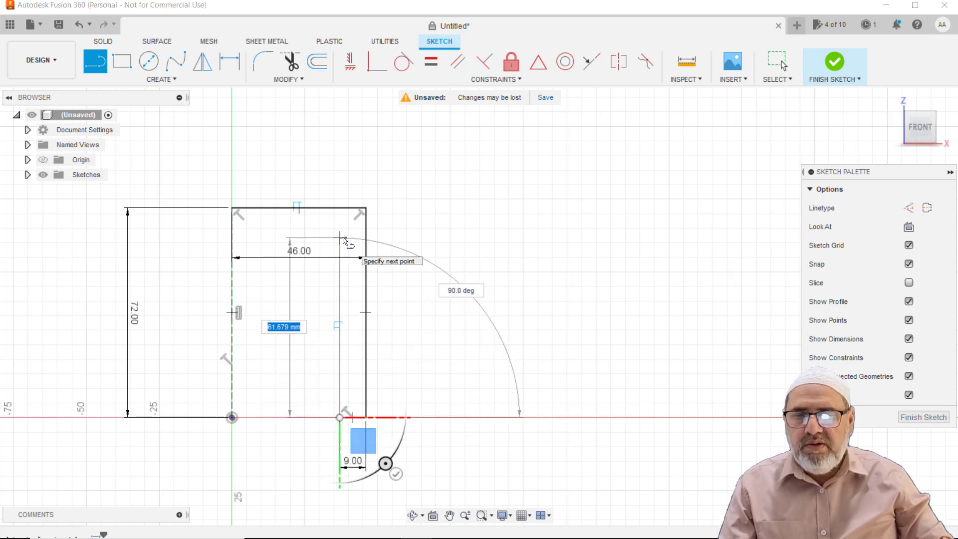
# Step: Add the 62 mm inner vertical line and close the profile along the centreline at its upper starting point
pyautogui.write('62')
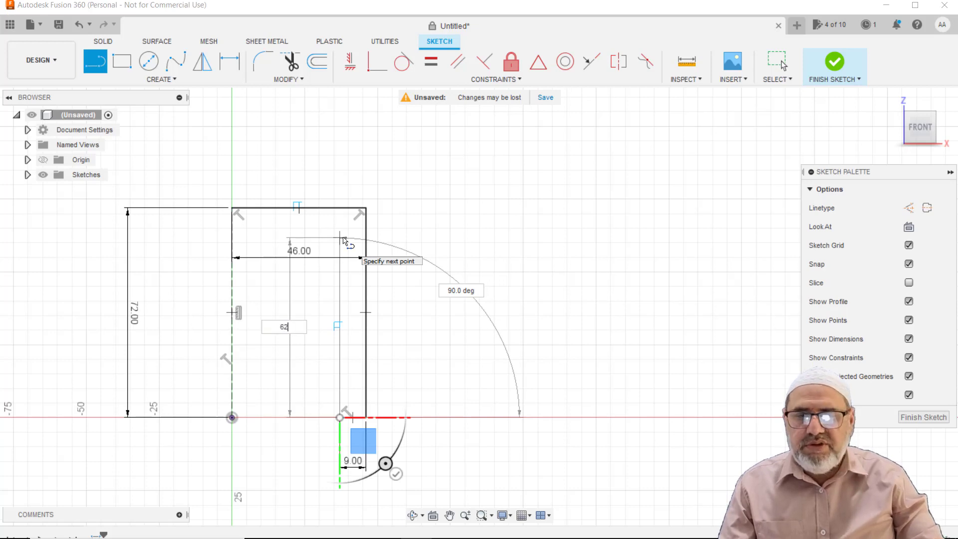
pyautogui.press('Return')
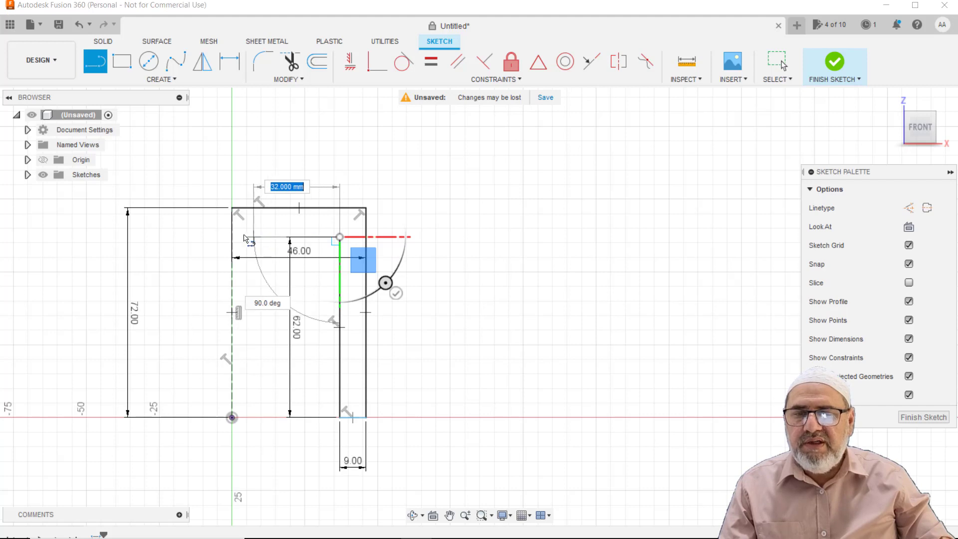
pyautogui.click(233, 237)
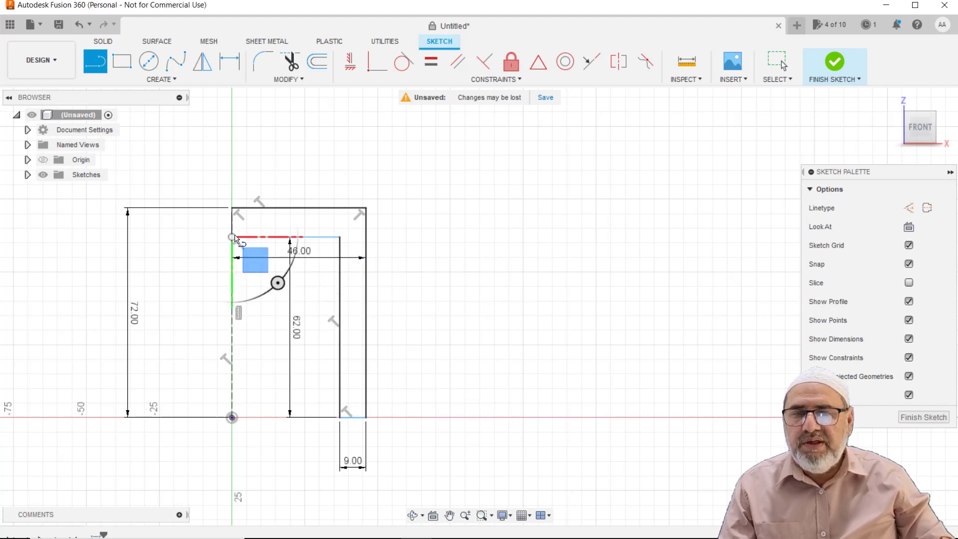
pyautogui.scroll(3, 166, 219)
pyautogui.scroll(3, 166, 220)
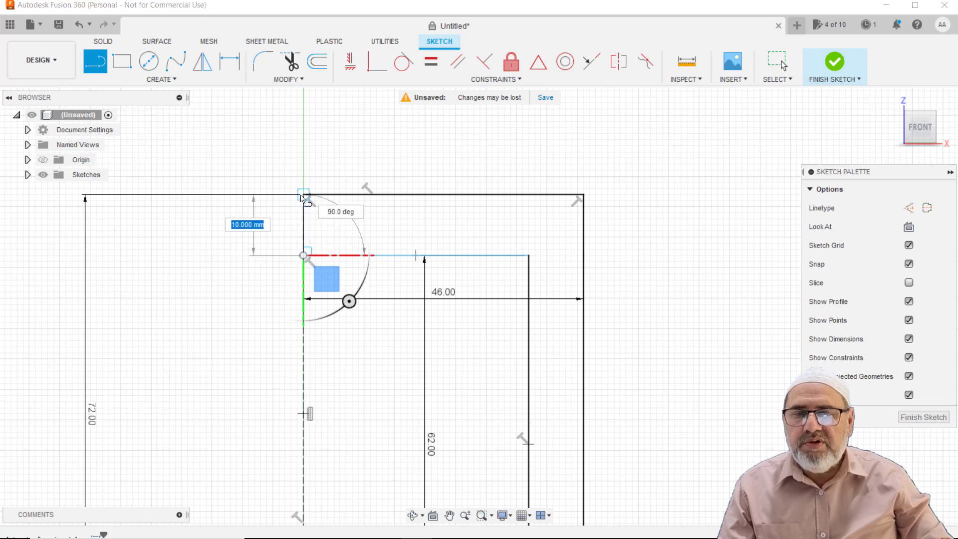
pyautogui.click(303, 194)
# Step: Draw a three-point arc of about 178 mm radius from the outer wall, below its upper corner, to the centreline's upper end
pyautogui.scroll(-2, 259, 312)
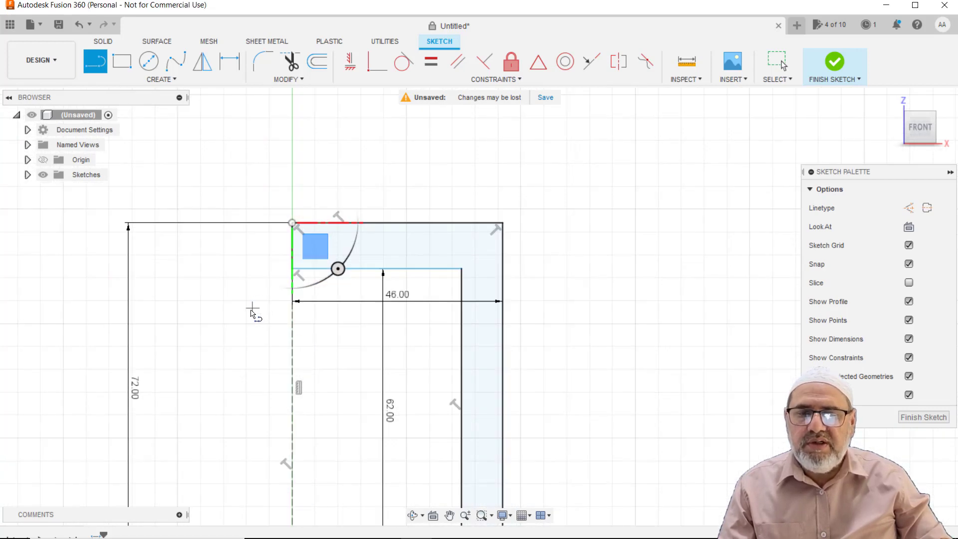
pyautogui.scroll(-2, 253, 314)
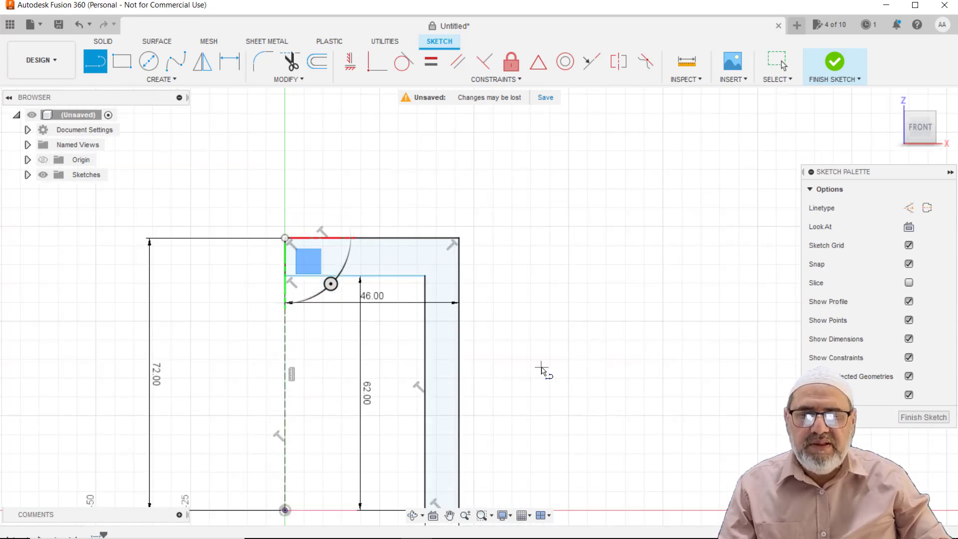
pyautogui.click(175, 81)
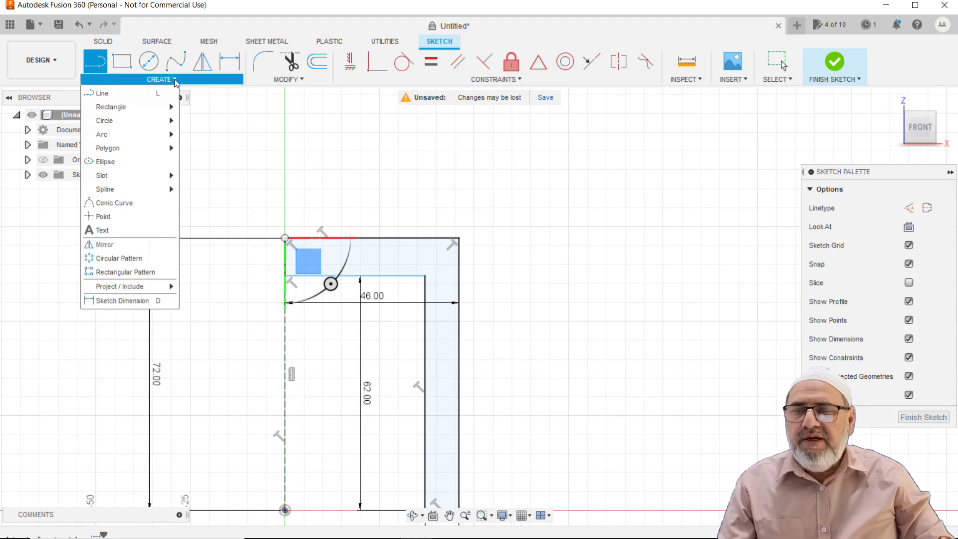
pyautogui.moveTo(127, 138)
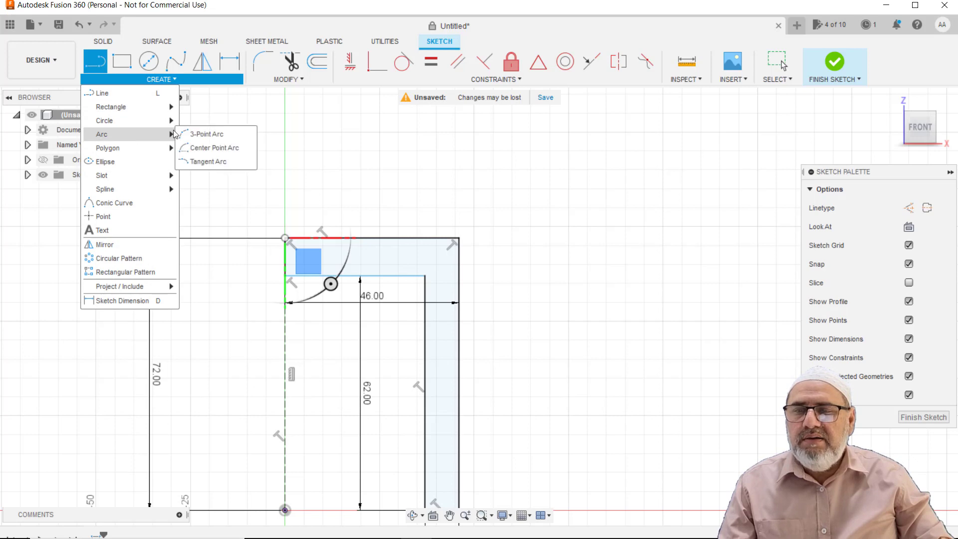
pyautogui.click(203, 135)
pyautogui.scroll(5, 345, 221)
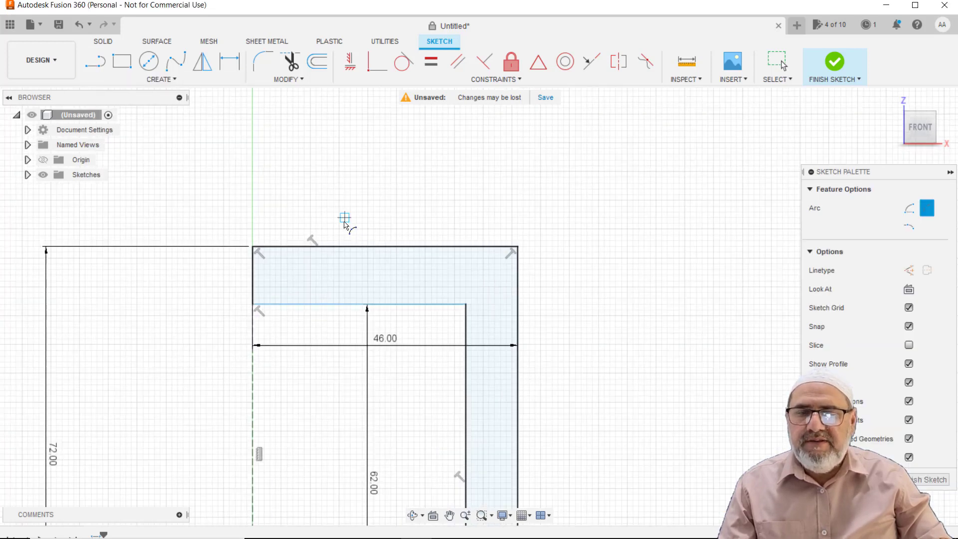
pyautogui.click(221, 255)
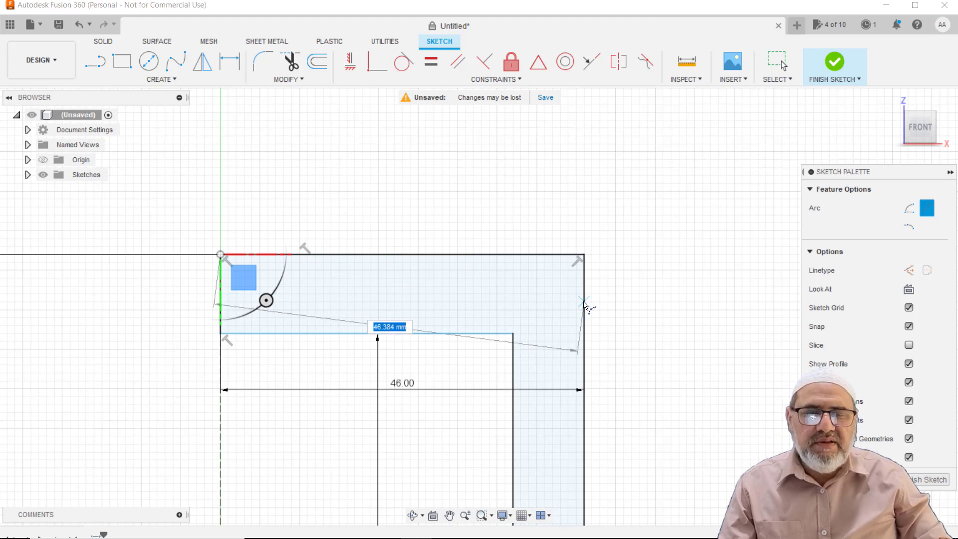
pyautogui.click(584, 302)
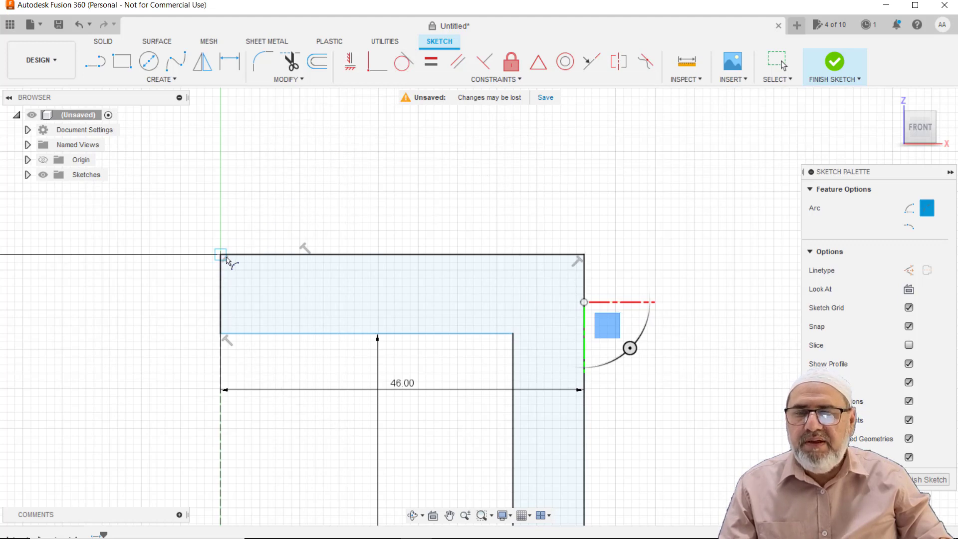
pyautogui.click(225, 256)
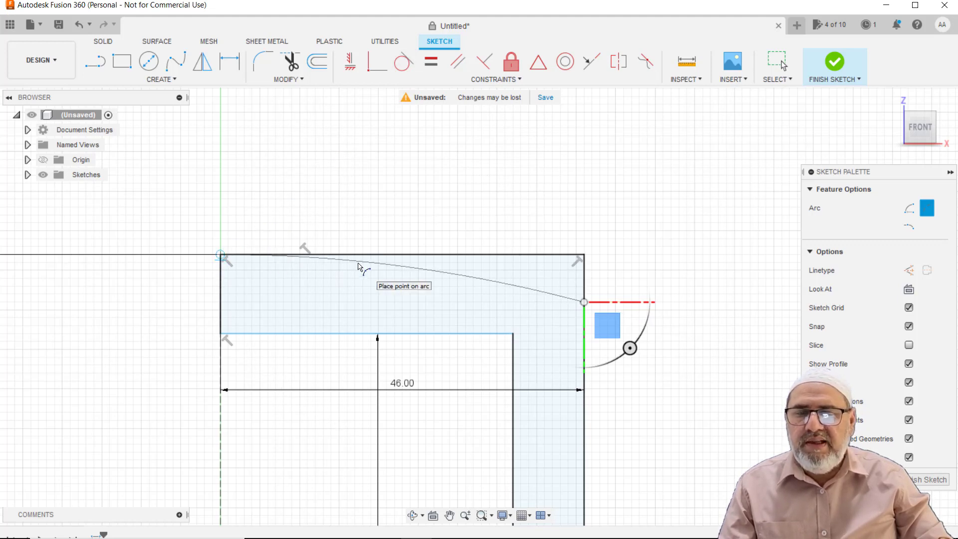
pyautogui.click(358, 261)
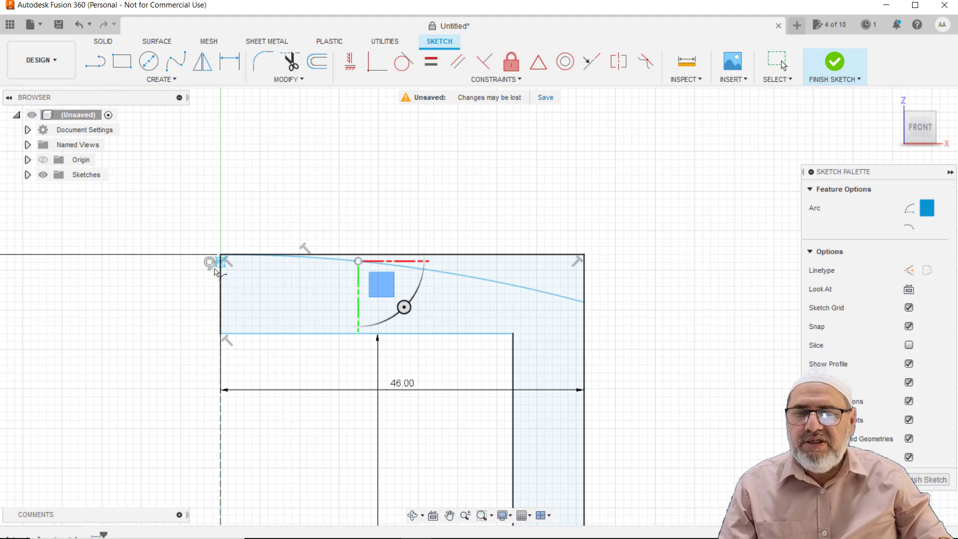
# Step: Dimension the crown arc and set its radius to 190 mm
pyautogui.scroll(-2, 396, 325)
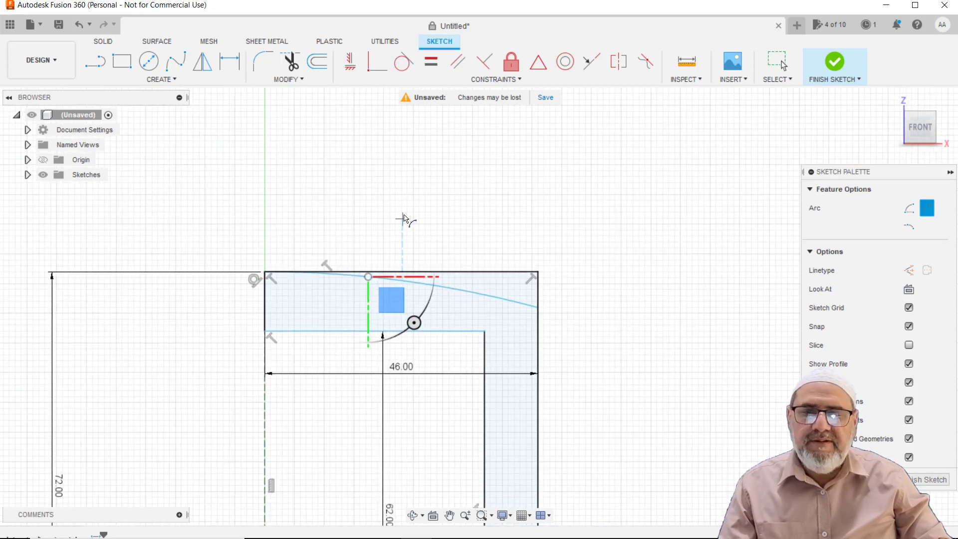
pyautogui.click(231, 64)
pyautogui.moveTo(428, 228); pyautogui.dragTo(432, 168, button='middle')
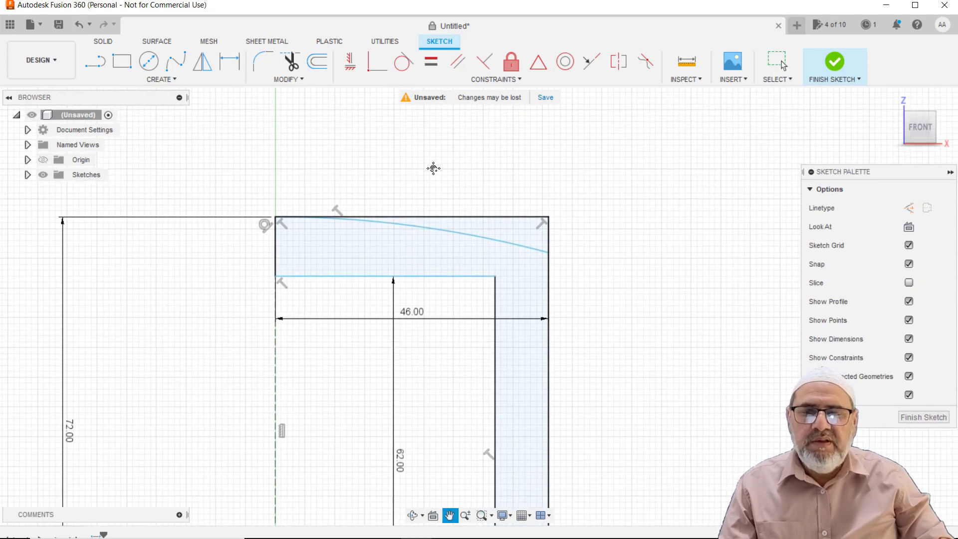
pyautogui.click(445, 231)
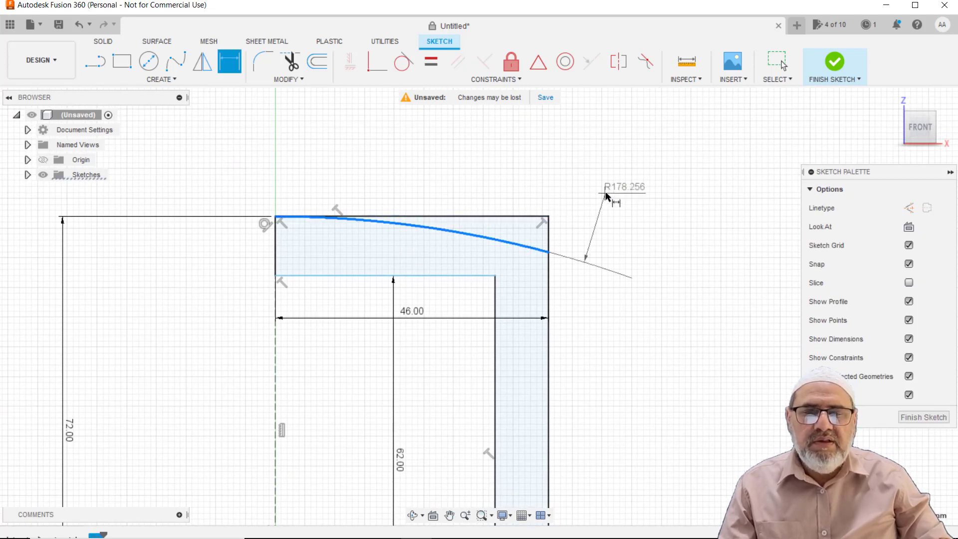
pyautogui.click(614, 184)
pyautogui.write('19')
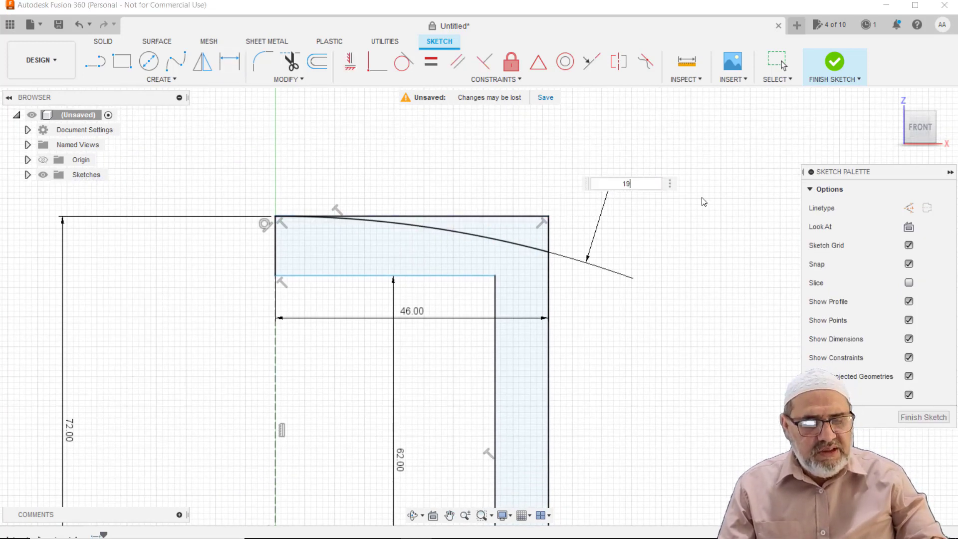
pyautogui.write('0')
pyautogui.press('Return')
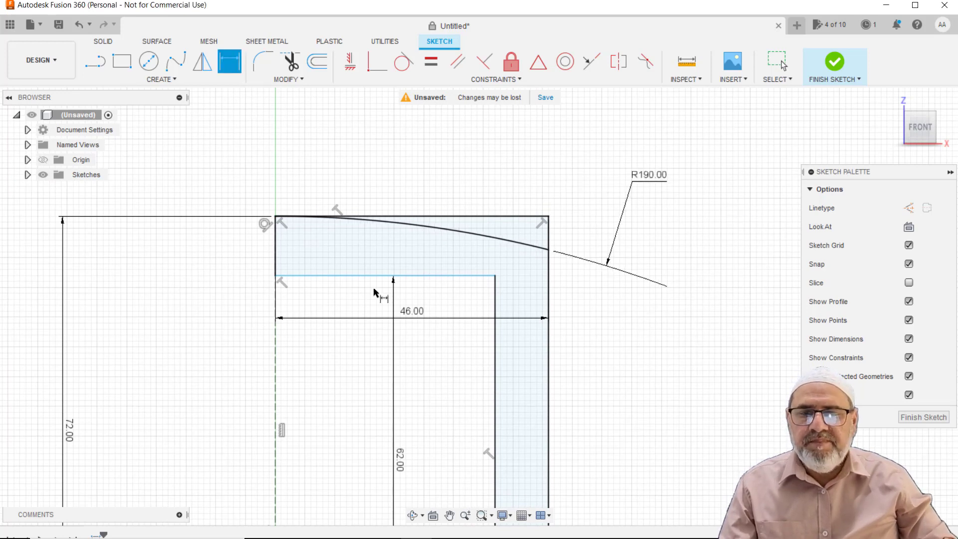
# Step: Draw a ring-groove rectangle 3.5 mm wide and 3 mm high inward from the outer wall, starting level with the crown's underside
pyautogui.scroll(2, 342, 250)
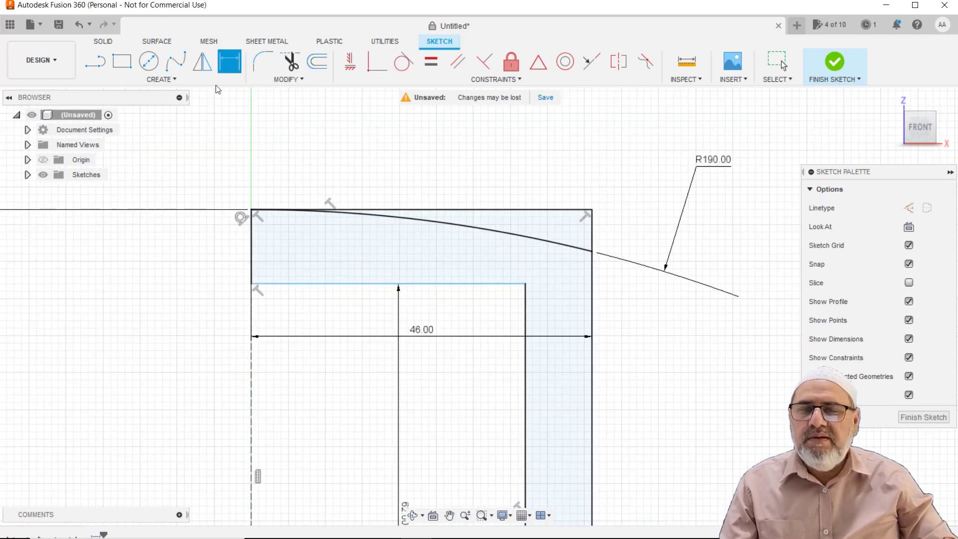
pyautogui.click(122, 61)
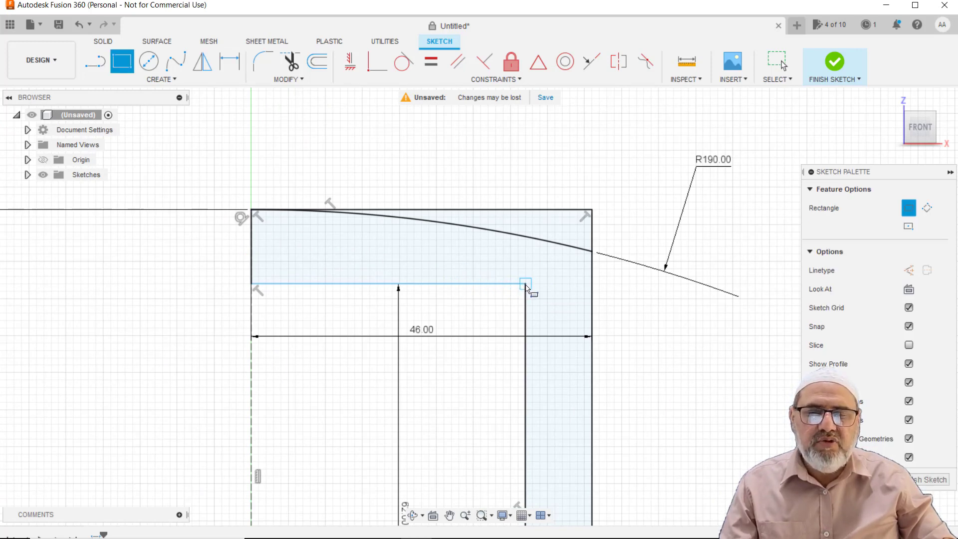
pyautogui.click(593, 286)
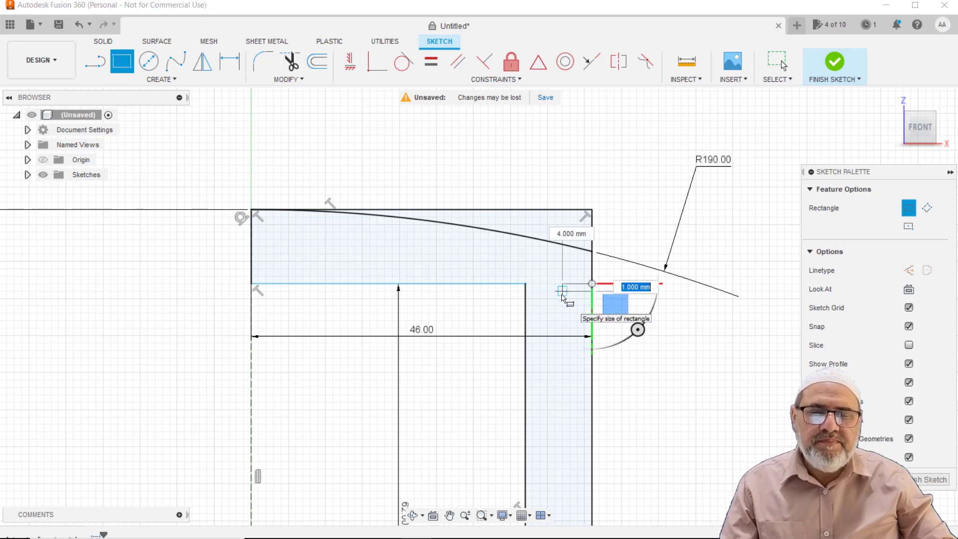
pyautogui.write('3.5')
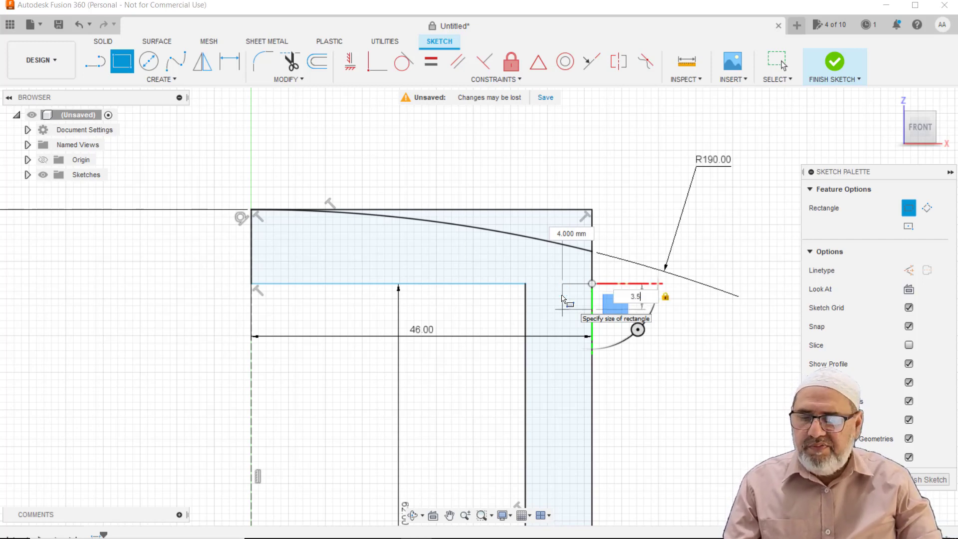
pyautogui.press('Tab')
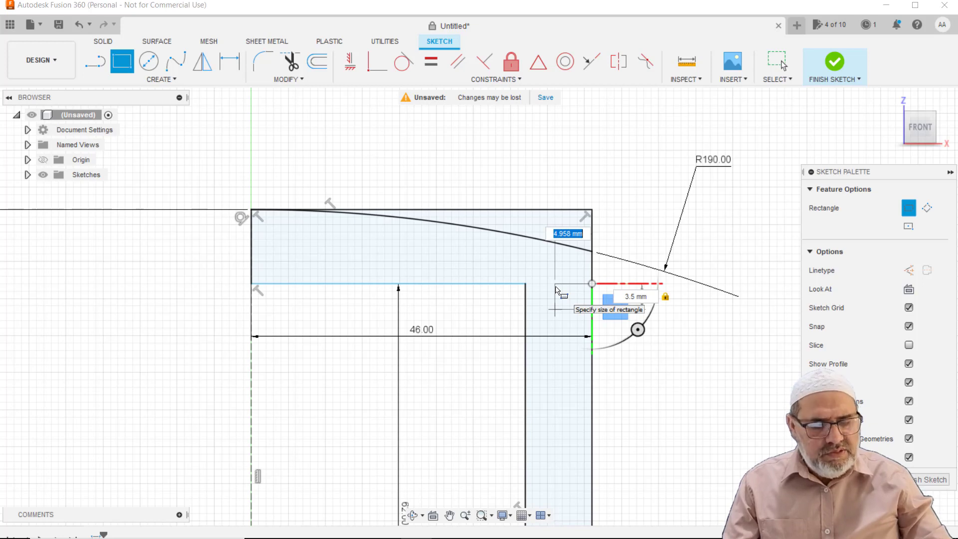
pyautogui.write('3.5')
pyautogui.press('Tab')
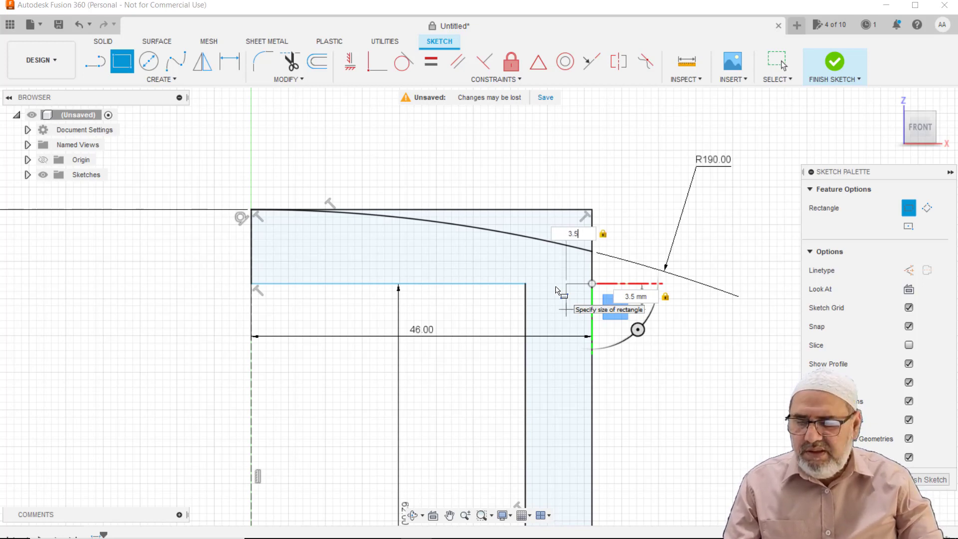
pyautogui.press('Tab')
pyautogui.write('3')
pyautogui.press('Return')
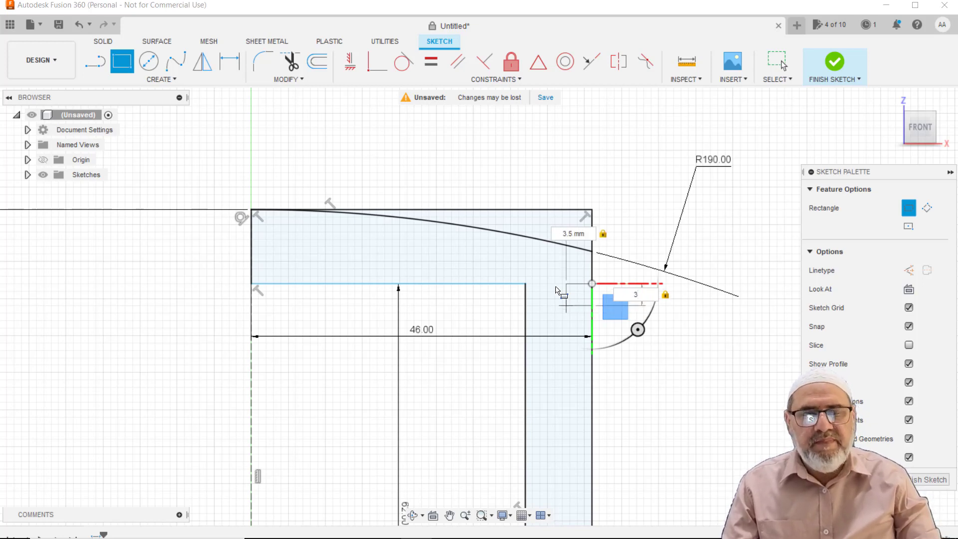
pyautogui.press('Escape')
# Step: Create a rectangular pattern of the groove's three inner edges down the outer wall, with quantity 4 over a 19 mm distance
pyautogui.scroll(2, 629, 299)
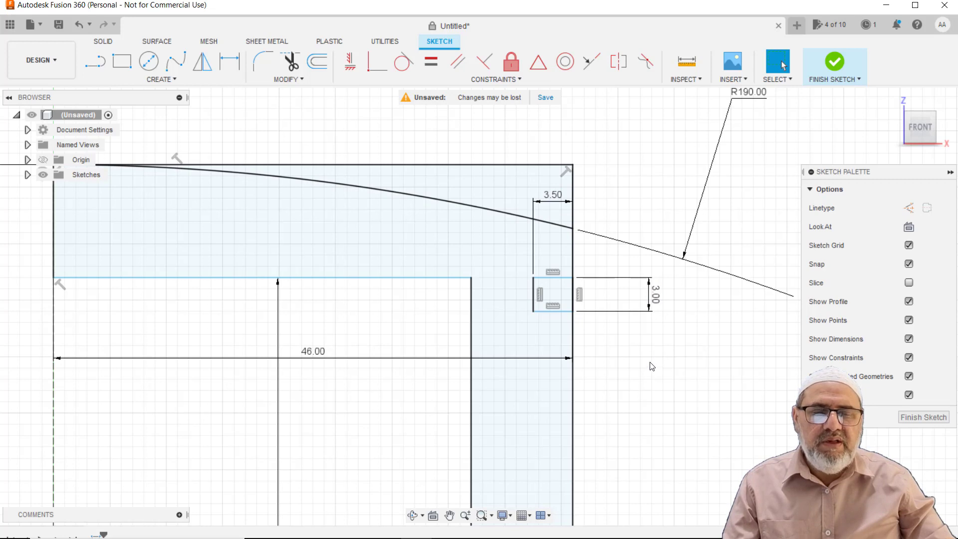
pyautogui.moveTo(651, 353); pyautogui.dragTo(645, 291, button='middle')
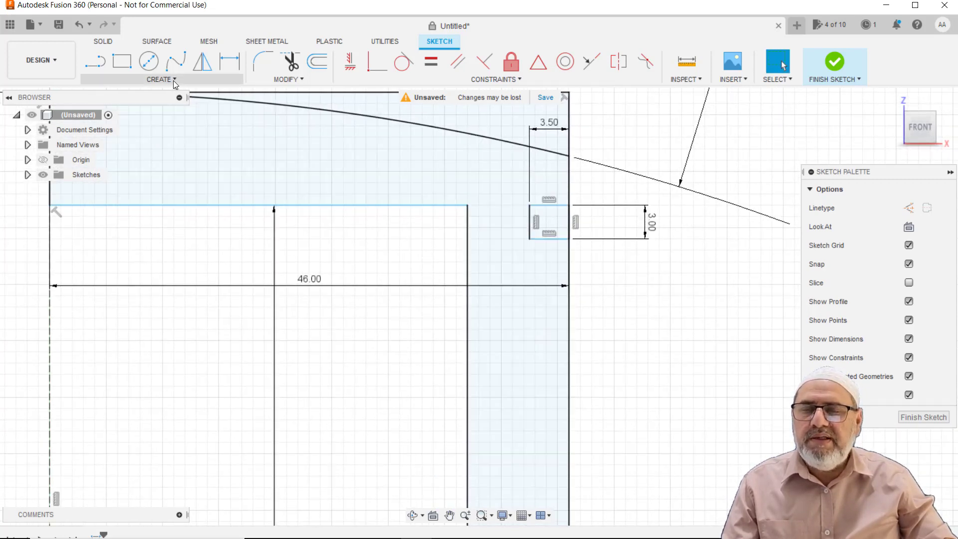
pyautogui.click(173, 80)
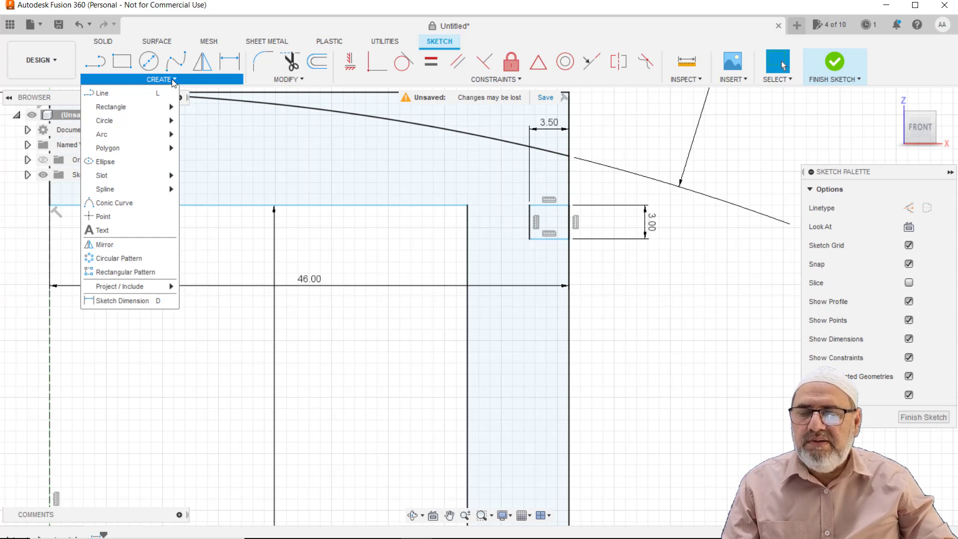
pyautogui.click(124, 272)
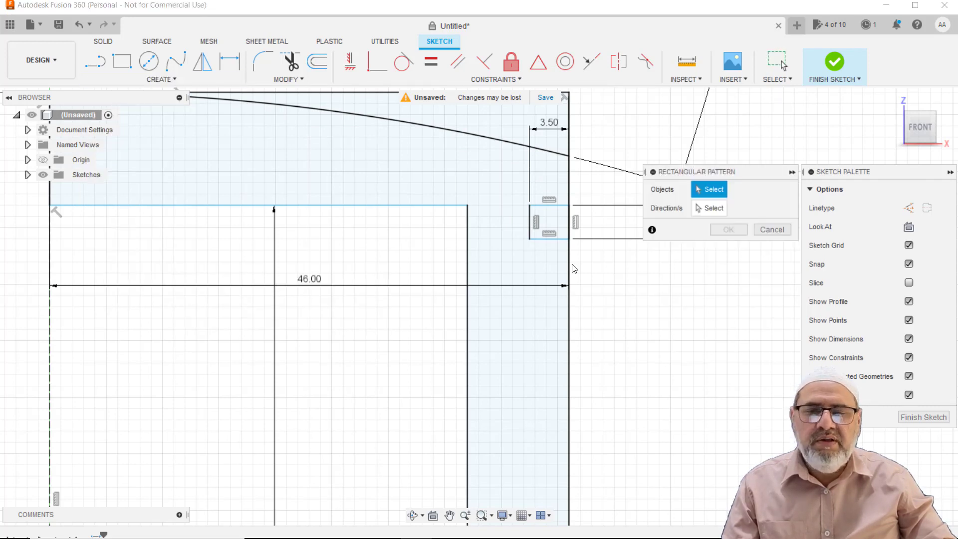
pyautogui.click(550, 206)
pyautogui.click(529, 222)
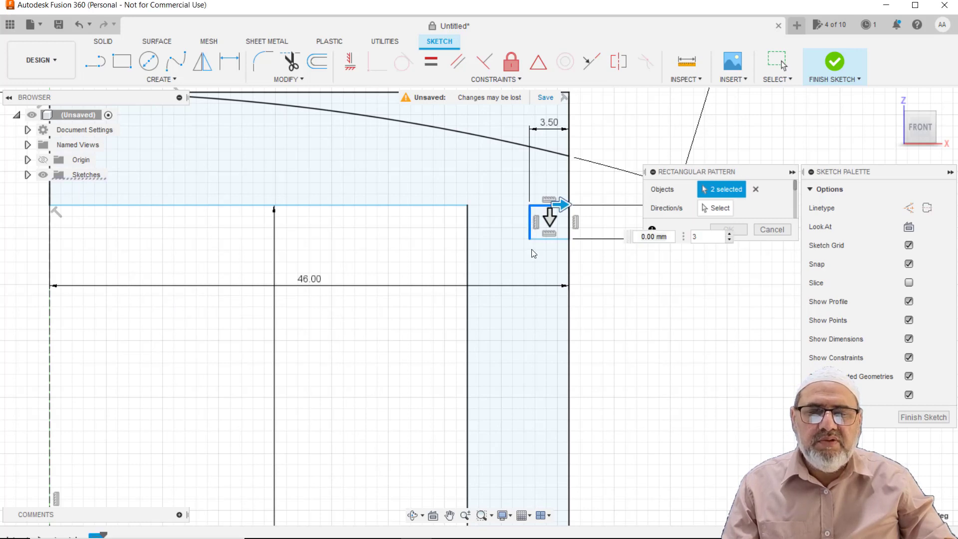
pyautogui.click(544, 239)
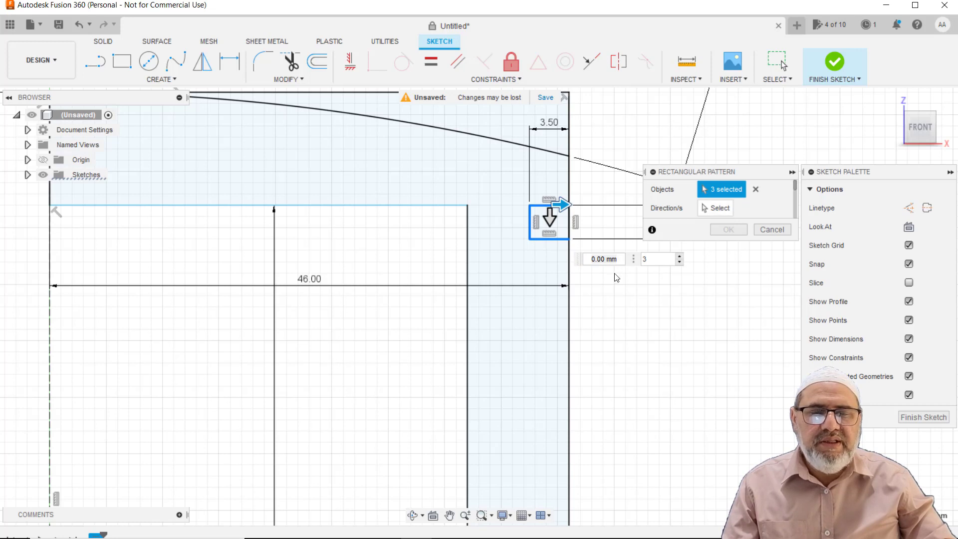
pyautogui.moveTo(549, 217); pyautogui.dragTo(549, 354)
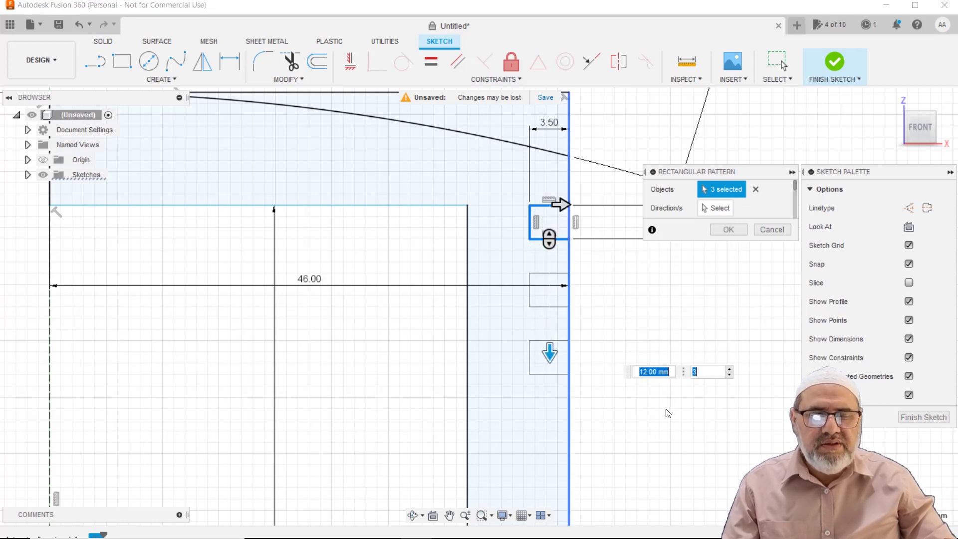
pyautogui.click(729, 369)
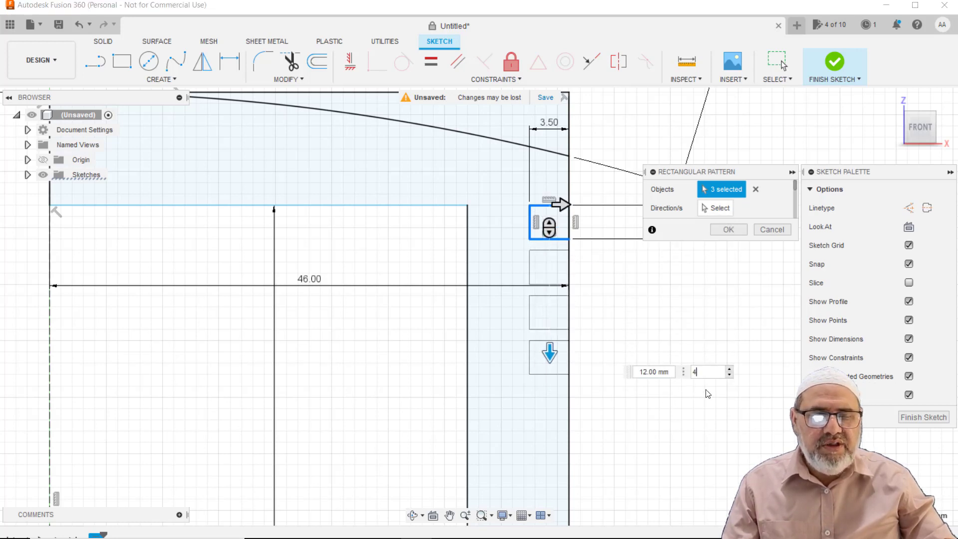
pyautogui.moveTo(549, 353); pyautogui.dragTo(549, 386)
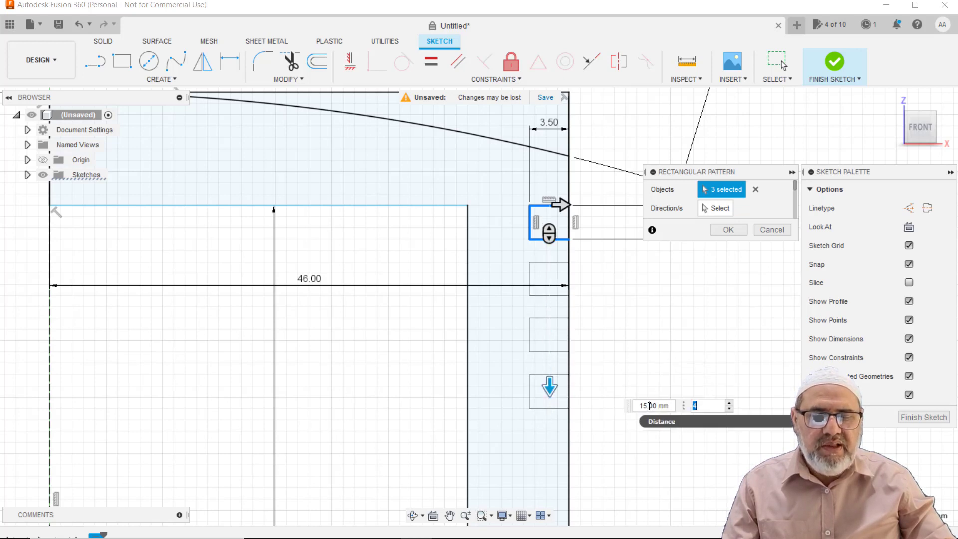
pyautogui.moveTo(646, 406); pyautogui.dragTo(618, 405)
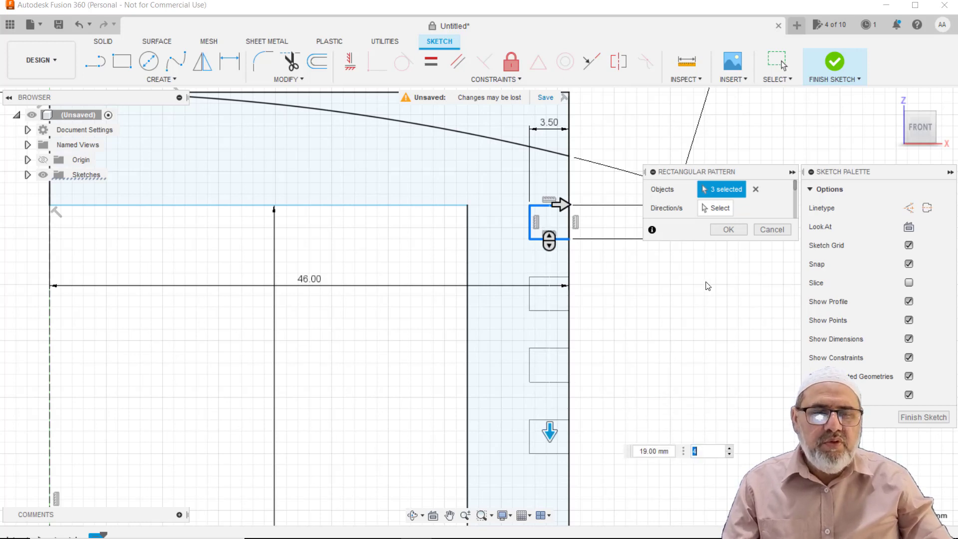
pyautogui.click(728, 230)
pyautogui.scroll(-2, 494, 379)
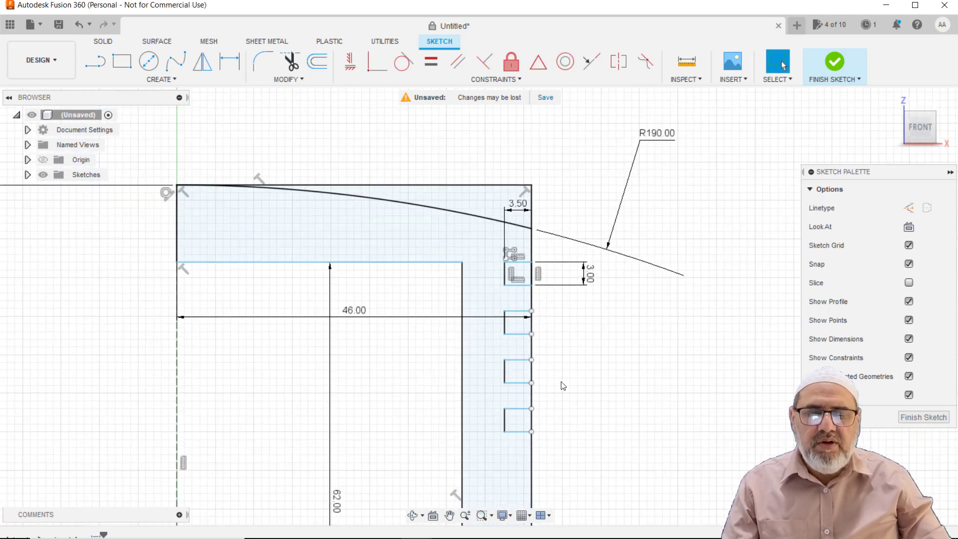
pyautogui.moveTo(563, 386)
pyautogui.mouseDown(button='middle')
pyautogui.moveTo(585, 314)
pyautogui.moveTo(599, 325)
pyautogui.mouseUp(button='middle')
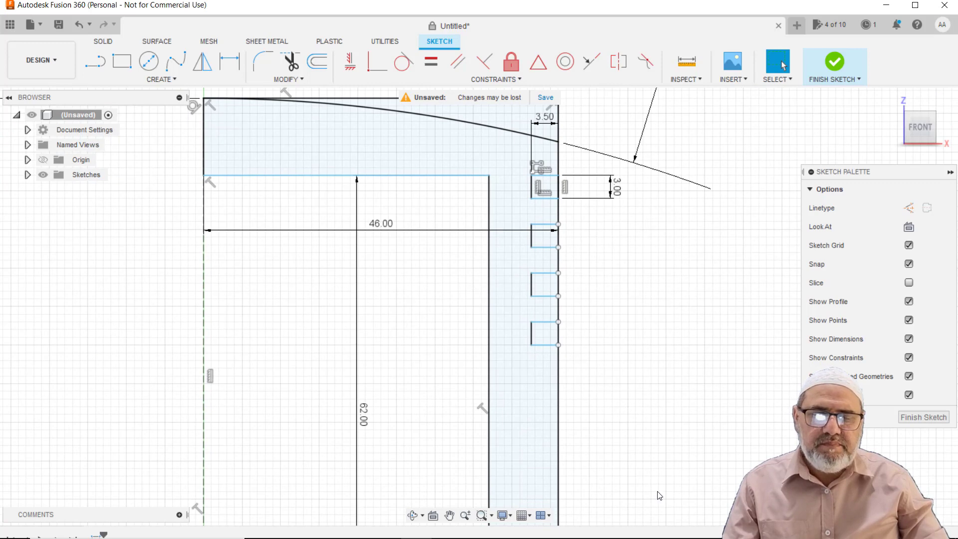
pyautogui.scroll(-2, 656, 482)
pyautogui.moveTo(626, 402); pyautogui.dragTo(555, 231, button='middle')
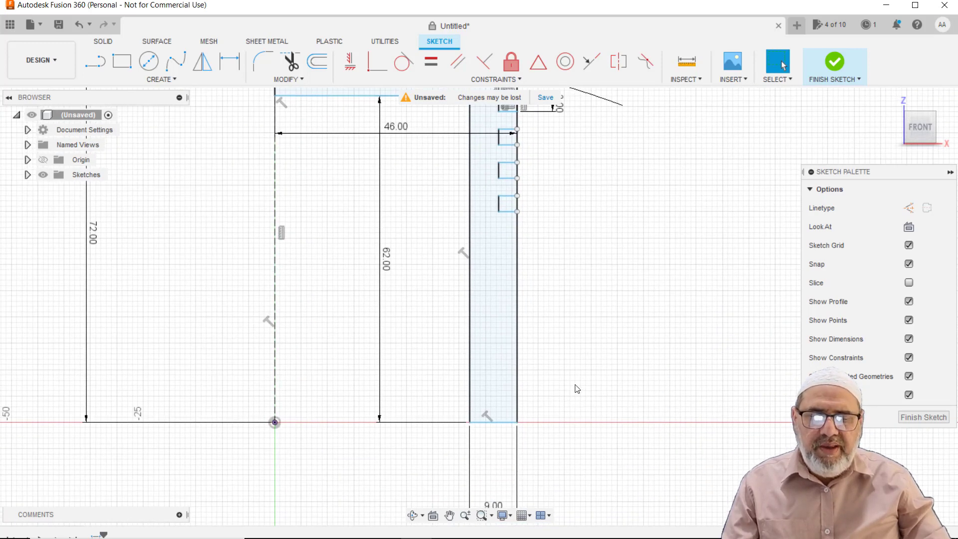
pyautogui.moveTo(577, 389); pyautogui.dragTo(548, 313, button='middle')
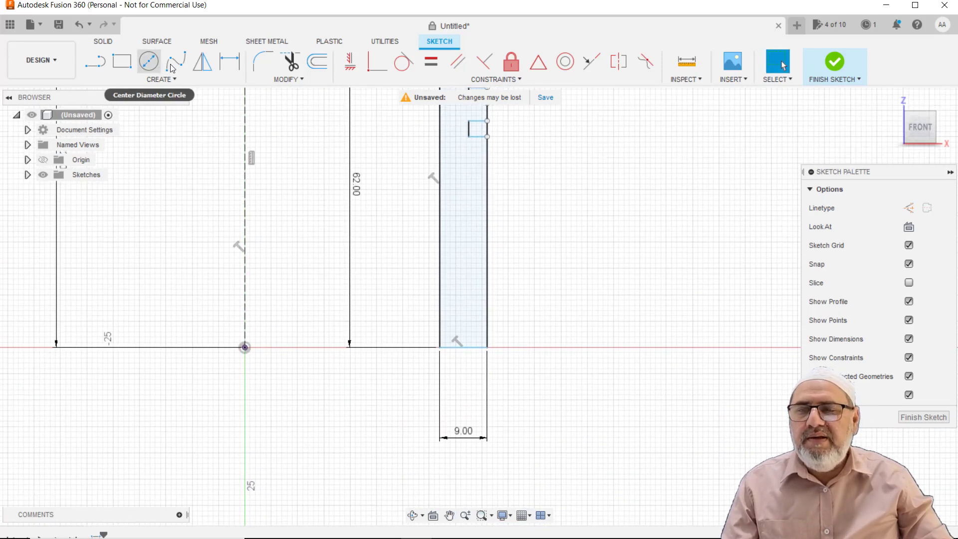
# Step: Draw a groove rectangle 3.5 mm wide and 3 mm high inward from the outer wall, just above its lower end
pyautogui.click(122, 61)
pyautogui.scroll(2, 392, 351)
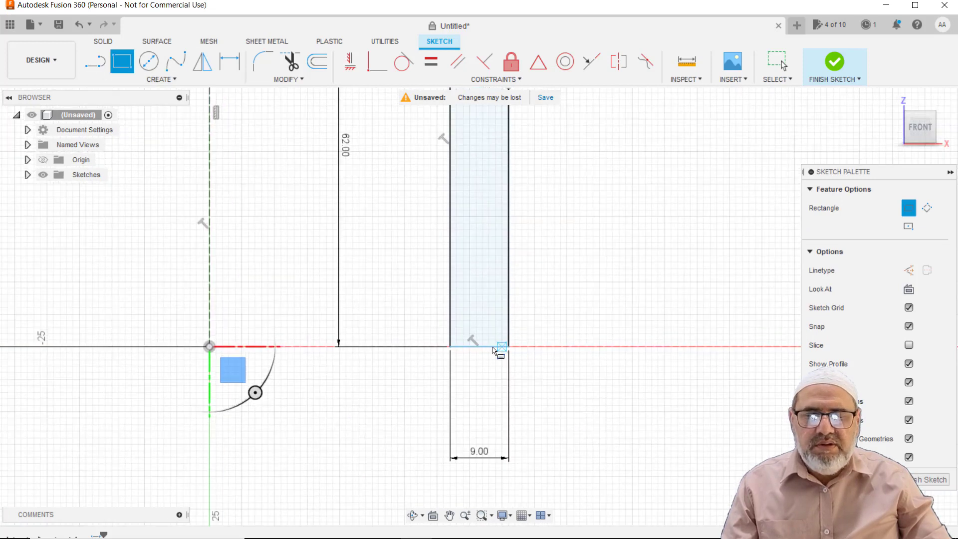
pyautogui.click(508, 327)
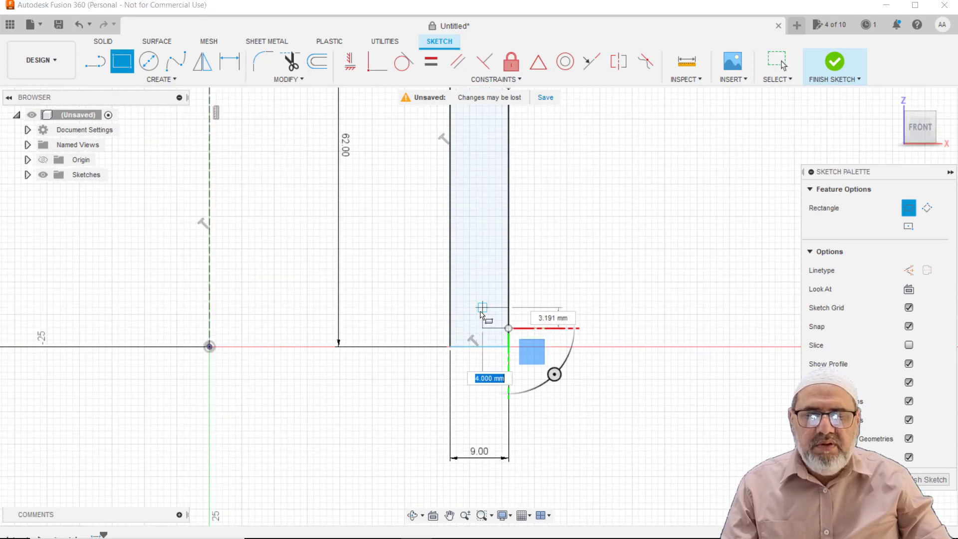
pyautogui.write('3.5')
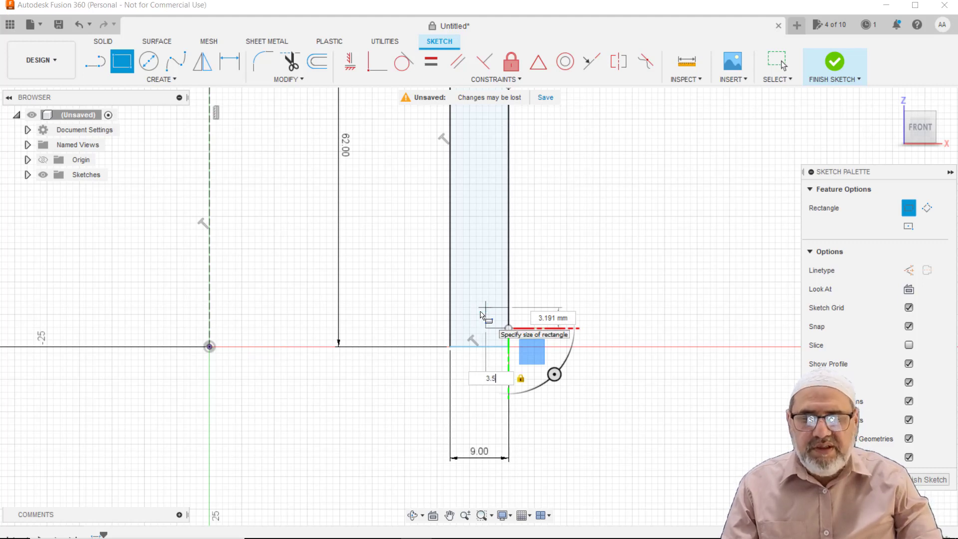
pyautogui.press('Tab')
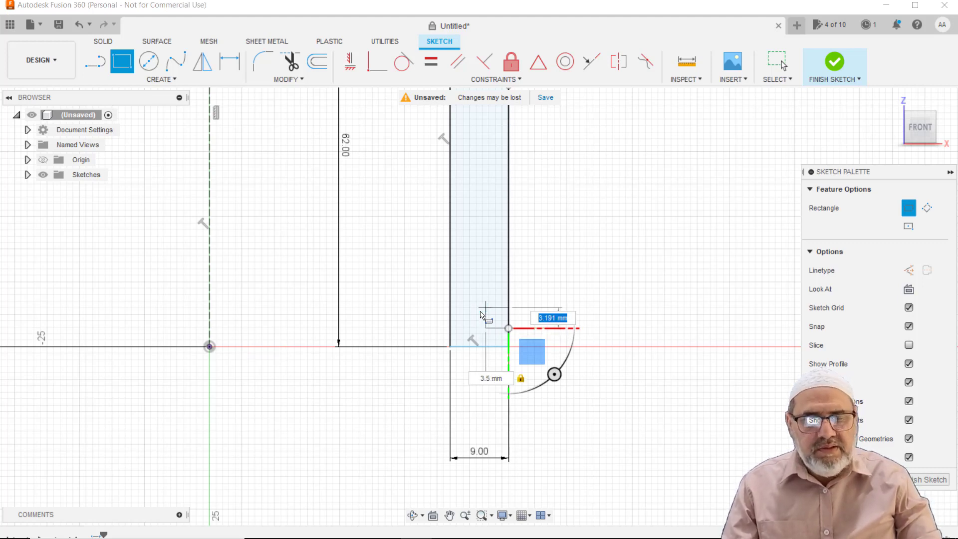
pyautogui.write('3')
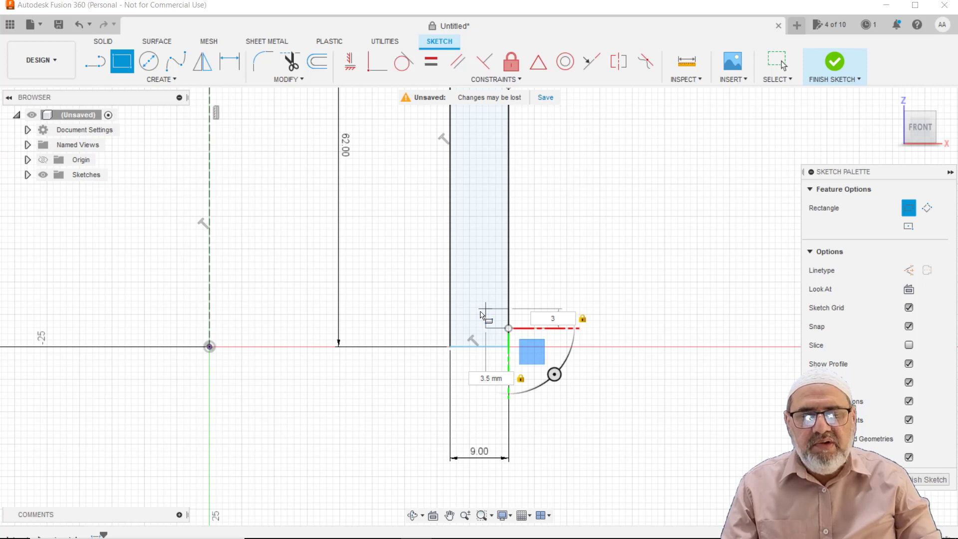
pyautogui.press('Return')
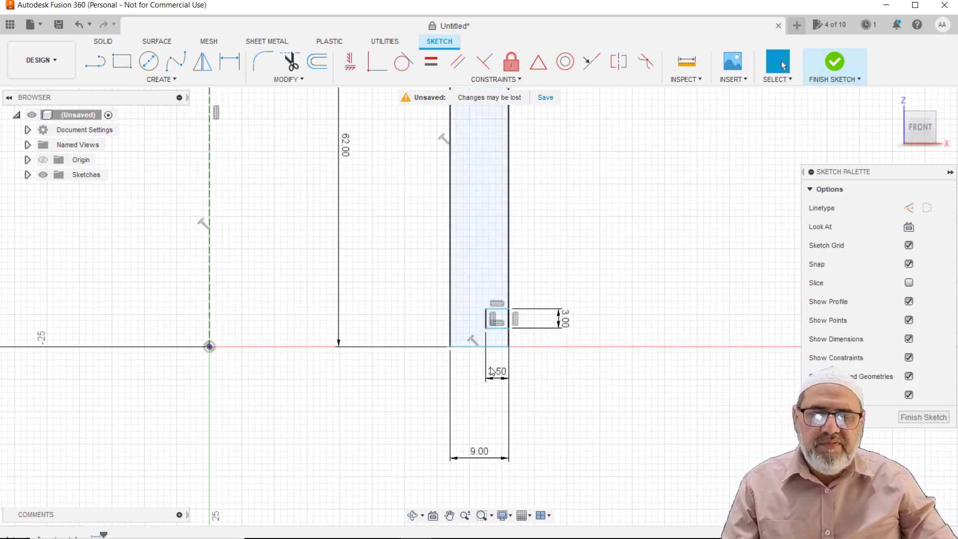
# Step: Dimension the gap between the lower groove's bottom edge and the wall's lower corner, setting it to 4 mm
pyautogui.click(230, 61)
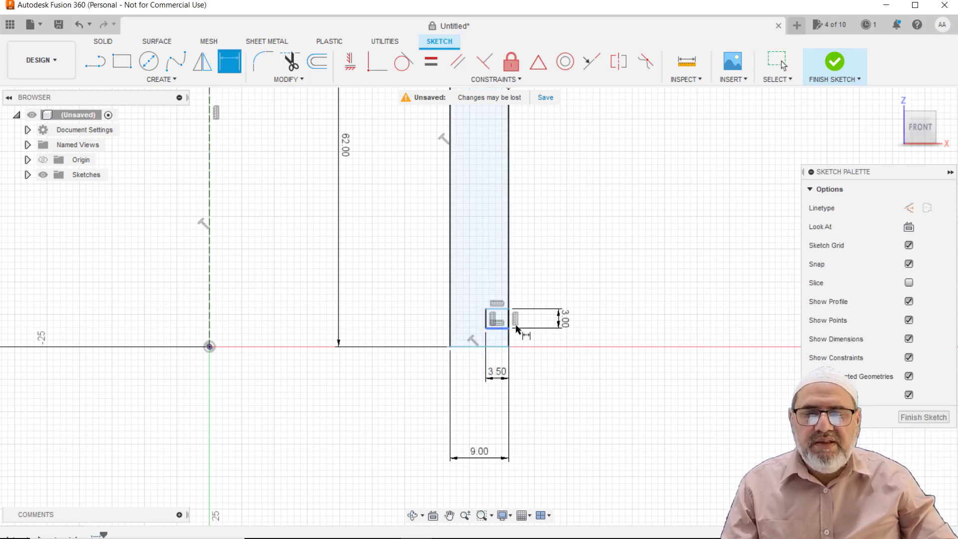
pyautogui.scroll(2, 519, 358)
pyautogui.click(504, 357)
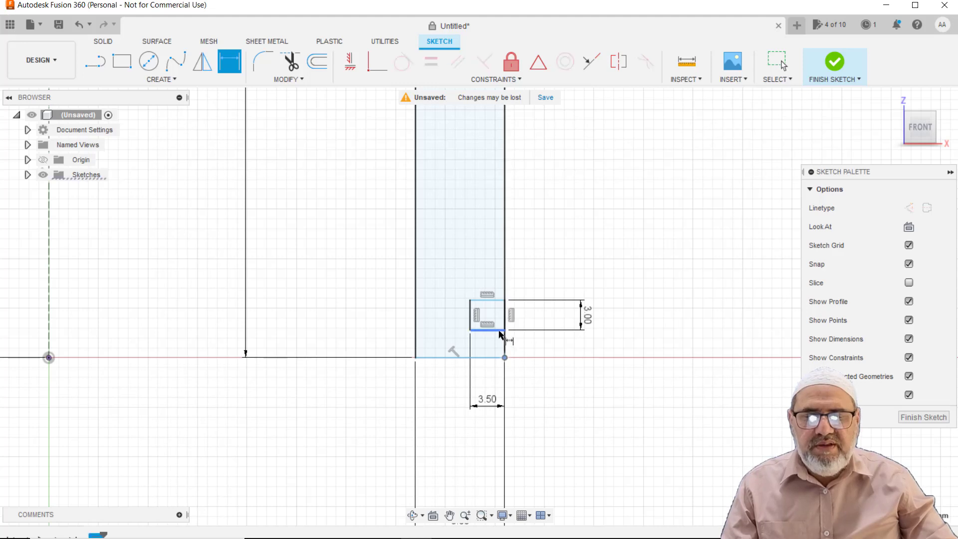
pyautogui.click(501, 330)
pyautogui.click(662, 331)
pyautogui.write('4')
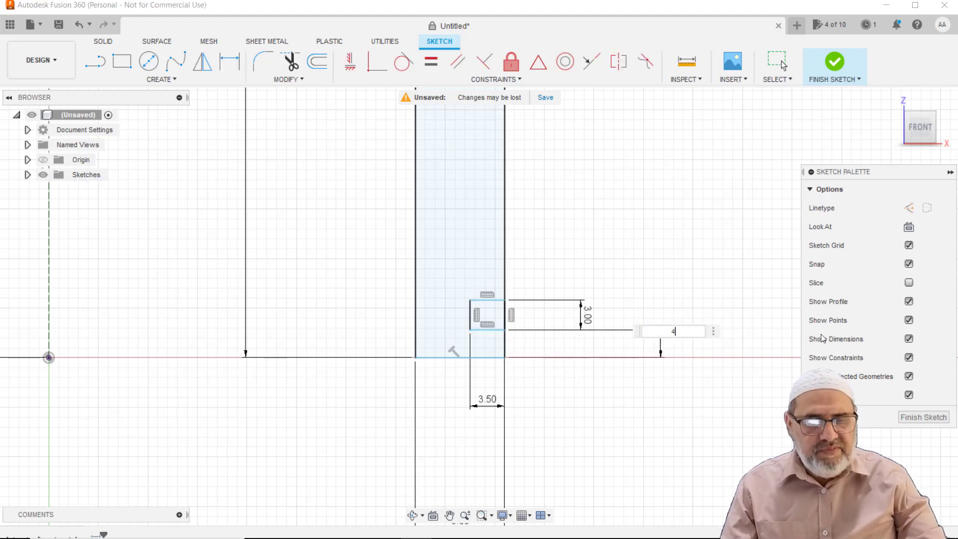
pyautogui.press('Return')
pyautogui.scroll(-6, 577, 369)
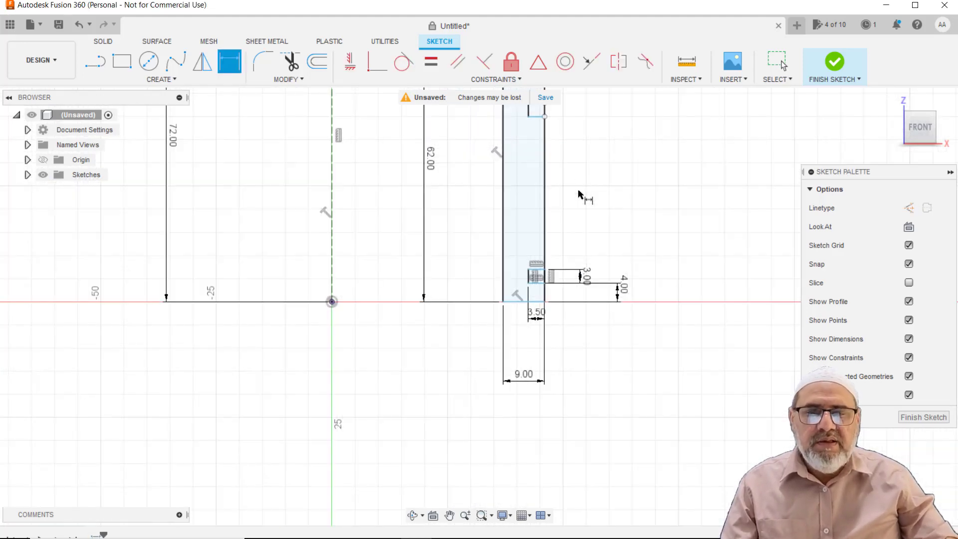
pyautogui.moveTo(619, 157); pyautogui.dragTo(593, 310, button='middle')
pyautogui.press('d')
pyautogui.scroll(4, 498, 280)
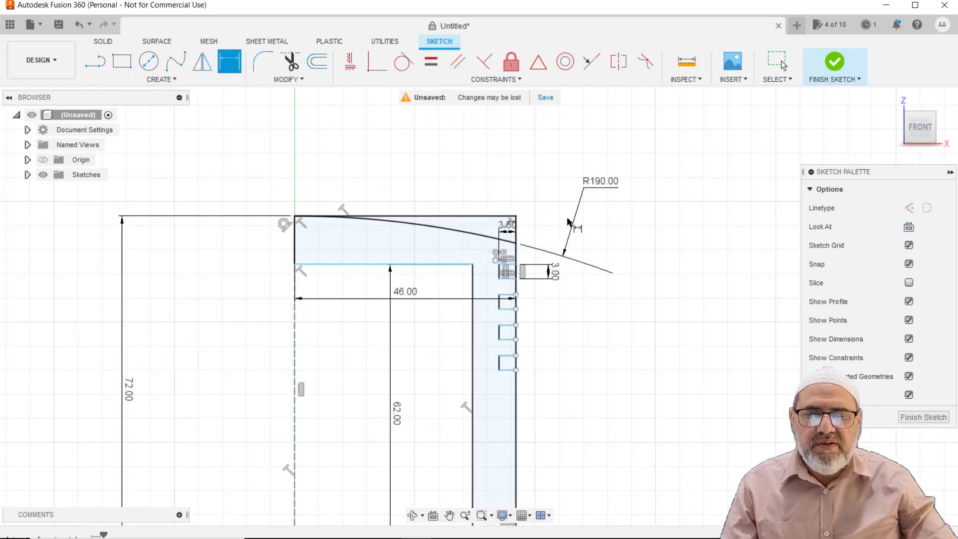
pyautogui.click(256, 61)
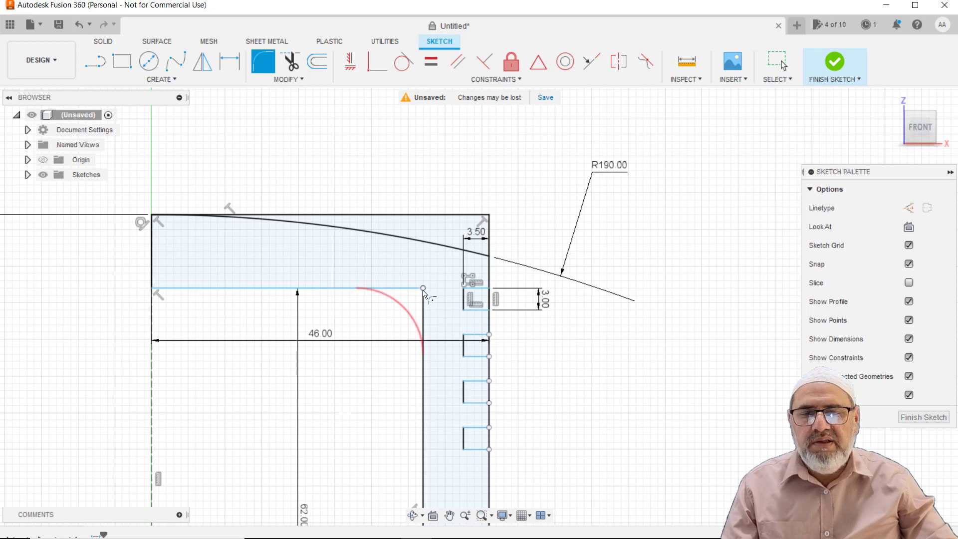
pyautogui.click(418, 302)
pyautogui.write('1000')
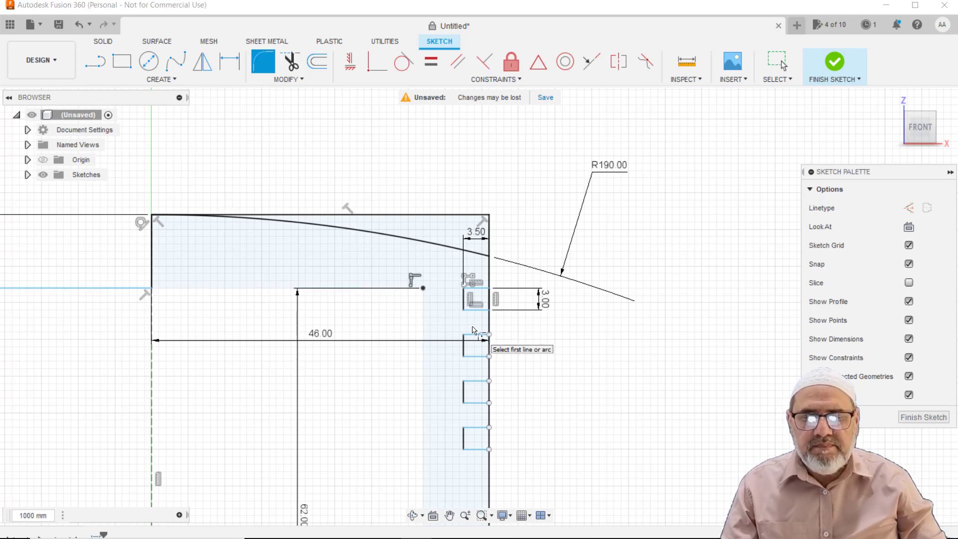
pyautogui.click(78, 24)
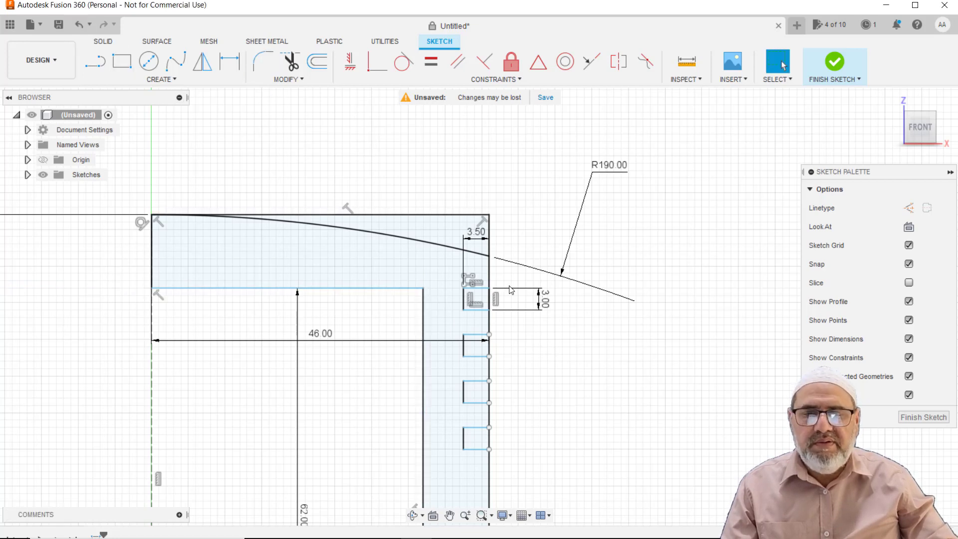
# Step: Fillet the inner corner between the crown's underside and the inner wall with a 10 mm radius
pyautogui.click(263, 62)
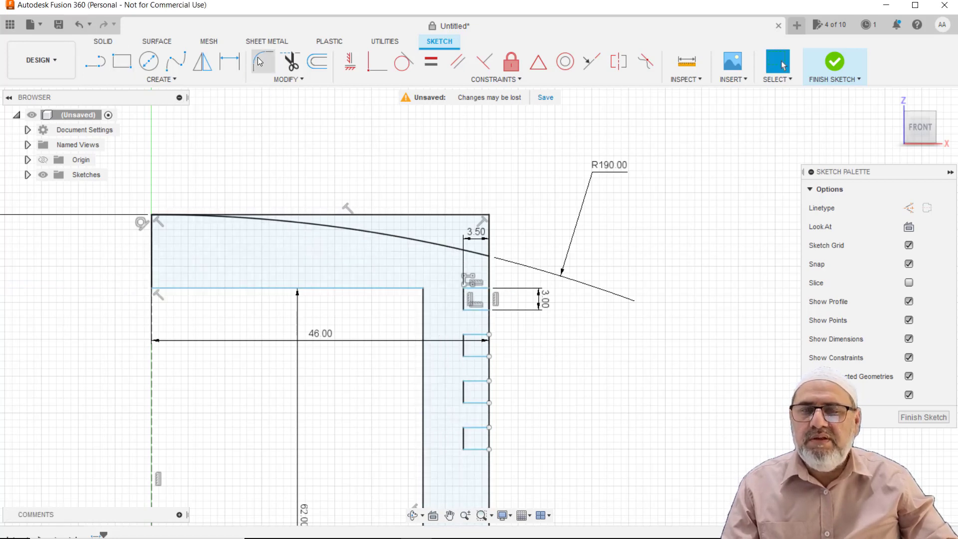
pyautogui.click(423, 294)
pyautogui.click(499, 339)
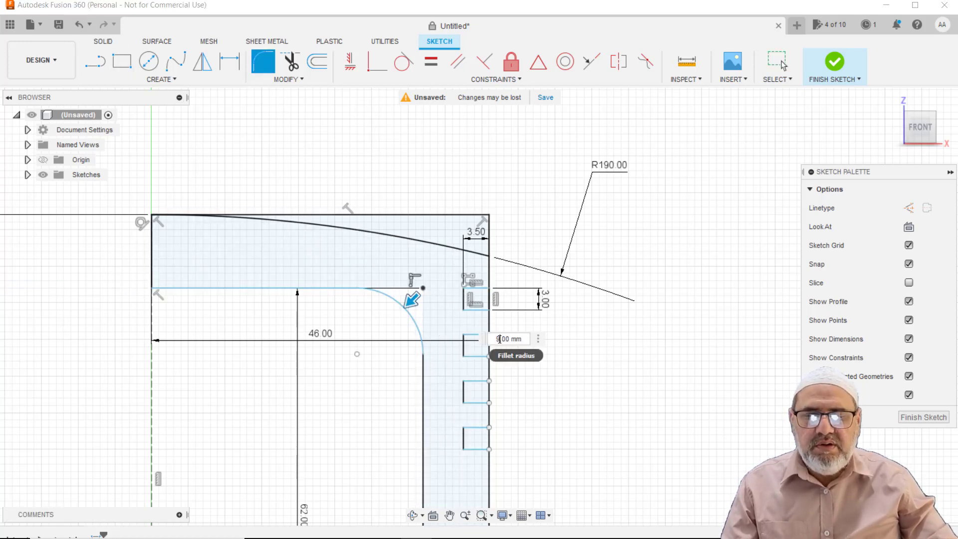
pyautogui.write('10')
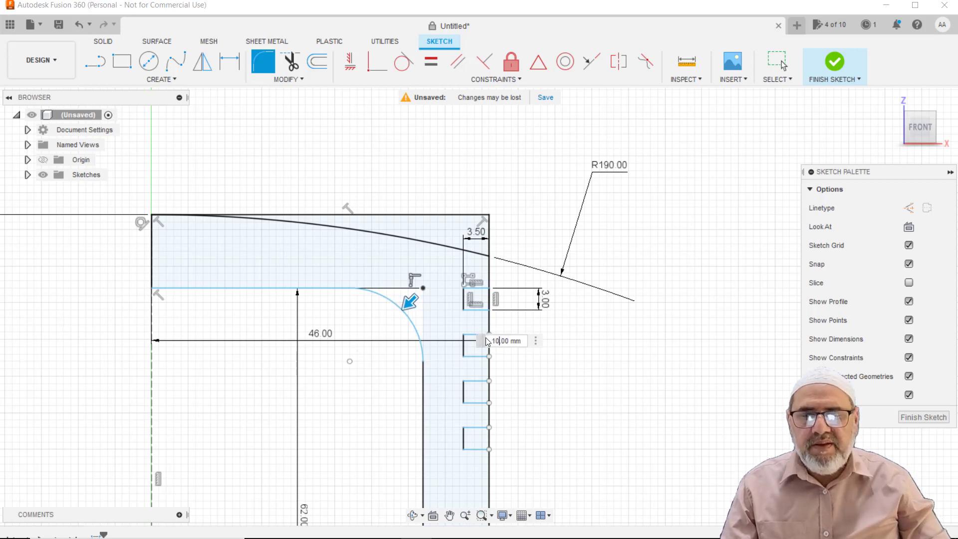
pyautogui.press('Return')
# Step: Trim the straight top line and the stub of the outer wall above the crown arc
pyautogui.scroll(-2, 538, 378)
pyautogui.scroll(-1, 512, 332)
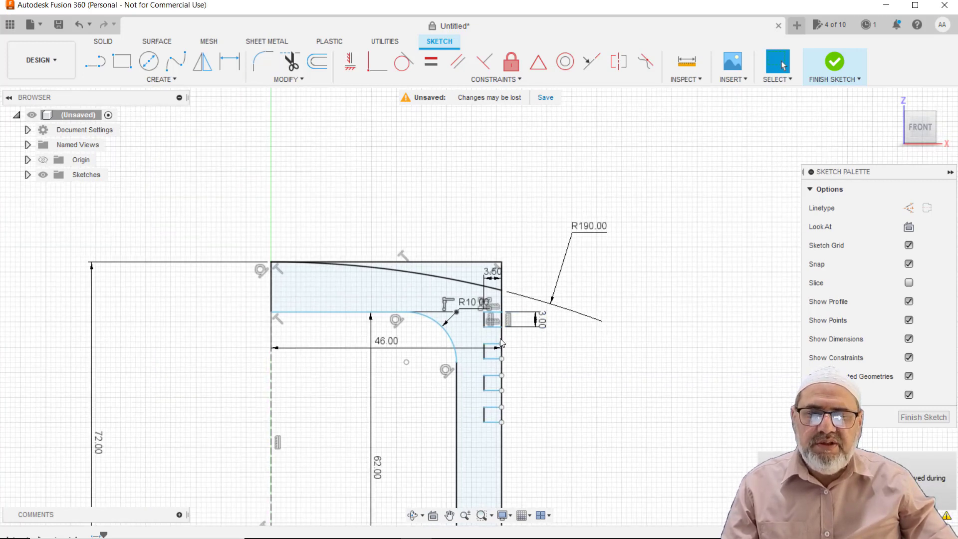
pyautogui.click(297, 68)
pyautogui.scroll(2, 451, 192)
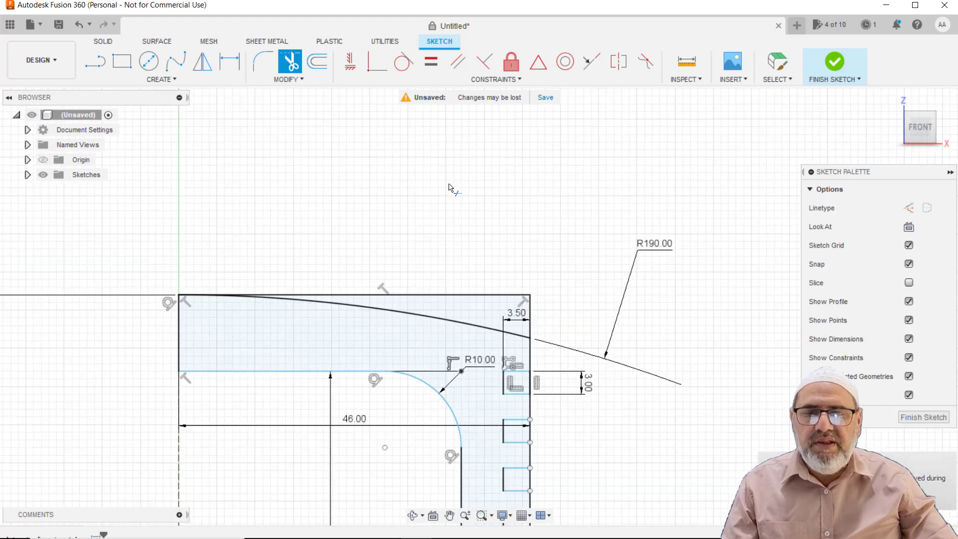
pyautogui.click(485, 299)
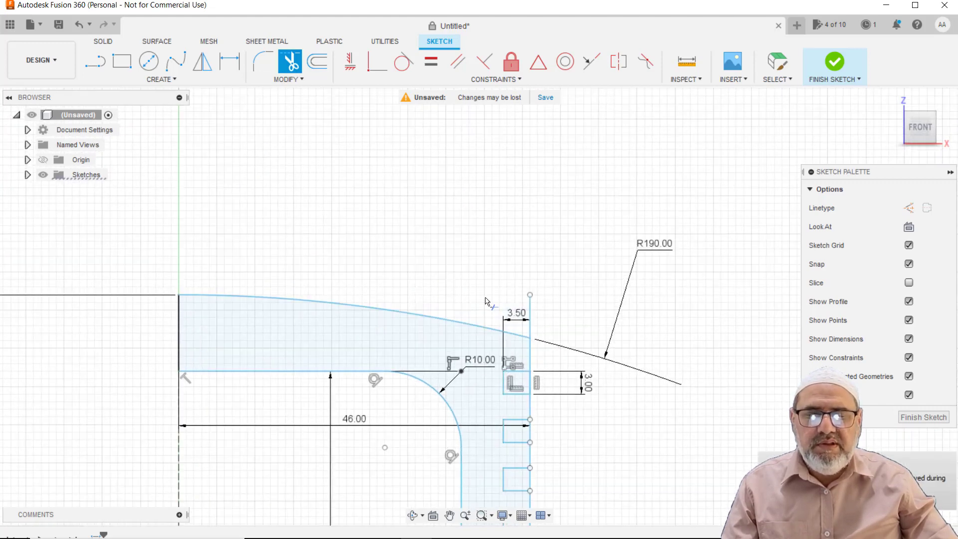
pyautogui.scroll(3, 578, 333)
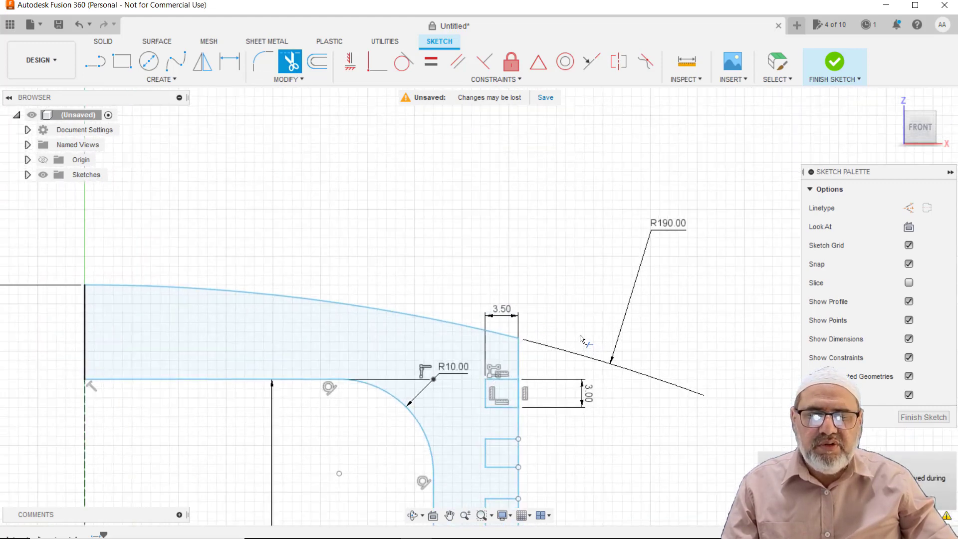
# Step: Trim the outer wall segments that close the four upper ring grooves
pyautogui.moveTo(566, 342); pyautogui.dragTo(583, 63, button='middle')
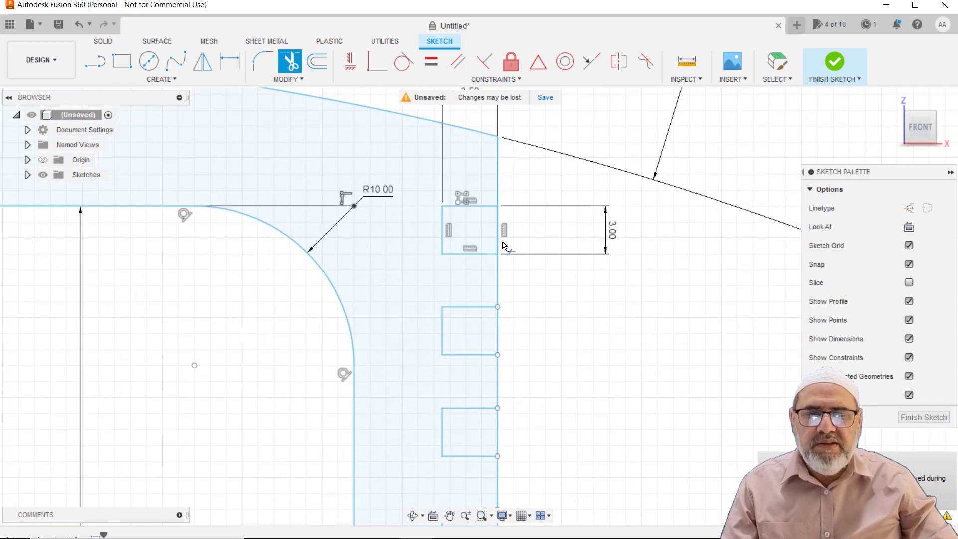
pyautogui.click(525, 330)
pyautogui.click(499, 341)
pyautogui.scroll(1, 531, 364)
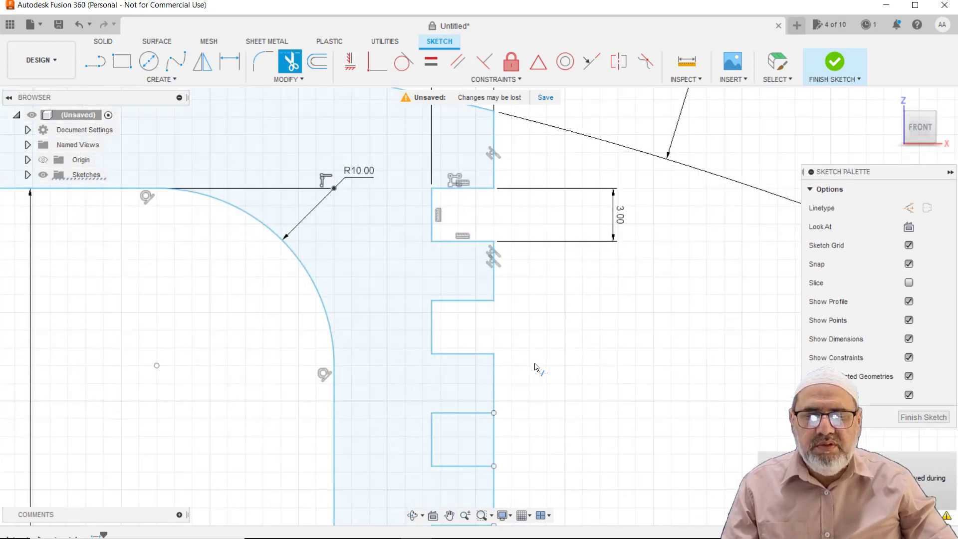
pyautogui.moveTo(534, 366)
pyautogui.mouseDown(button='middle')
pyautogui.moveTo(551, 280)
pyautogui.moveTo(567, 272)
pyautogui.mouseUp(button='middle')
pyautogui.click(543, 300)
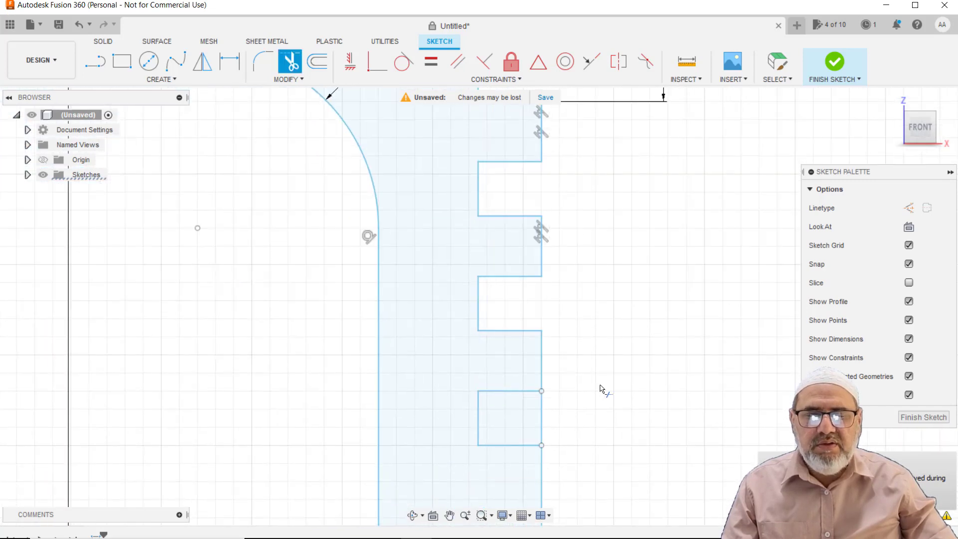
pyautogui.scroll(-3, 606, 394)
pyautogui.scroll(2, 605, 294)
pyautogui.click(566, 278)
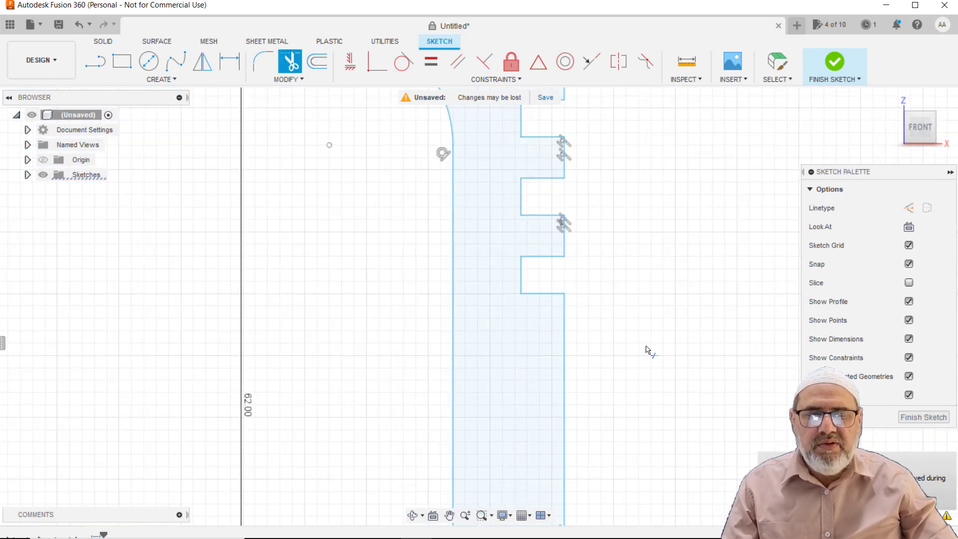
# Step: Trim the outer wall segment that closes the groove near the lower end
pyautogui.scroll(-3, 657, 419)
pyautogui.moveTo(645, 417); pyautogui.dragTo(648, 147, button='middle')
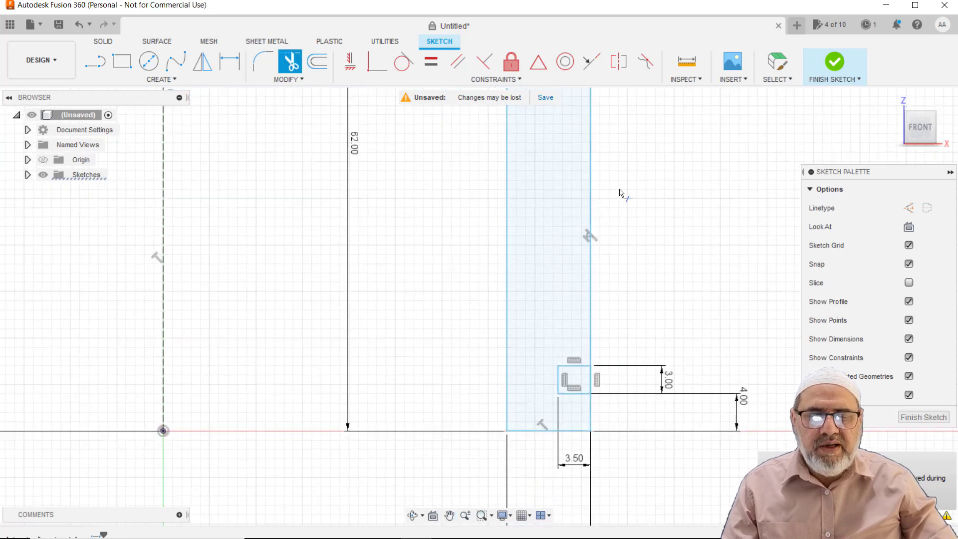
pyautogui.scroll(2, 628, 327)
pyautogui.scroll(1, 628, 330)
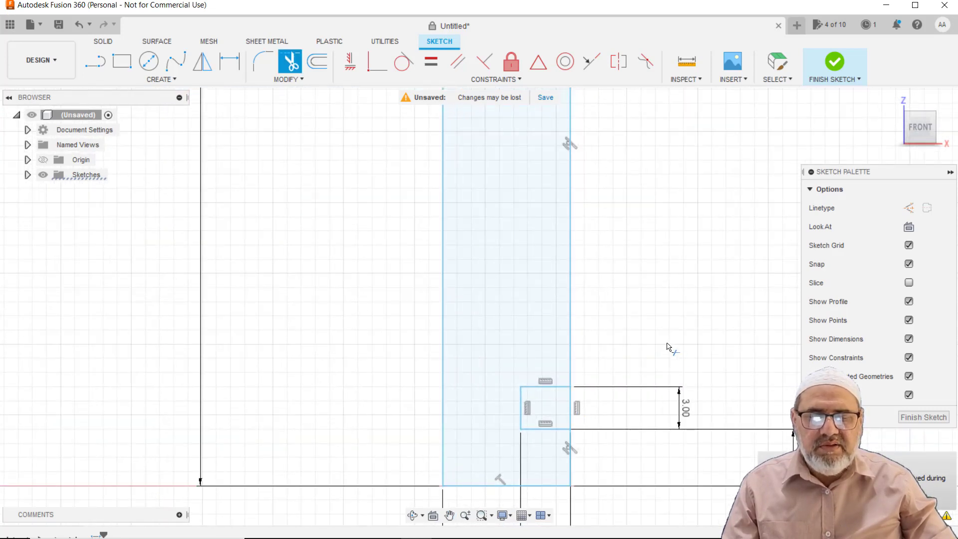
pyautogui.scroll(-1, 668, 344)
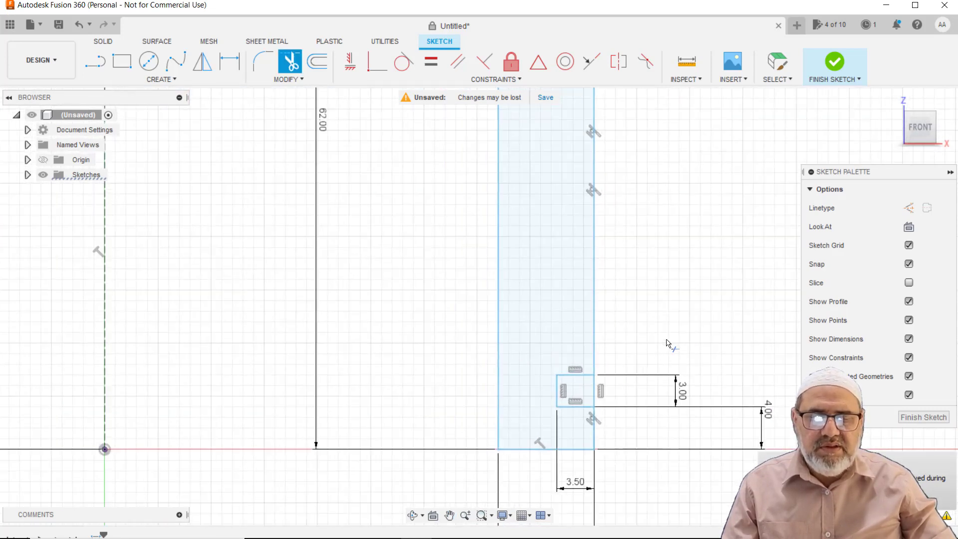
pyautogui.click(594, 397)
pyautogui.scroll(-4, 661, 355)
pyautogui.moveTo(689, 234); pyautogui.dragTo(575, 306, button='middle')
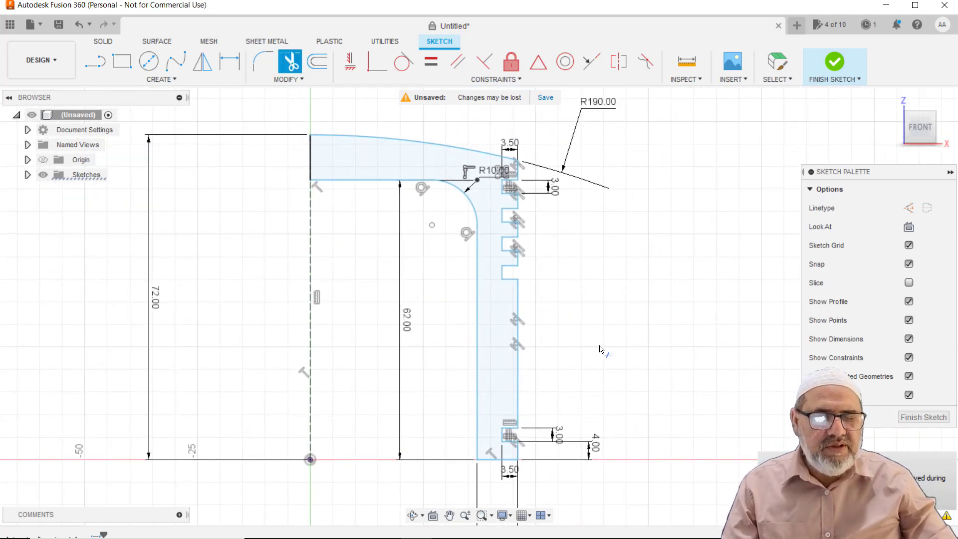
# Step: Finish the sketch and revolve the profile 360 degrees about the dashed centreline as a new body
pyautogui.click(922, 418)
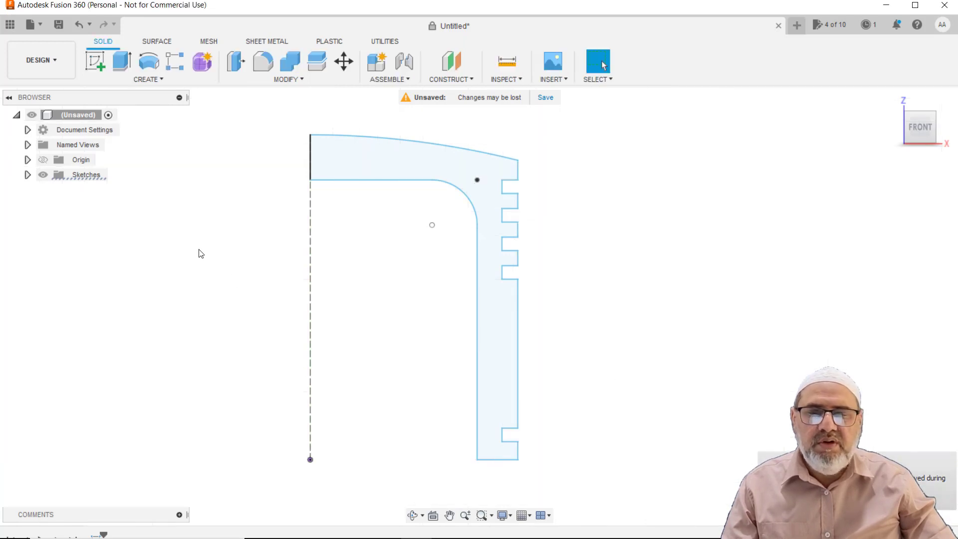
pyautogui.click(149, 65)
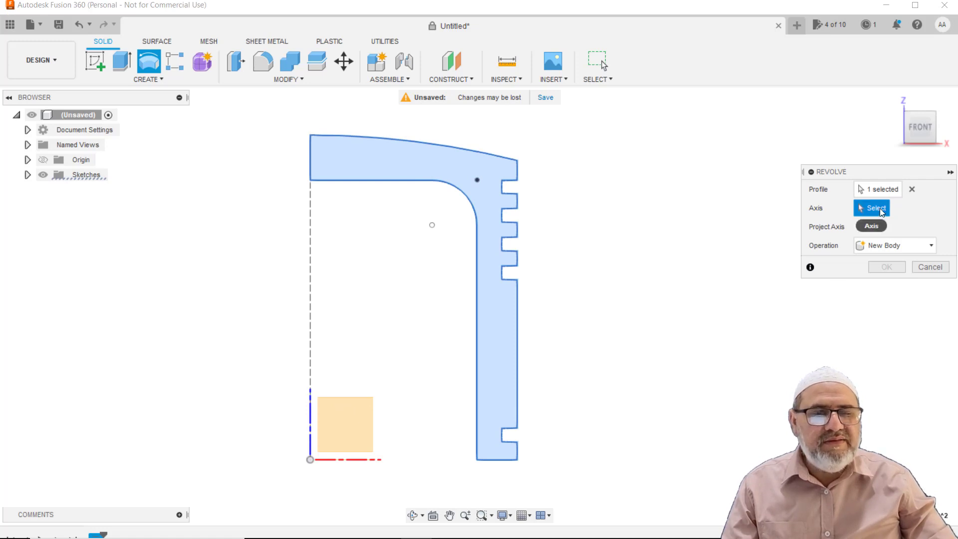
pyautogui.click(309, 322)
pyautogui.scroll(-2, 503, 357)
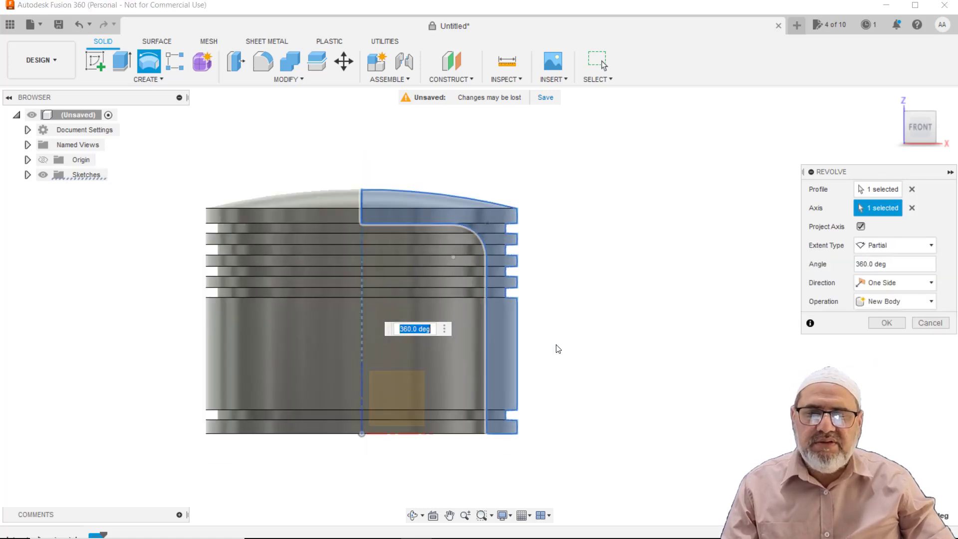
pyautogui.moveTo(579, 368); pyautogui.dragTo(648, 338, button='middle')
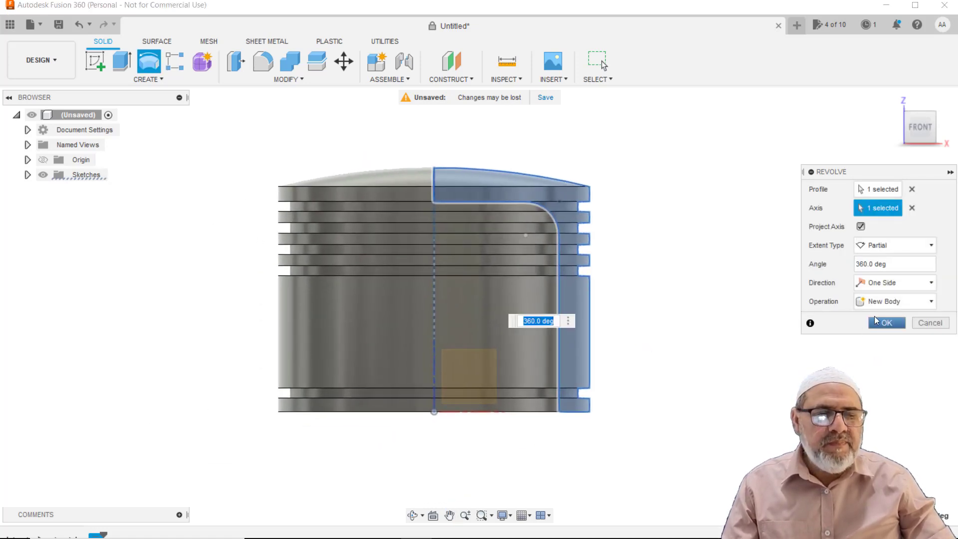
pyautogui.click(886, 323)
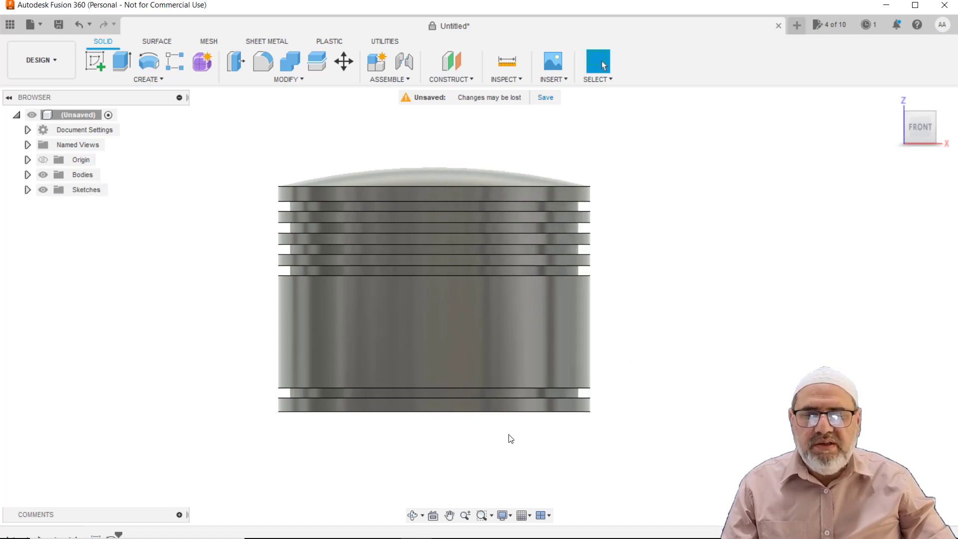
pyautogui.scroll(-1, 455, 431)
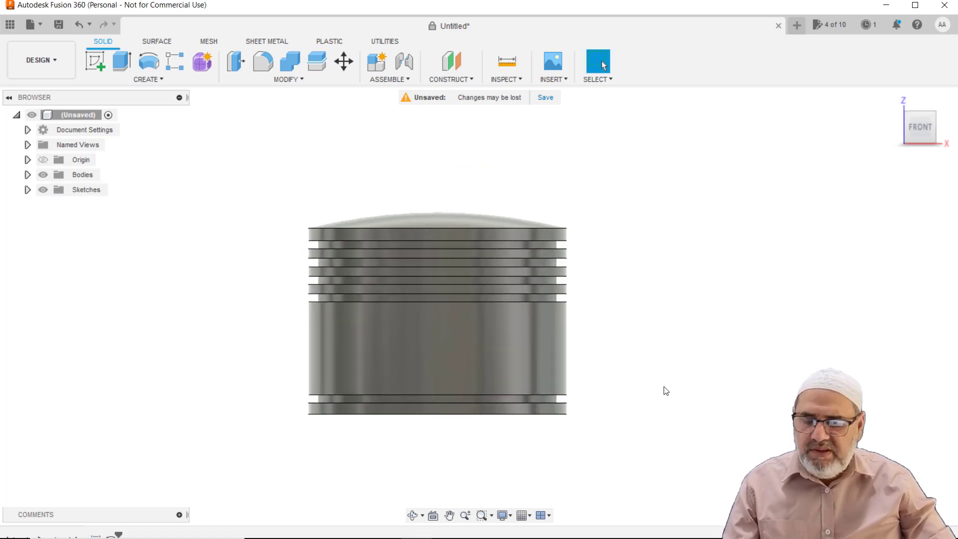
# Step: Start a new sketch on the front XZ origin plane through the middle of the piston
pyautogui.keyDown('shift'); pyautogui.moveTo(624, 377); pyautogui.dragTo(596, 379, button='middle'); pyautogui.keyUp('shift')
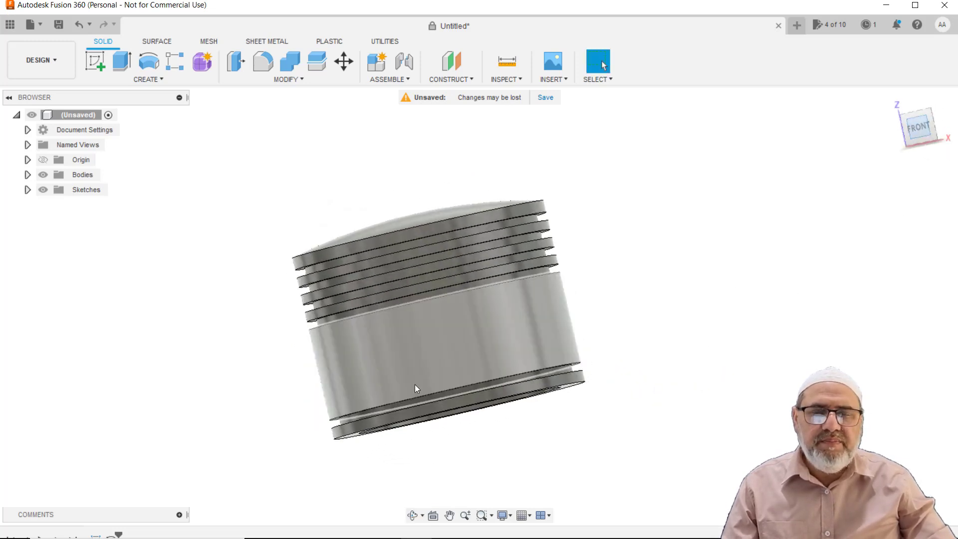
pyautogui.click(95, 61)
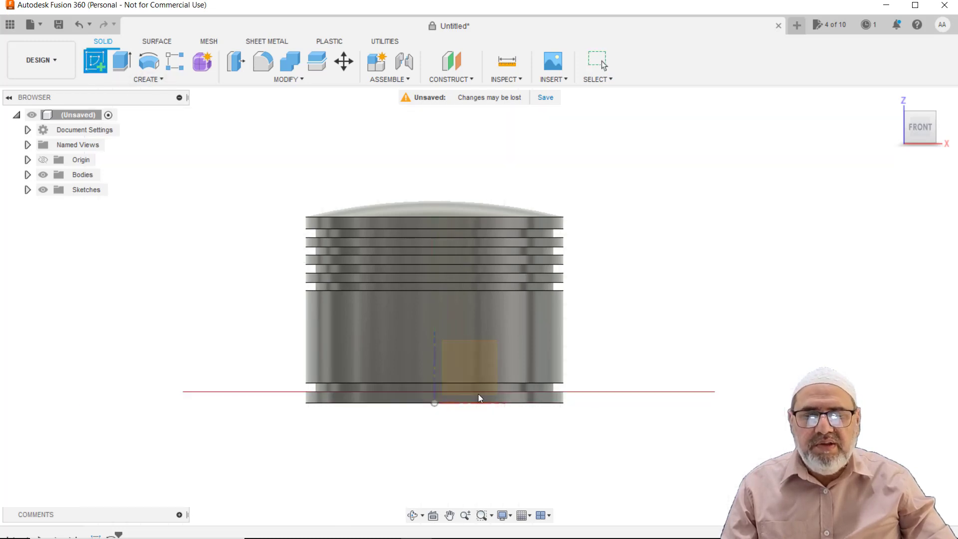
pyautogui.click(456, 385)
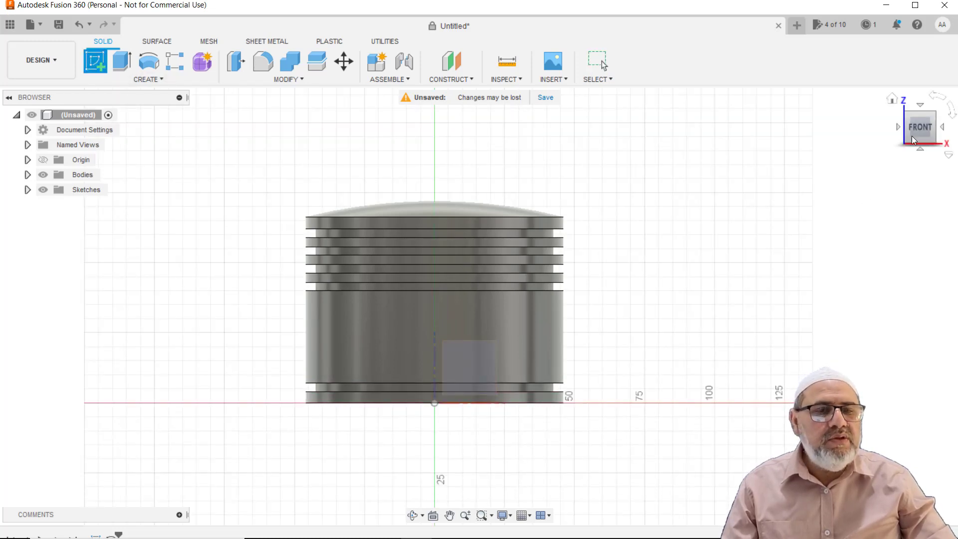
pyautogui.click(468, 372)
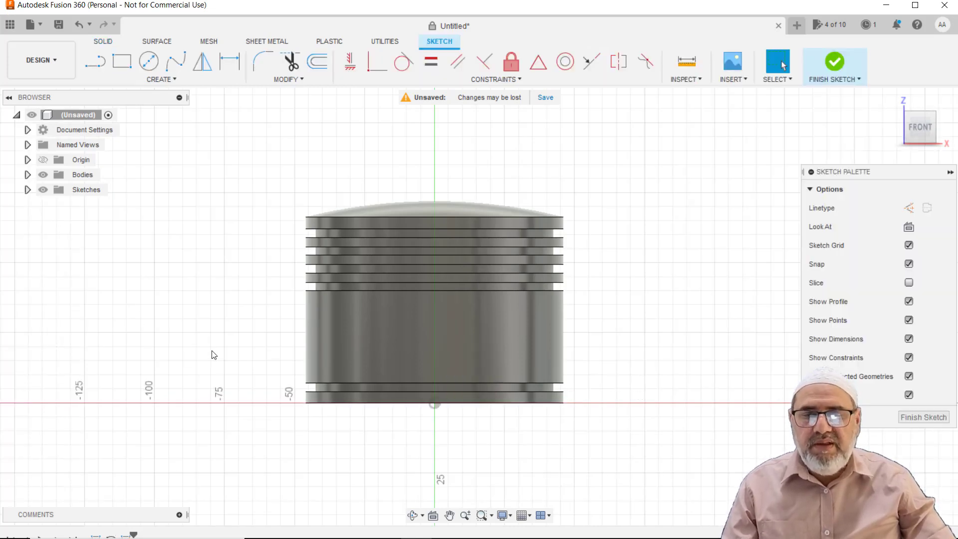
# Step: Draw a 22 mm diameter circle centred on the vertical axis, about 25 mm above the origin
pyautogui.moveTo(628, 331); pyautogui.dragTo(683, 297, button='middle')
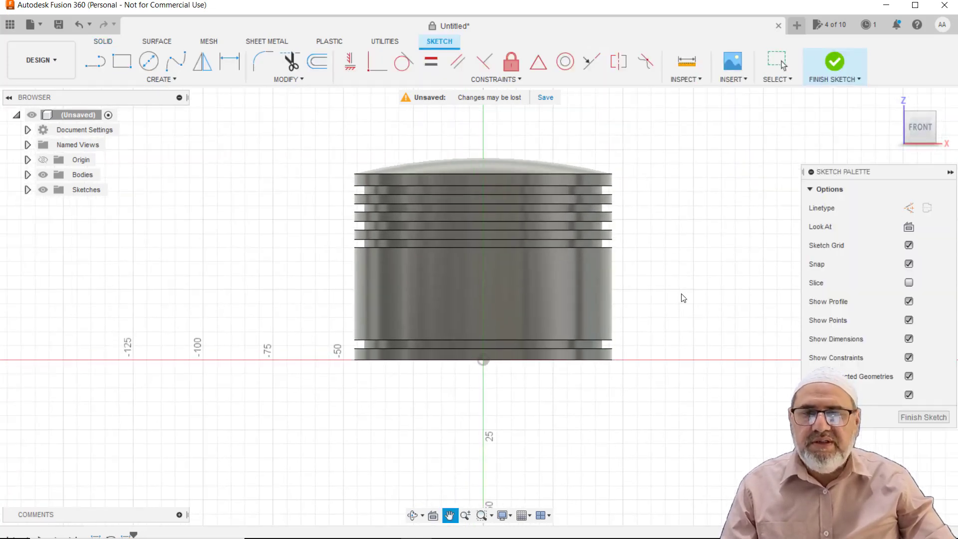
pyautogui.click(148, 61)
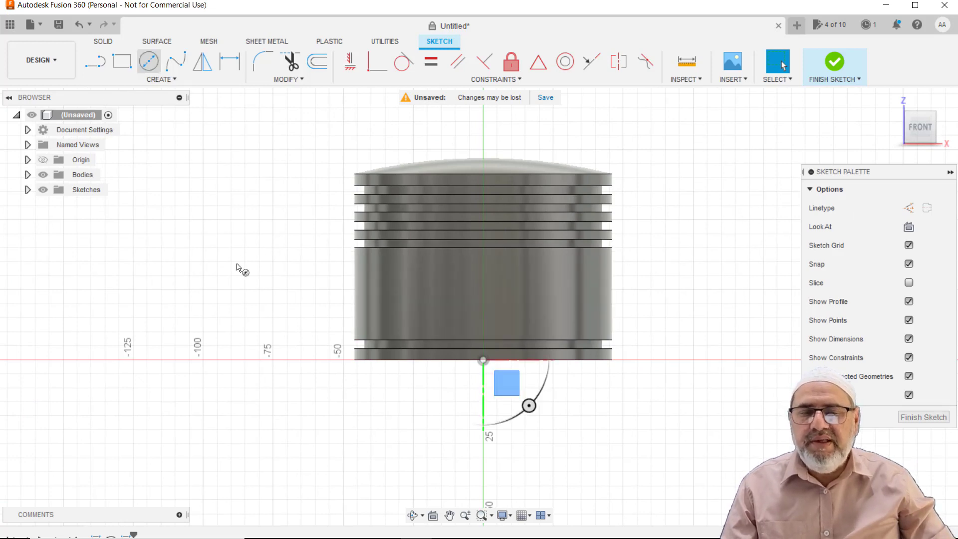
pyautogui.scroll(3, 406, 347)
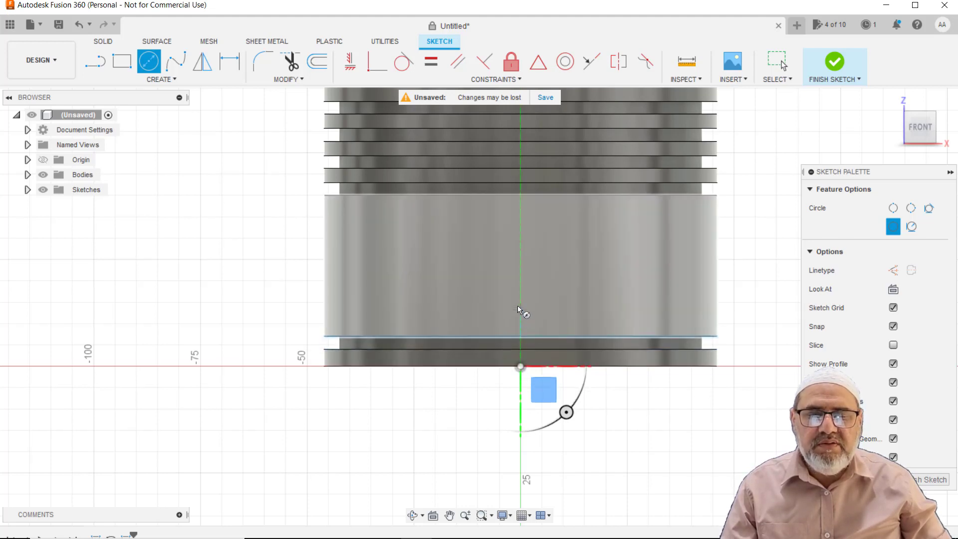
pyautogui.click(519, 262)
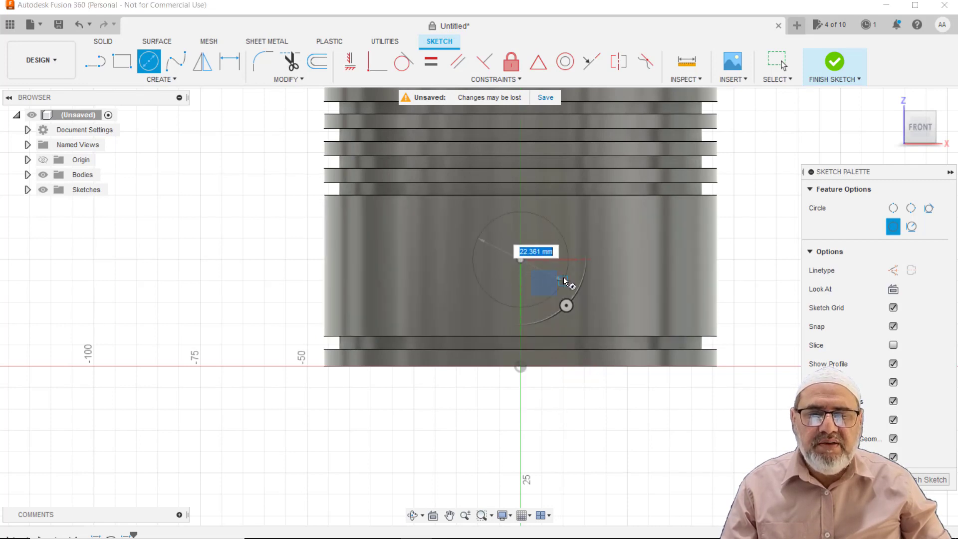
pyautogui.write('22')
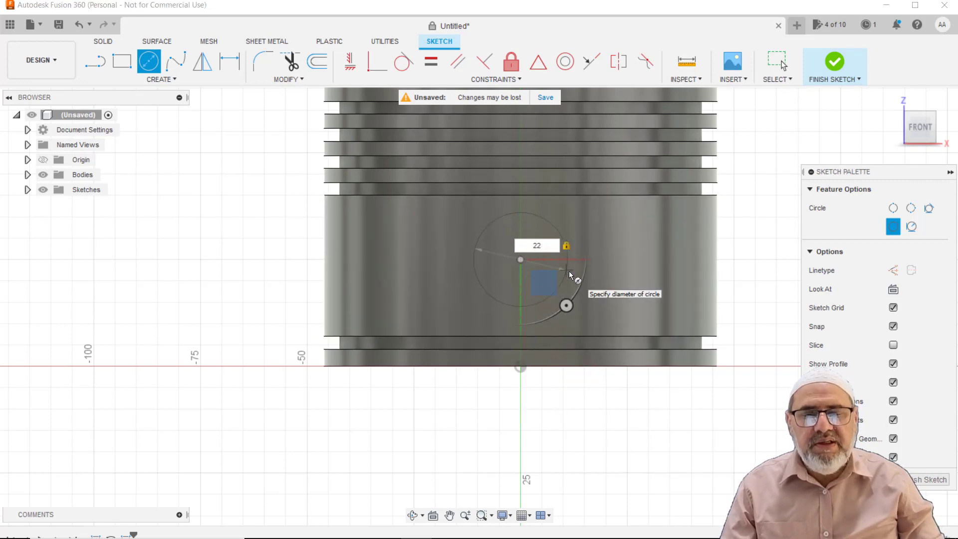
pyautogui.press('Return')
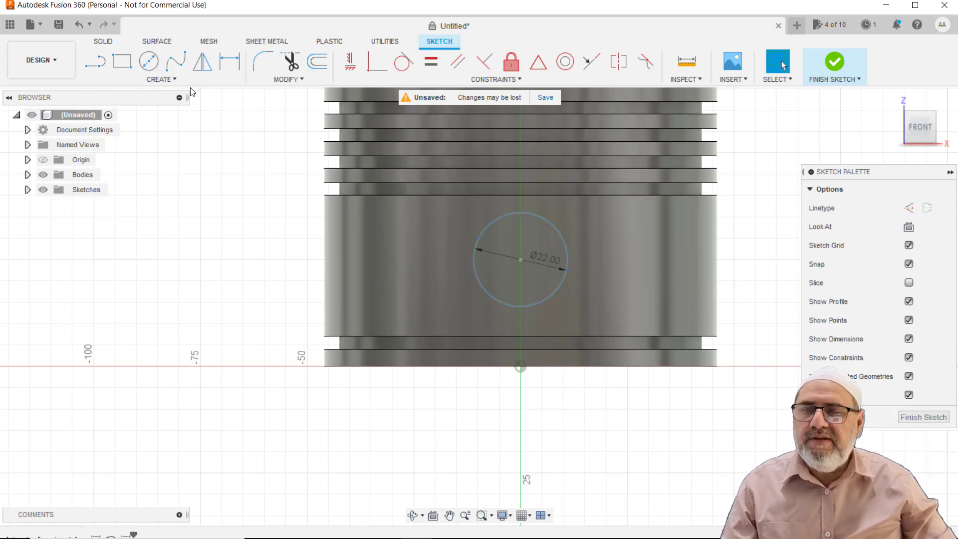
# Step: Draw a 30 mm diameter circle concentric with the 22 mm circle
pyautogui.click(148, 64)
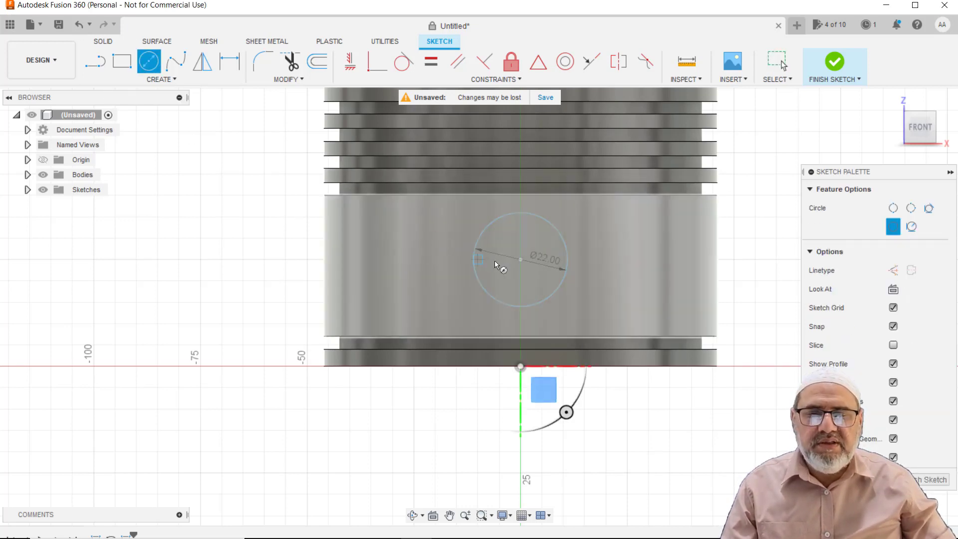
pyautogui.click(522, 260)
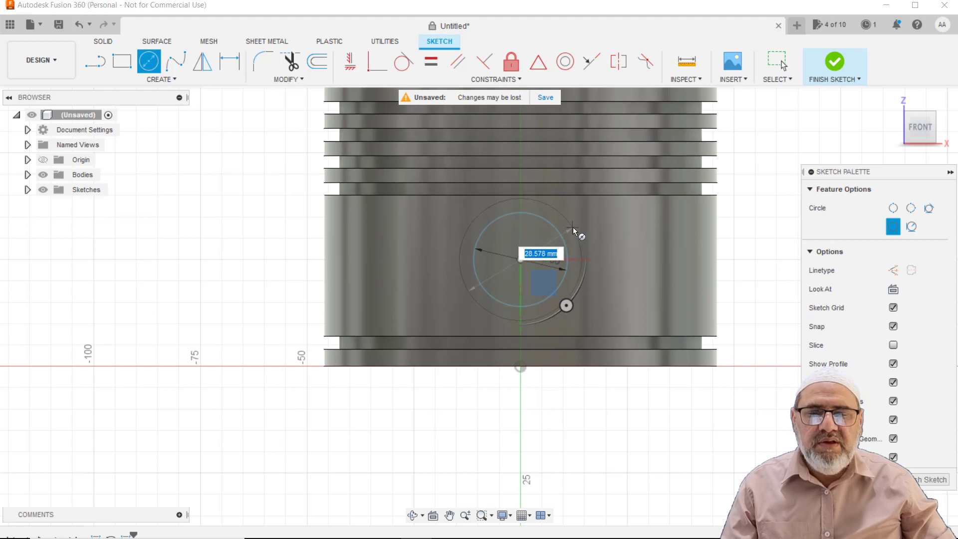
pyautogui.write('30')
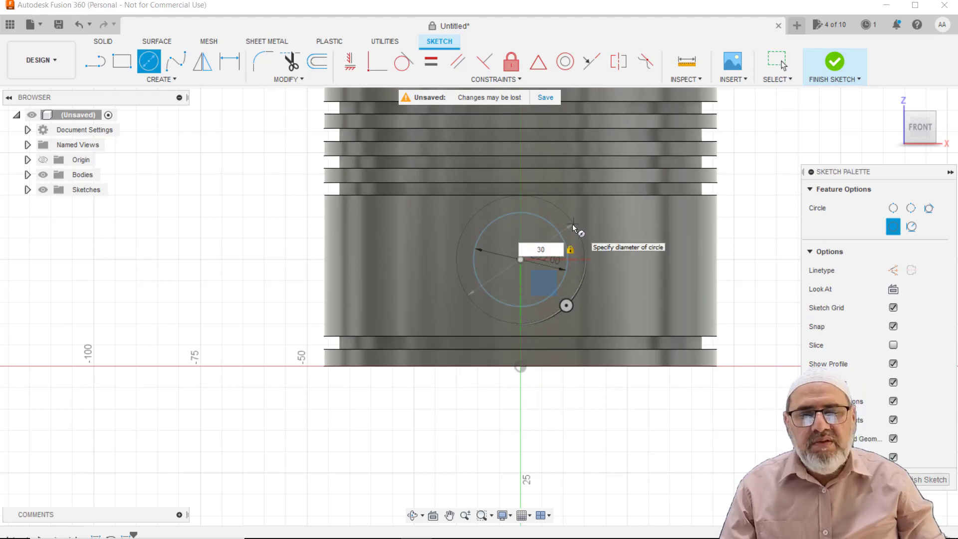
pyautogui.press('Return')
pyautogui.scroll(-3, 298, 245)
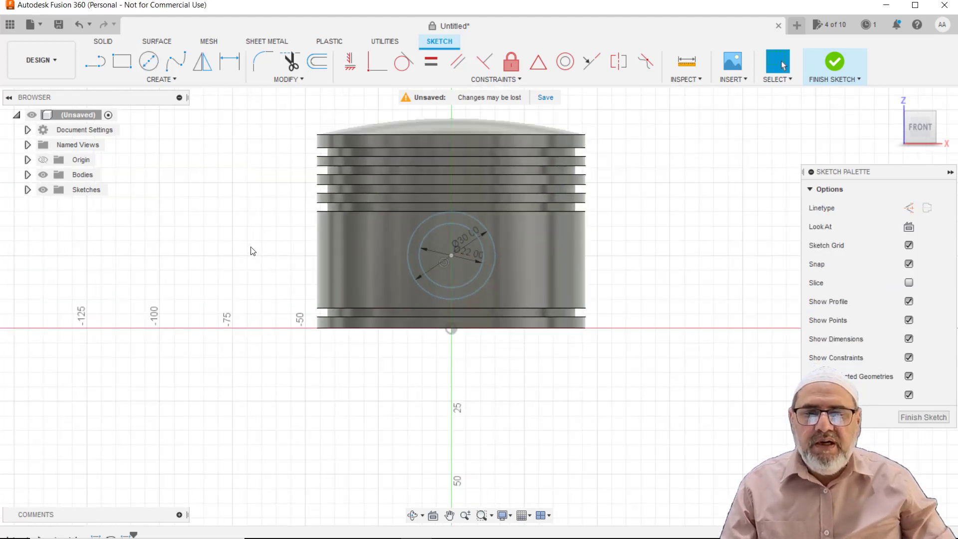
# Step: Dimension the circles' centre 24 mm above the origin
pyautogui.moveTo(200, 229); pyautogui.dragTo(119, 224, button='middle')
pyautogui.scroll(-1, 119, 223)
pyautogui.click(230, 63)
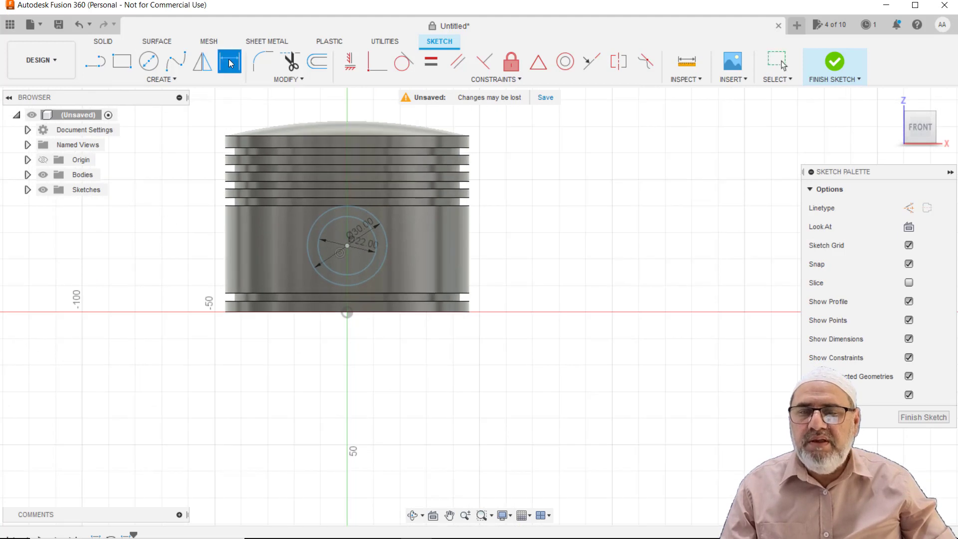
pyautogui.click(348, 312)
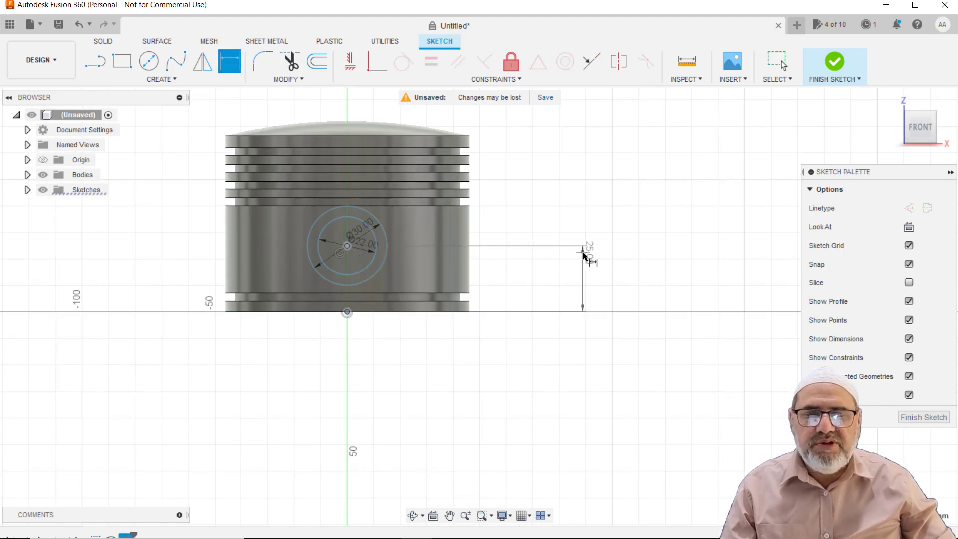
pyautogui.click(583, 252)
pyautogui.press('Return')
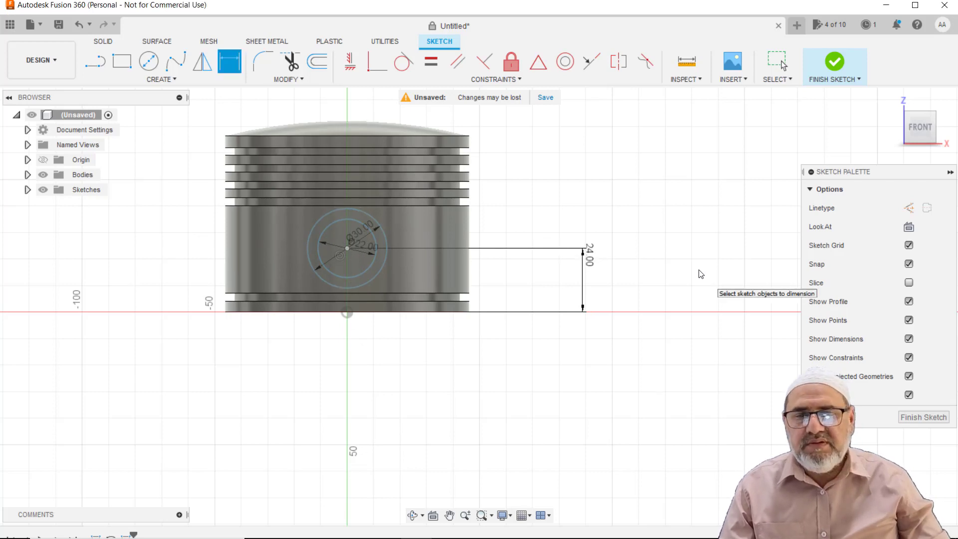
# Step: Draw a 100 mm wide, 30 mm high centre rectangle on the circles' centre and finish the sketch
pyautogui.scroll(-1, 574, 335)
pyautogui.moveTo(532, 211); pyautogui.dragTo(559, 226, button='middle')
pyautogui.press('d')
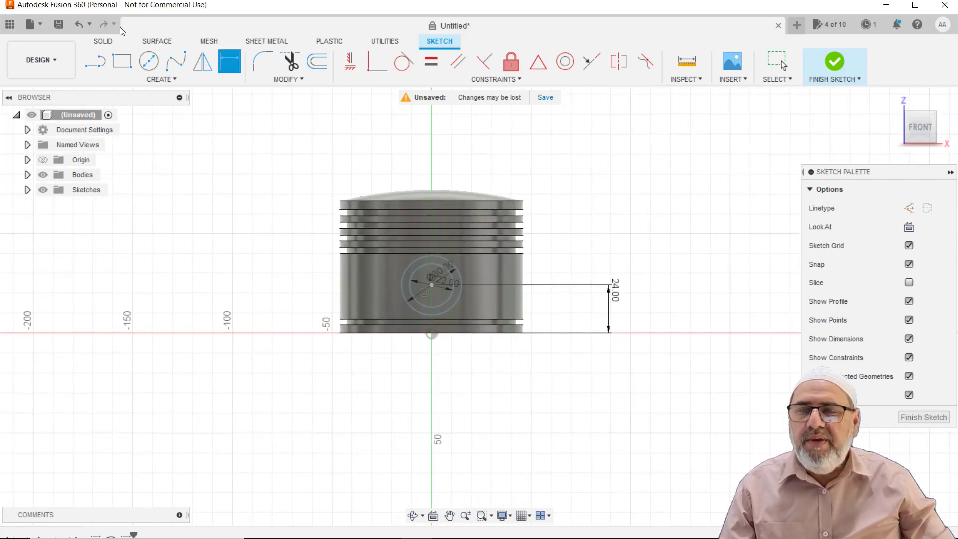
pyautogui.press('r')
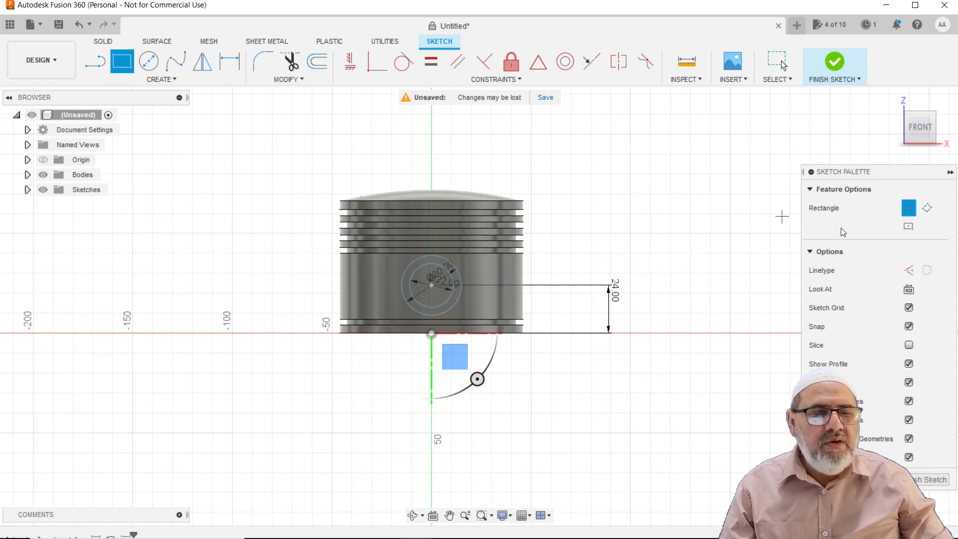
pyautogui.click(908, 226)
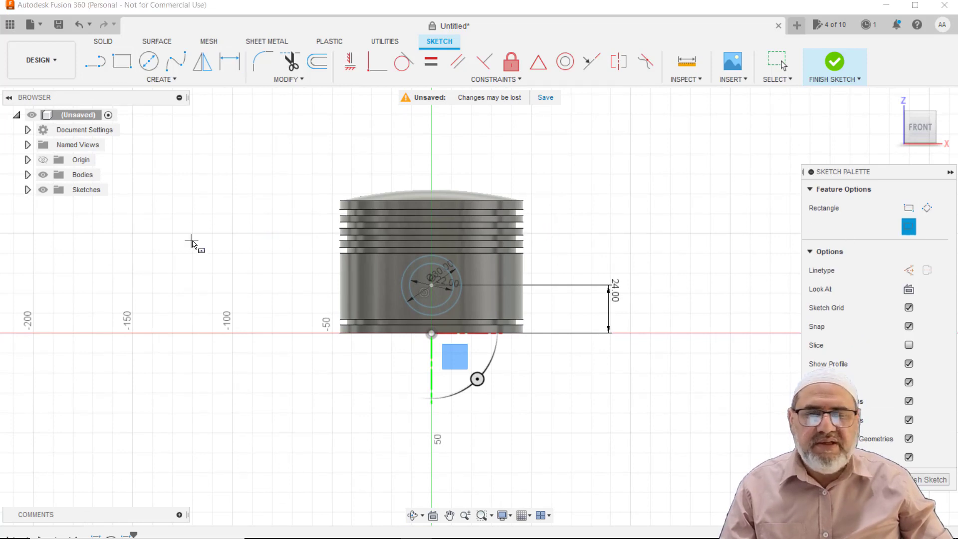
pyautogui.scroll(2, 192, 244)
pyautogui.moveTo(774, 239); pyautogui.dragTo(639, 192, button='middle')
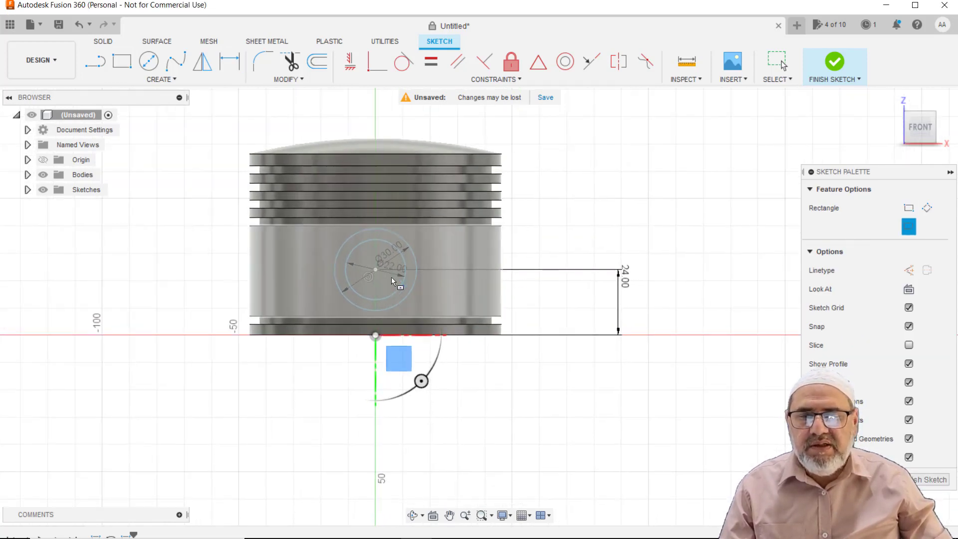
pyautogui.click(375, 271)
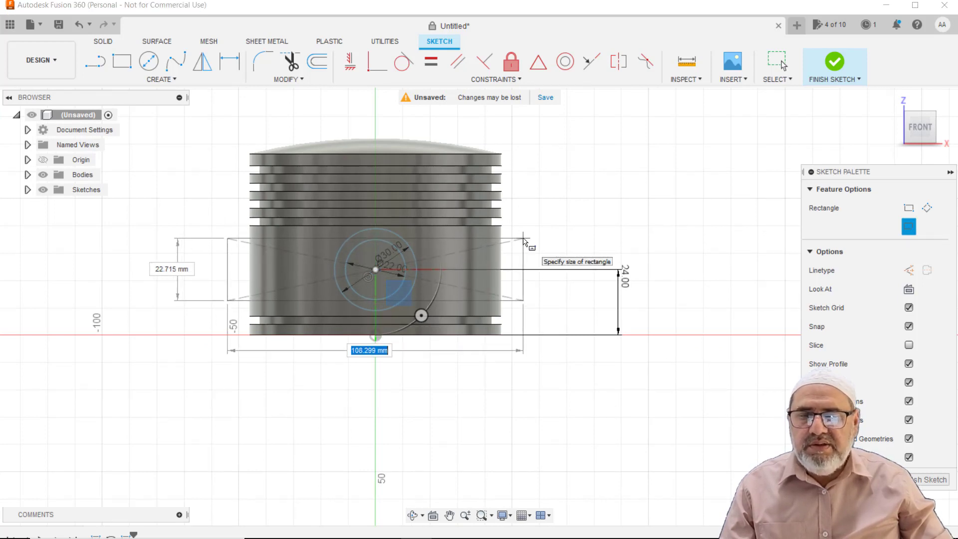
pyautogui.write('100')
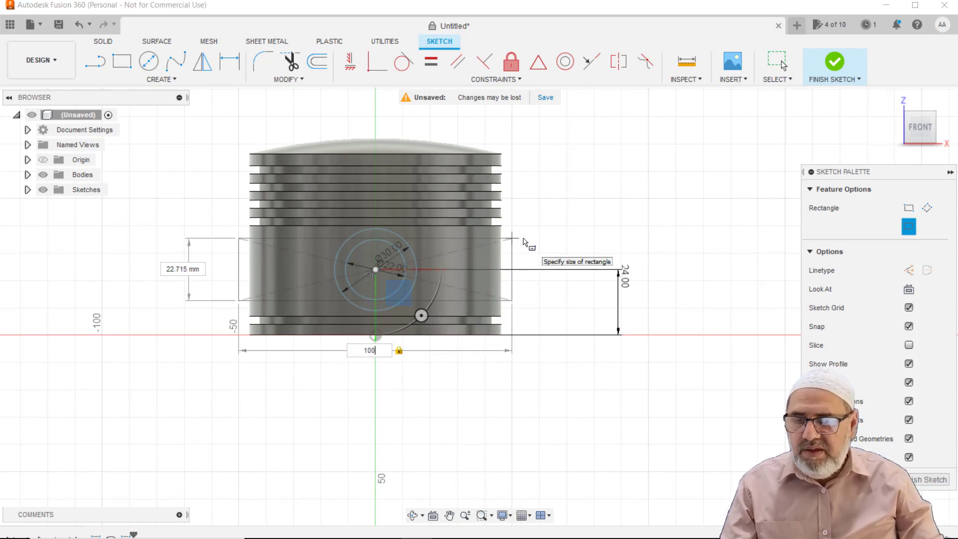
pyautogui.press('Tab')
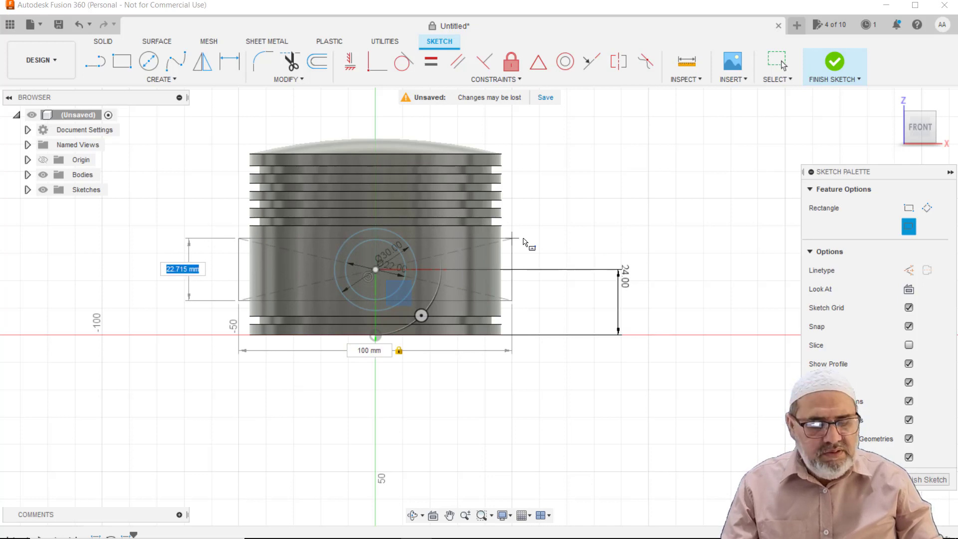
pyautogui.press('Return')
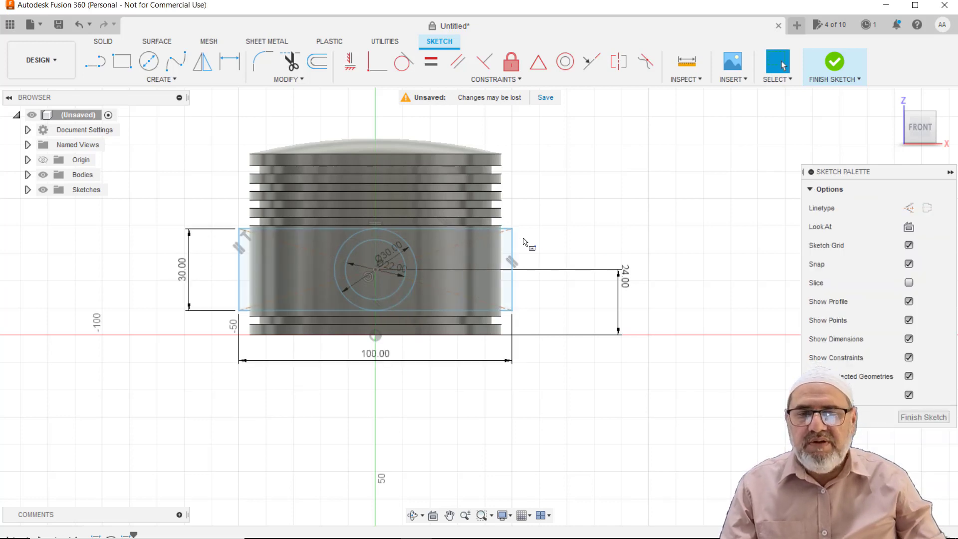
pyautogui.click(924, 418)
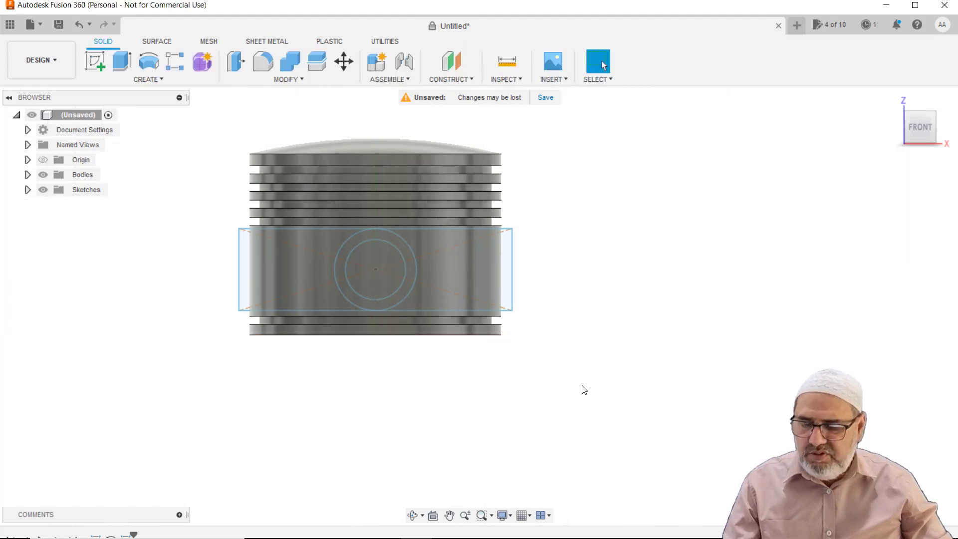
pyautogui.moveTo(589, 383)
pyautogui.keyDown('shift'); pyautogui.mouseDown(button='middle')
pyautogui.moveTo(549, 286)
pyautogui.moveTo(572, 369)
pyautogui.moveTo(568, 333)
pyautogui.moveTo(602, 359)
pyautogui.moveTo(599, 371)
pyautogui.mouseUp(button='middle'); pyautogui.keyUp('shift')
pyautogui.click(124, 65)
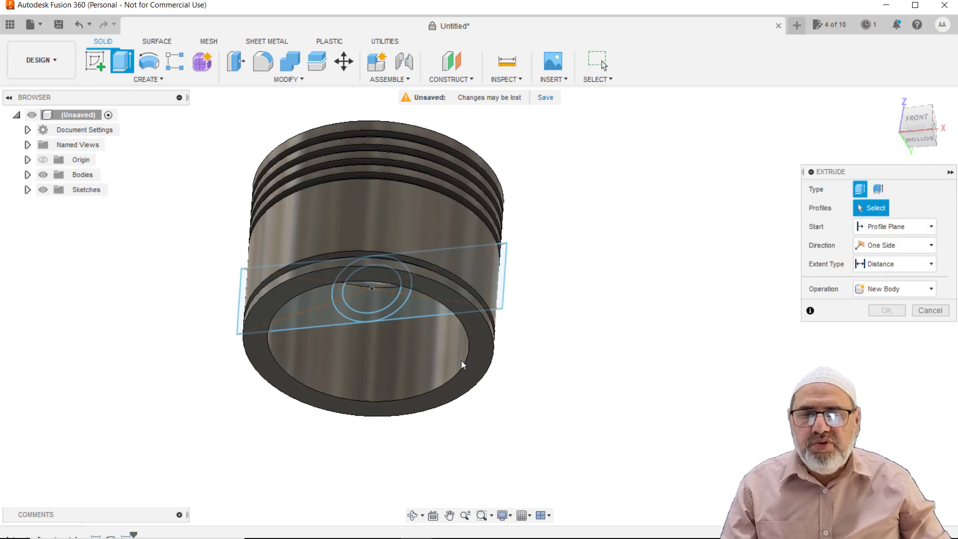
pyautogui.click(390, 307)
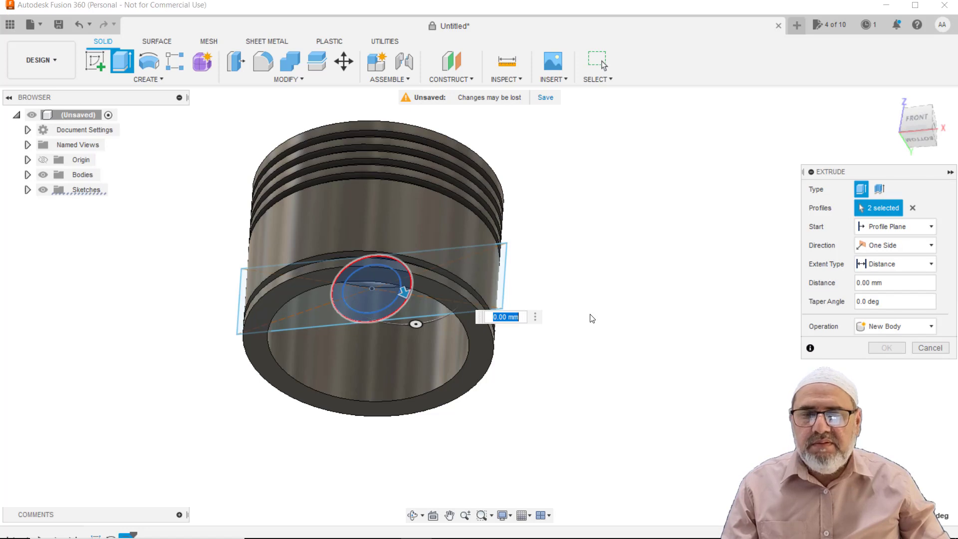
pyautogui.moveTo(591, 317)
pyautogui.keyDown('shift'); pyautogui.mouseDown(button='middle')
pyautogui.moveTo(590, 336)
pyautogui.moveTo(560, 327)
pyautogui.moveTo(566, 318)
pyautogui.mouseUp(button='middle'); pyautogui.keyUp('shift')
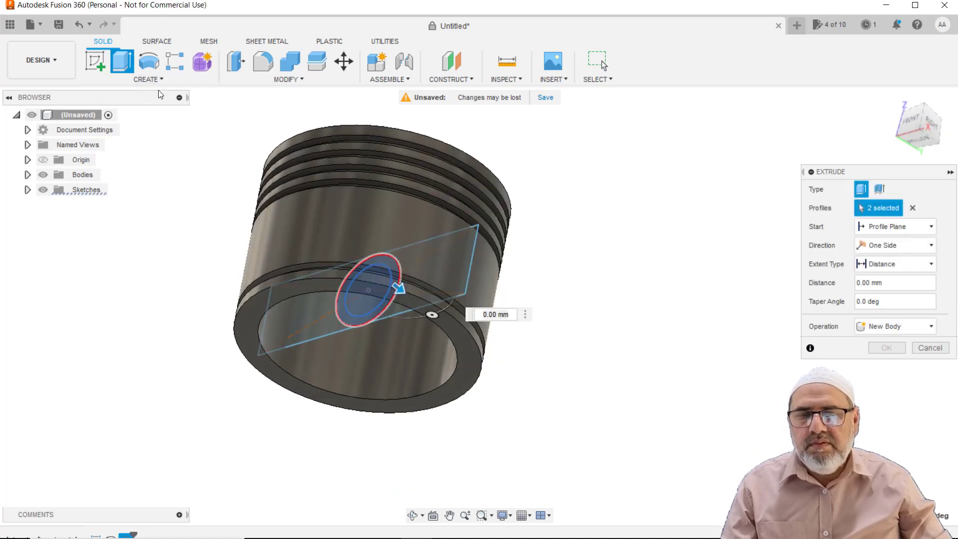
pyautogui.click(71, 23)
# Step: Set up an Extrude of the ring between the 22 mm and 30 mm circles, starting at a 25 mm offset from the sketch plane
pyautogui.moveTo(105, 274)
pyautogui.keyDown('shift'); pyautogui.mouseDown(button='middle')
pyautogui.moveTo(120, 293)
pyautogui.moveTo(118, 280)
pyautogui.mouseUp(button='middle'); pyautogui.keyUp('shift')
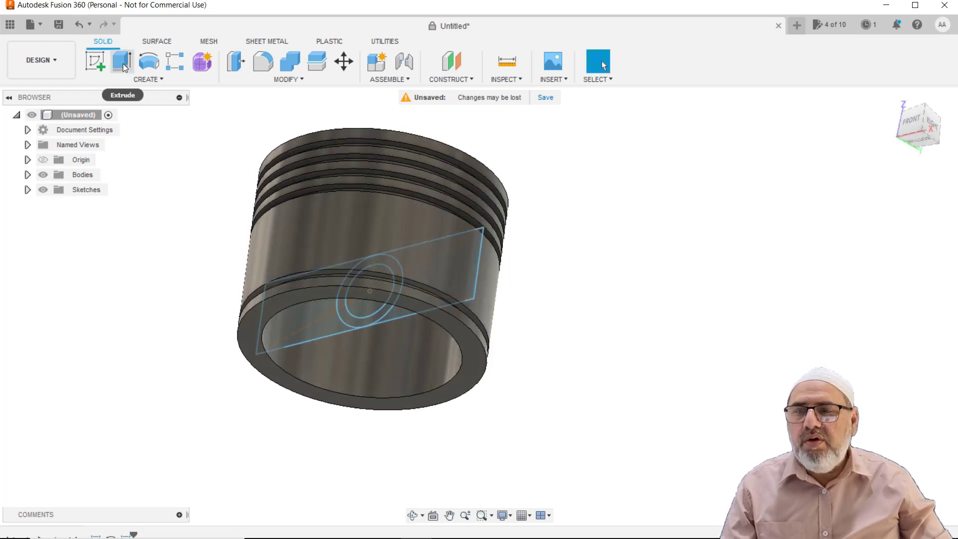
pyautogui.click(123, 64)
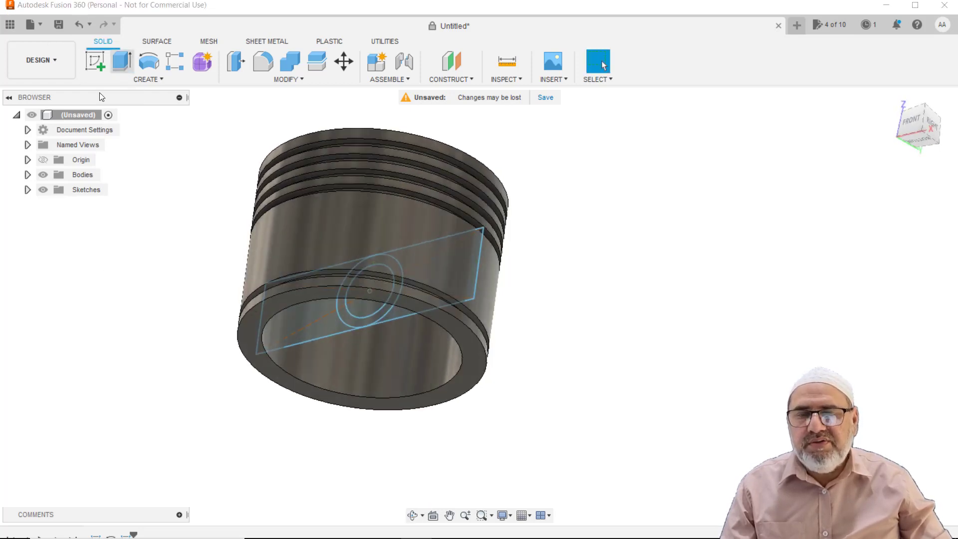
pyautogui.click(359, 324)
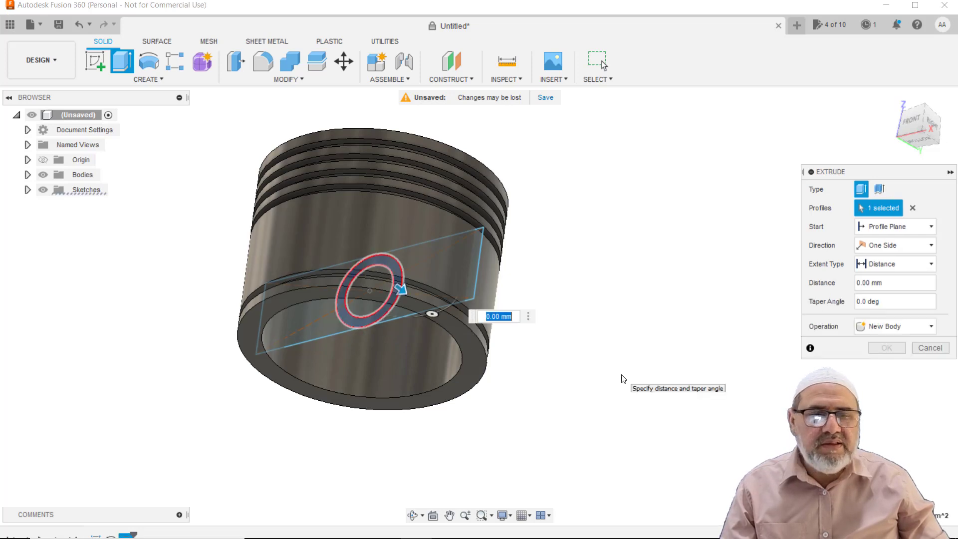
pyautogui.click(909, 227)
pyautogui.click(887, 256)
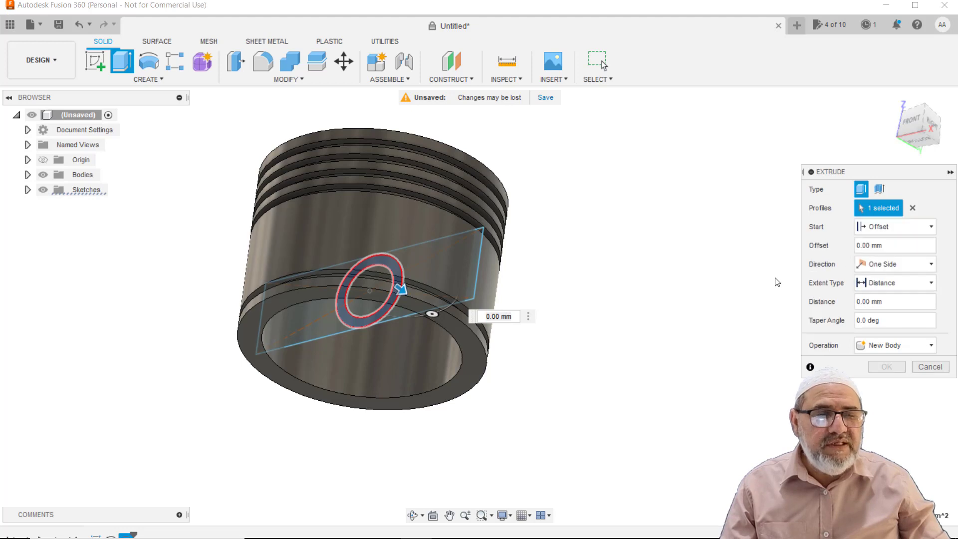
pyautogui.doubleClick(860, 246)
pyautogui.write('25')
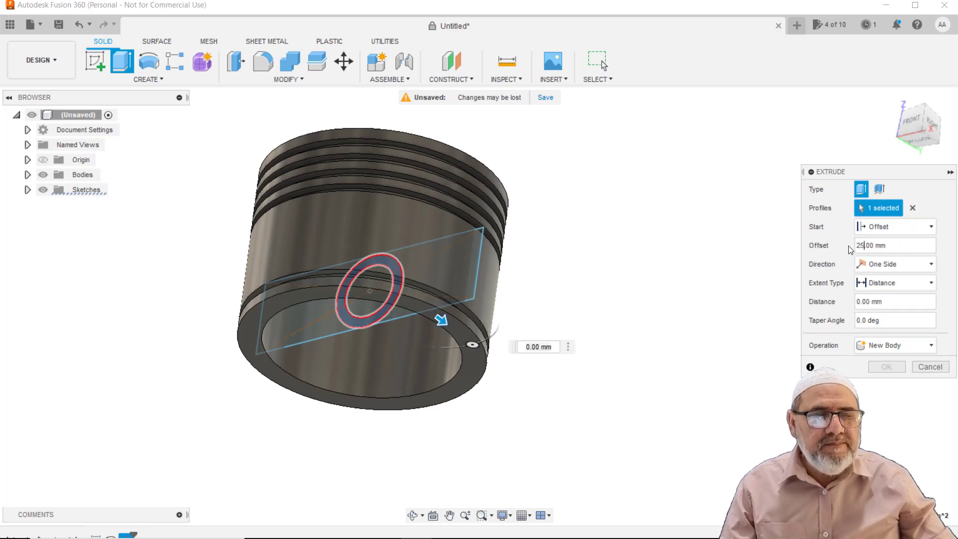
# Step: Extrude the ring 15 mm and join it to the piston body as the first wrist-pin boss
pyautogui.doubleClick(859, 301)
pyautogui.write('15')
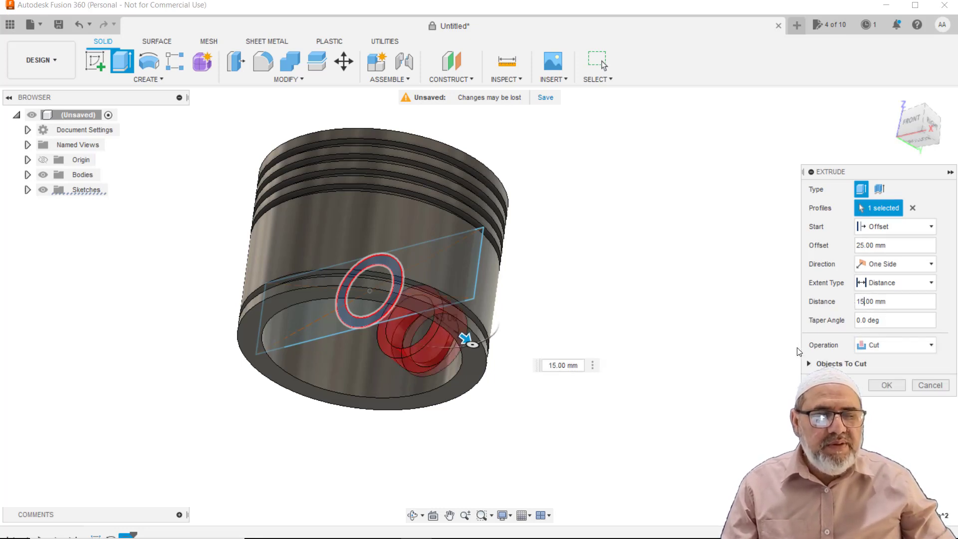
pyautogui.click(899, 345)
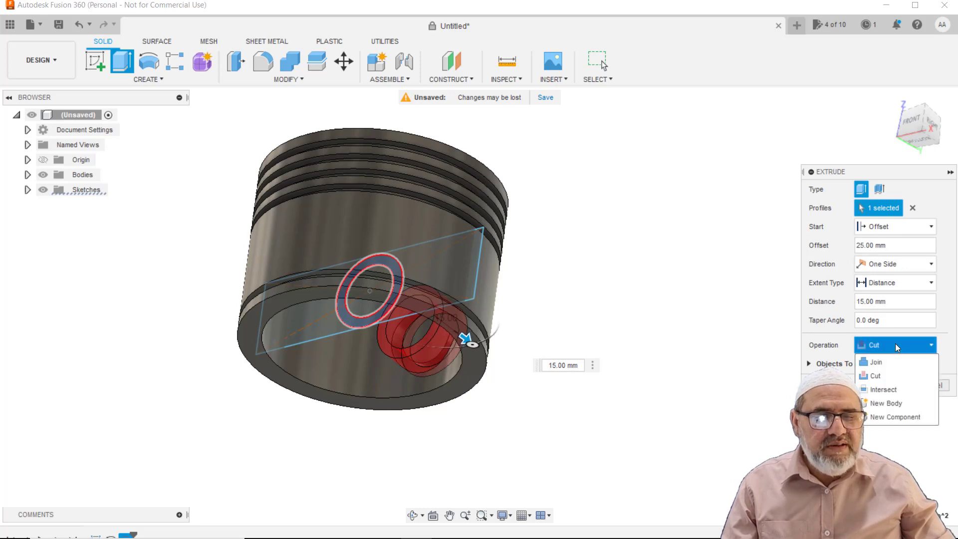
pyautogui.click(877, 362)
pyautogui.keyDown('shift'); pyautogui.moveTo(522, 435); pyautogui.dragTo(534, 412, button='middle'); pyautogui.keyUp('shift')
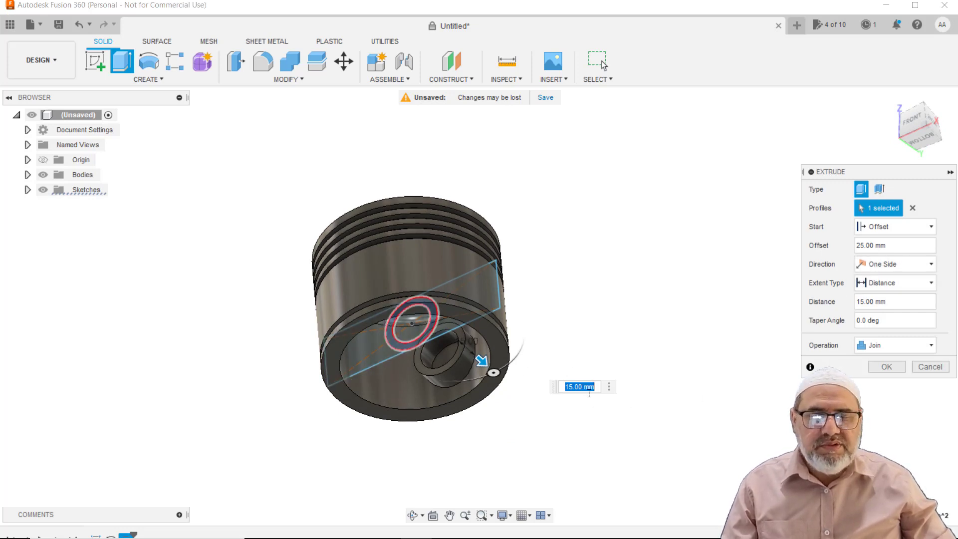
pyautogui.click(886, 367)
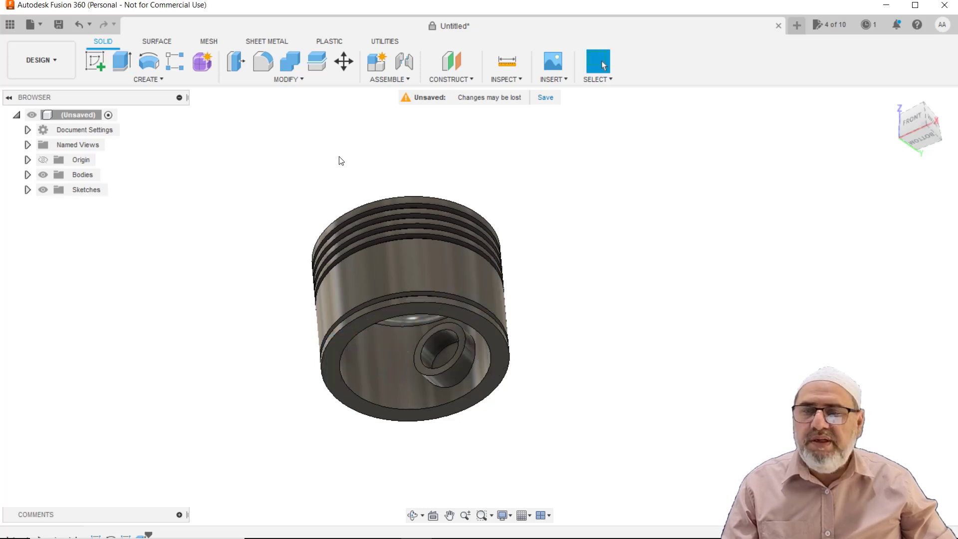
# Step: Show Sketch2 again and set up an Extrude of its ring profile, starting at a -25 mm offset from the sketch plane
pyautogui.click(27, 189)
pyautogui.click(54, 220)
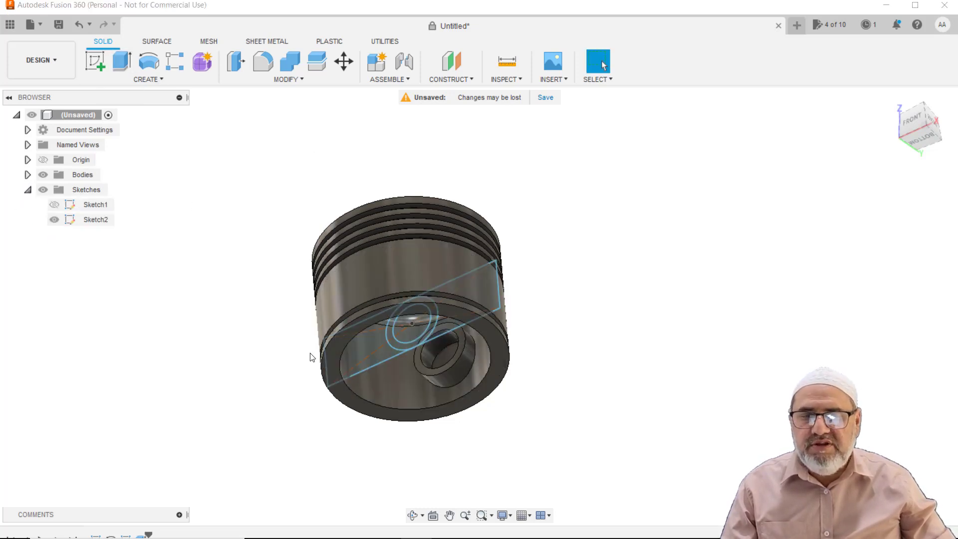
pyautogui.scroll(2, 341, 319)
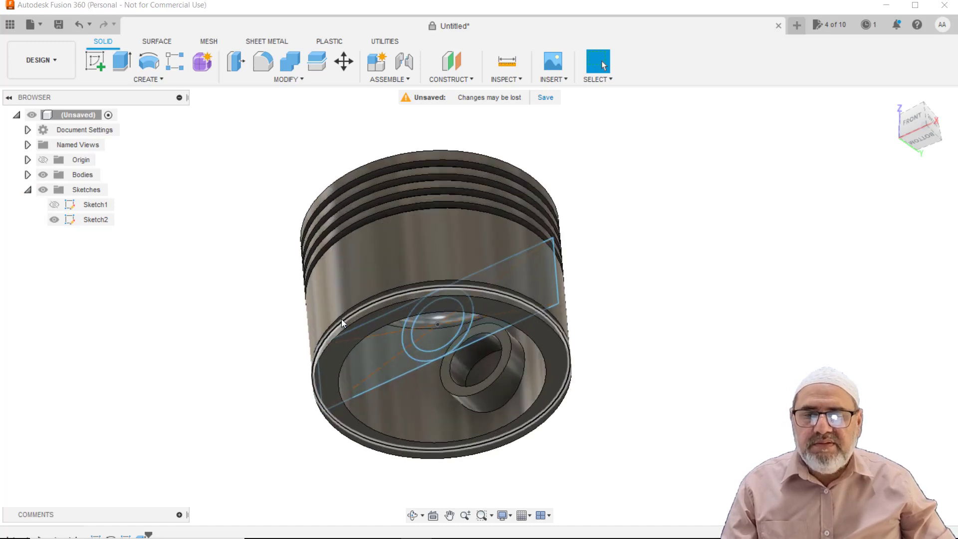
pyautogui.click(118, 64)
pyautogui.scroll(2, 527, 374)
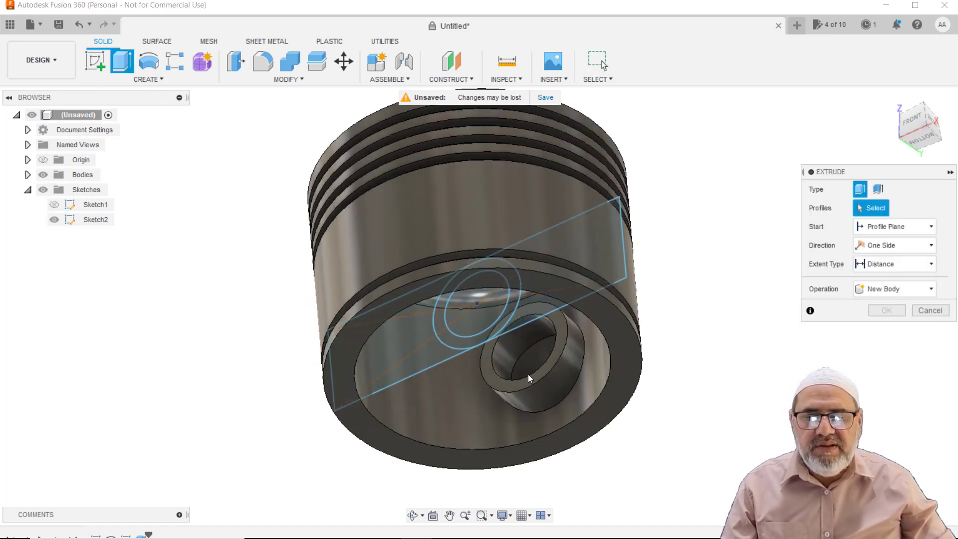
pyautogui.click(478, 340)
pyautogui.scroll(-2, 688, 399)
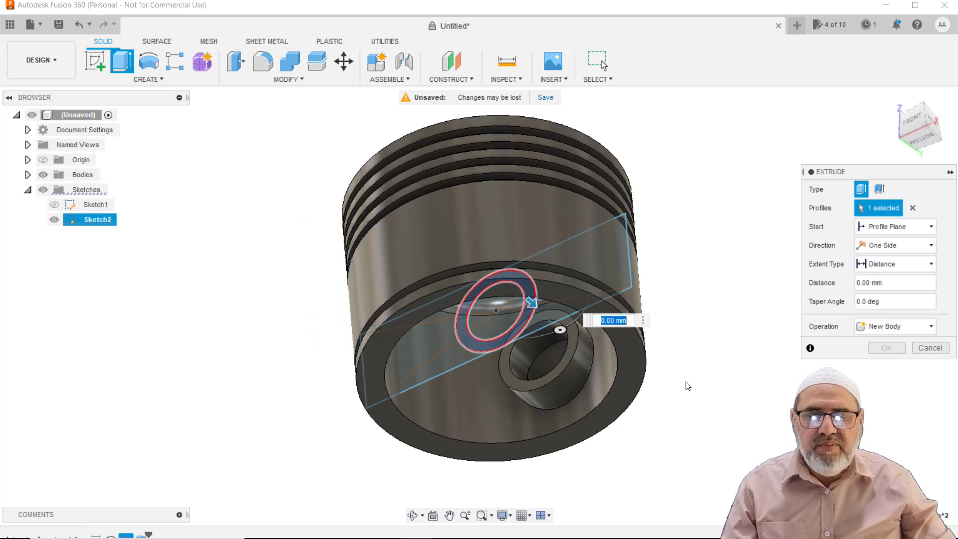
pyautogui.keyDown('shift'); pyautogui.moveTo(691, 416); pyautogui.dragTo(675, 421, button='middle'); pyautogui.keyUp('shift')
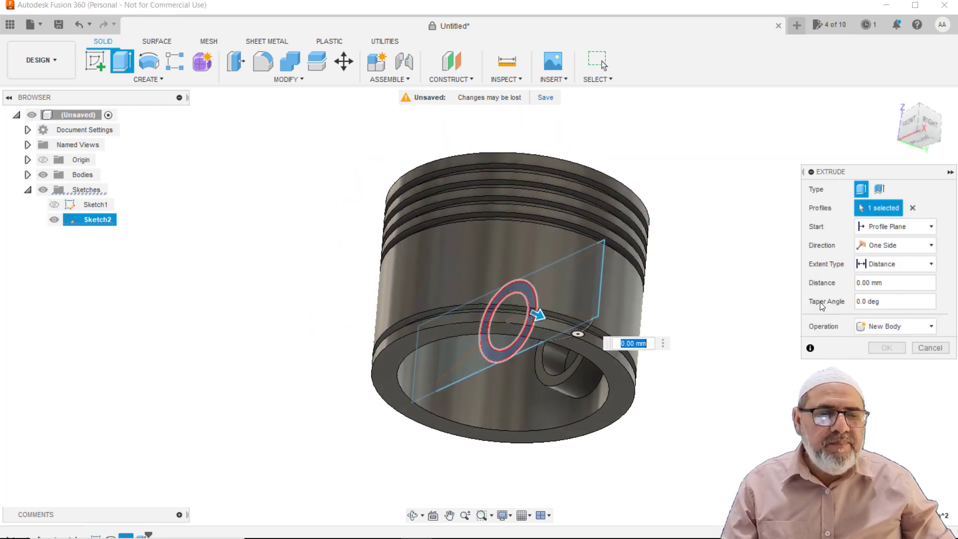
pyautogui.click(884, 230)
pyautogui.click(880, 256)
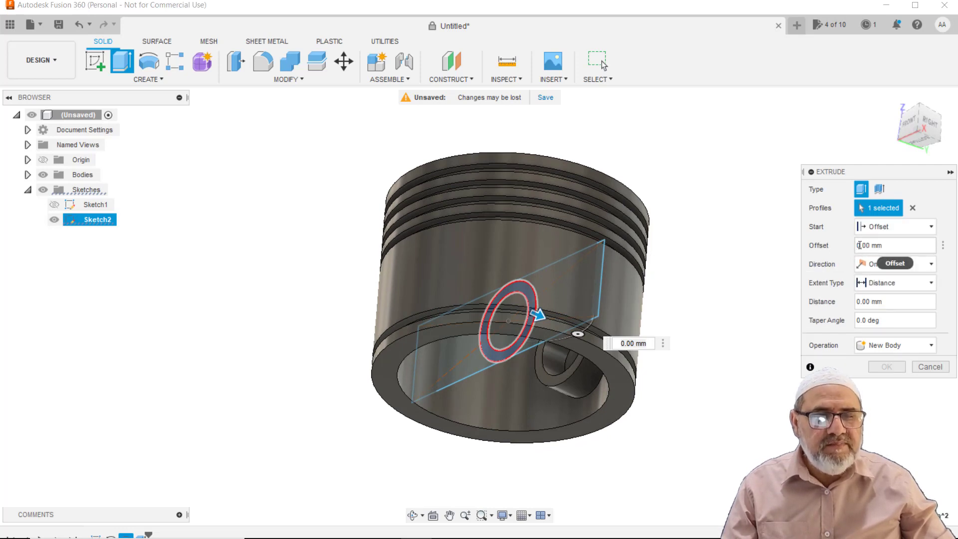
pyautogui.moveTo(860, 244); pyautogui.dragTo(845, 248)
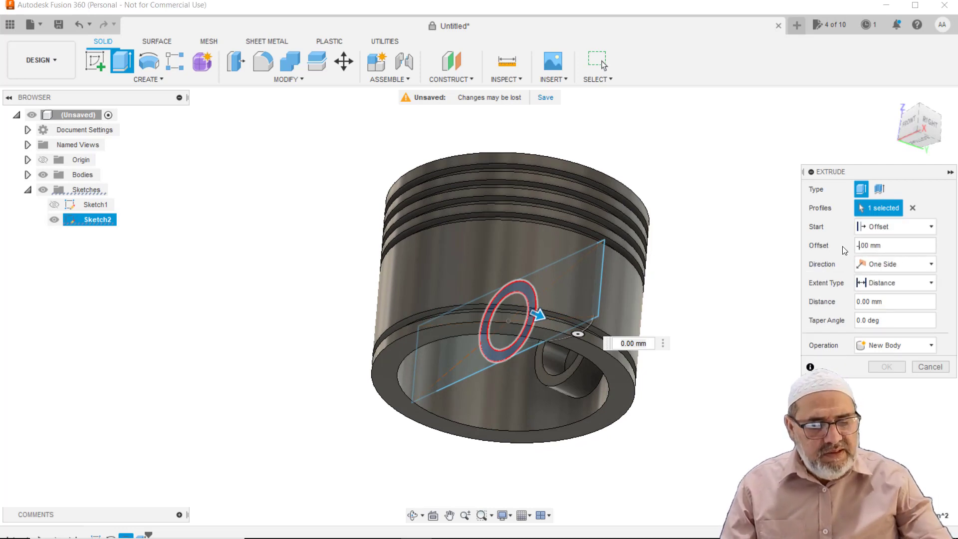
pyautogui.write('-25')
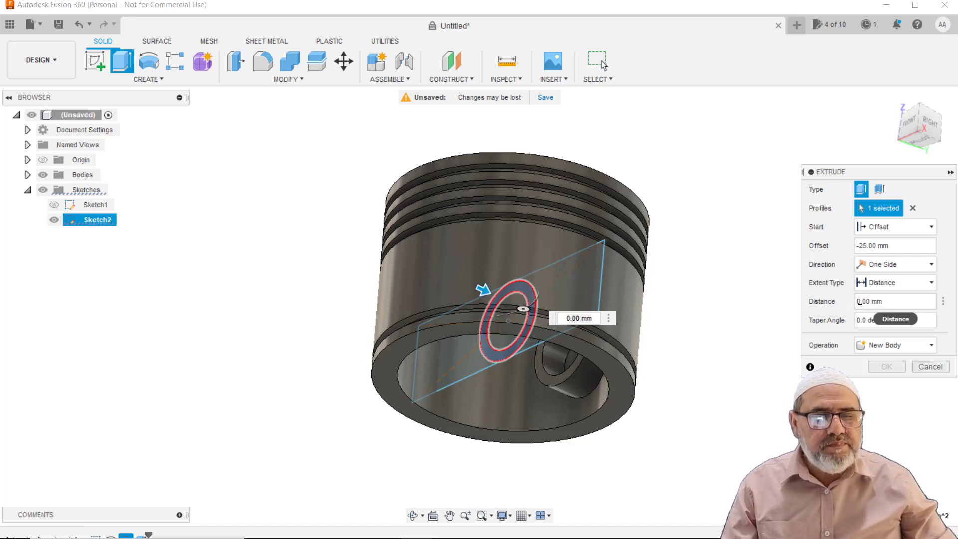
# Step: Extrude the ring -15 mm and join it to the piston body as the opposite wrist-pin boss
pyautogui.moveTo(860, 301); pyautogui.dragTo(850, 303)
pyautogui.write('-1')
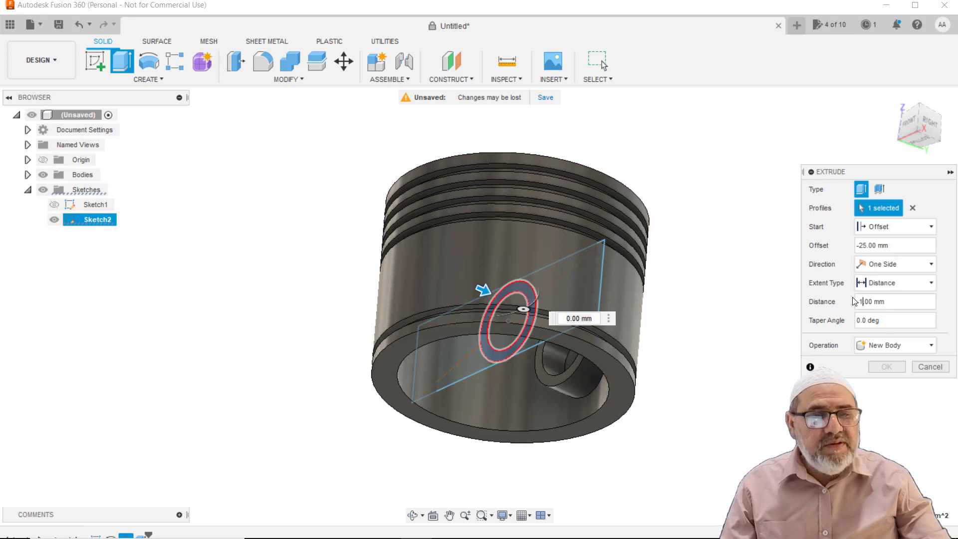
pyautogui.write('5')
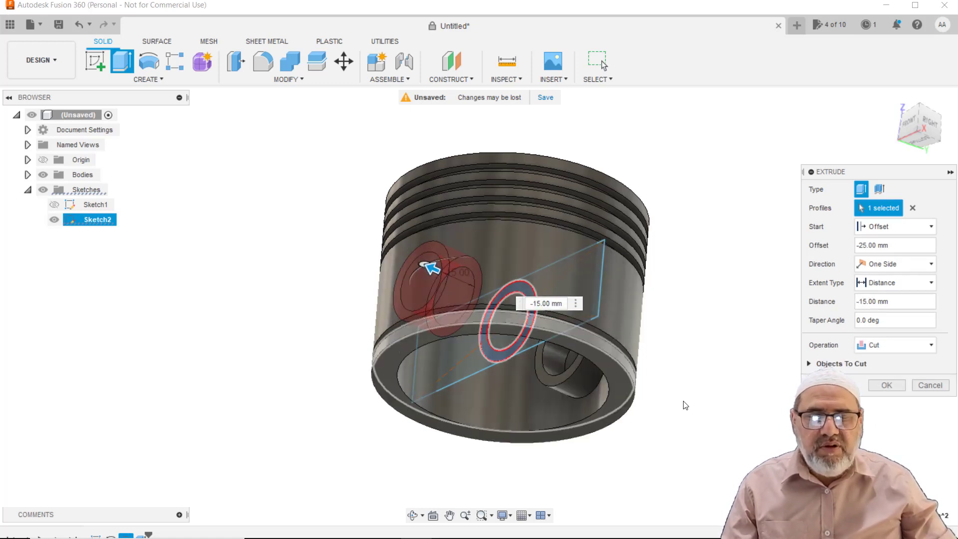
pyautogui.click(878, 345)
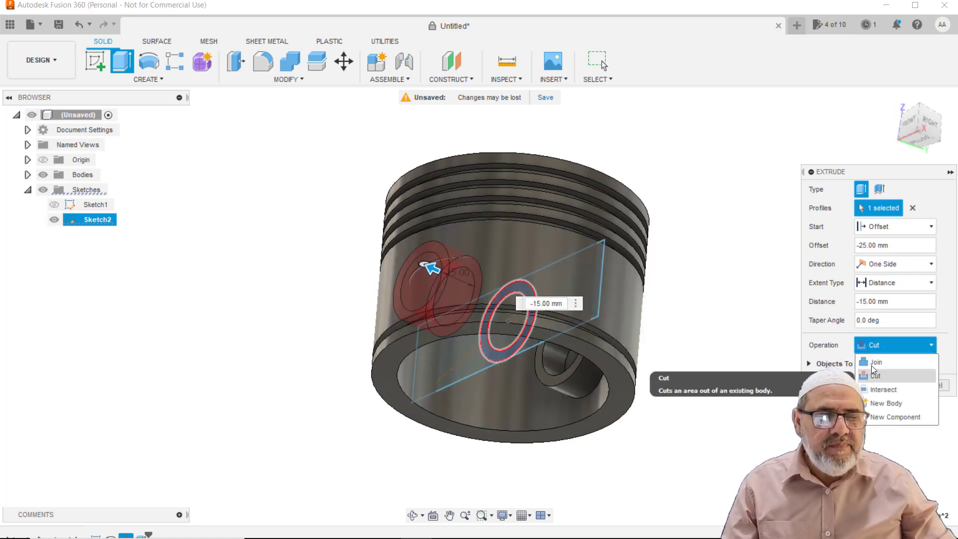
pyautogui.click(877, 357)
pyautogui.click(885, 369)
pyautogui.keyDown('shift'); pyautogui.moveTo(746, 400); pyautogui.dragTo(731, 367, button='middle'); pyautogui.keyUp('shift')
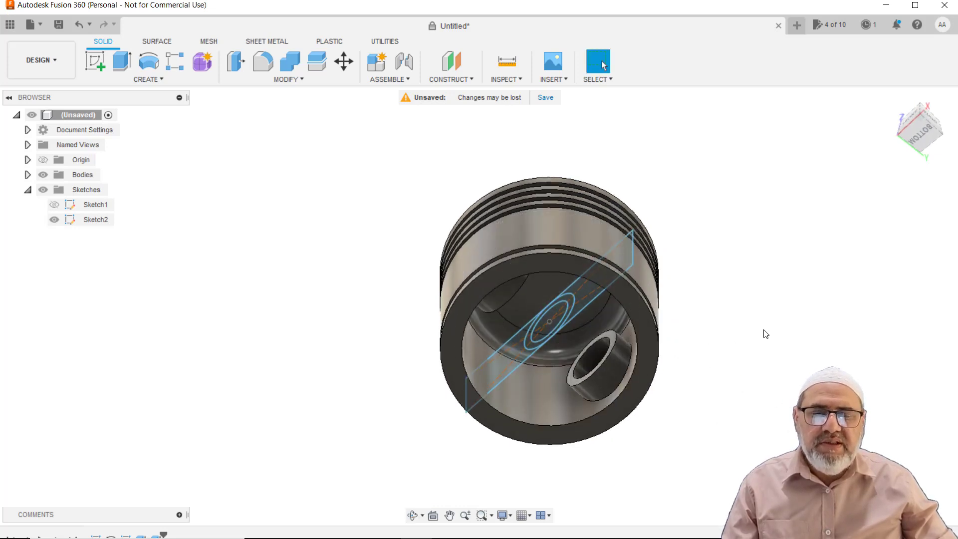
pyautogui.moveTo(766, 333); pyautogui.dragTo(683, 387, button='middle')
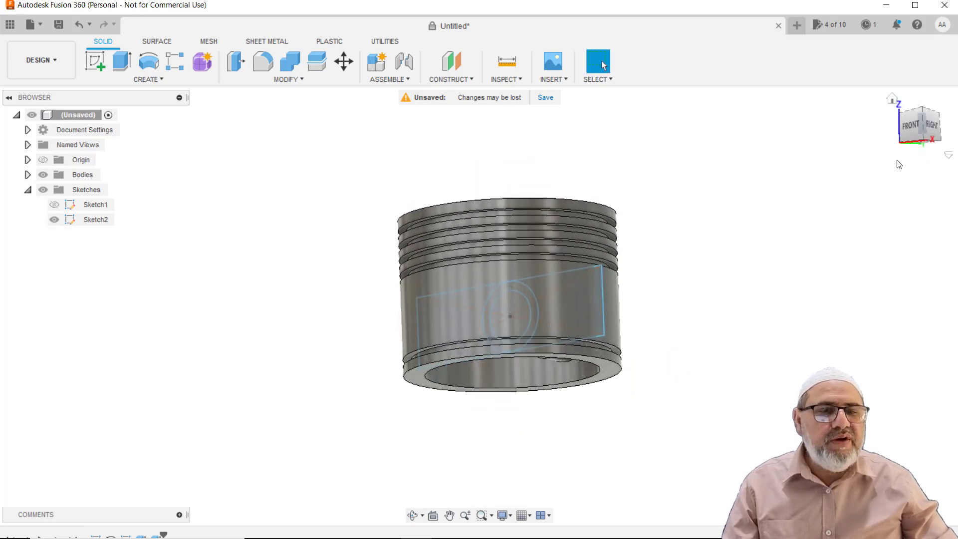
# Step: Select all four regions of Sketch2, covering the full rectangle and both circles, for a new Extrude
pyautogui.click(910, 129)
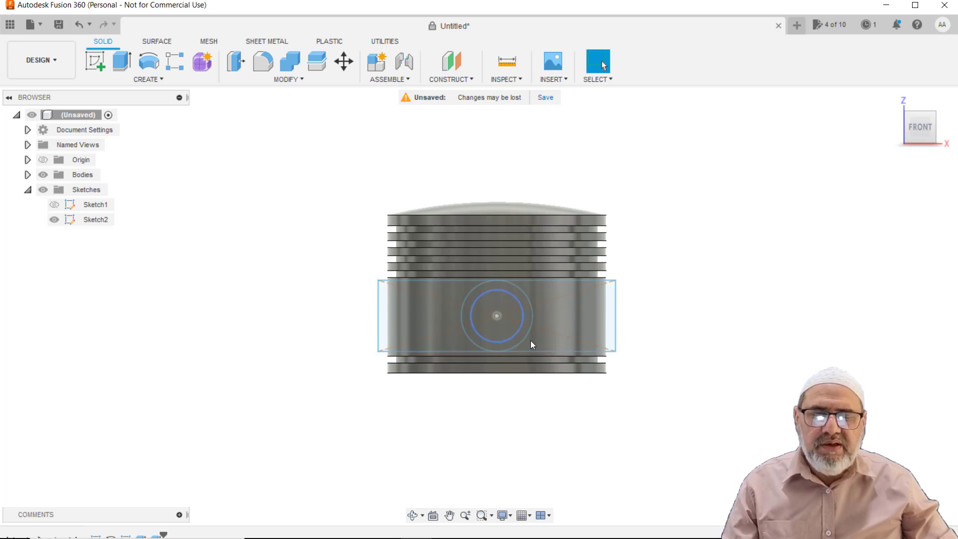
pyautogui.keyDown('shift'); pyautogui.moveTo(583, 338); pyautogui.dragTo(558, 299, button='middle'); pyautogui.keyUp('shift')
pyautogui.click(122, 61)
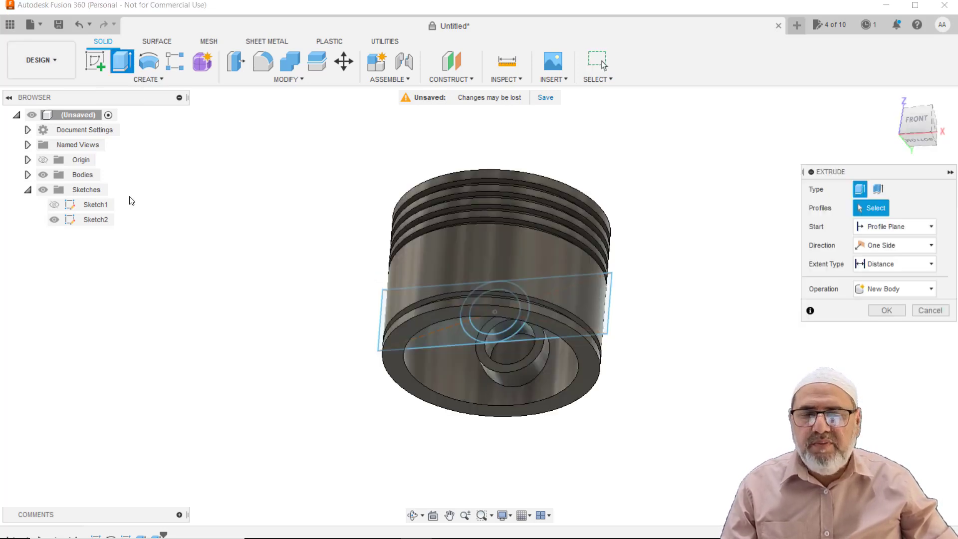
pyautogui.click(443, 343)
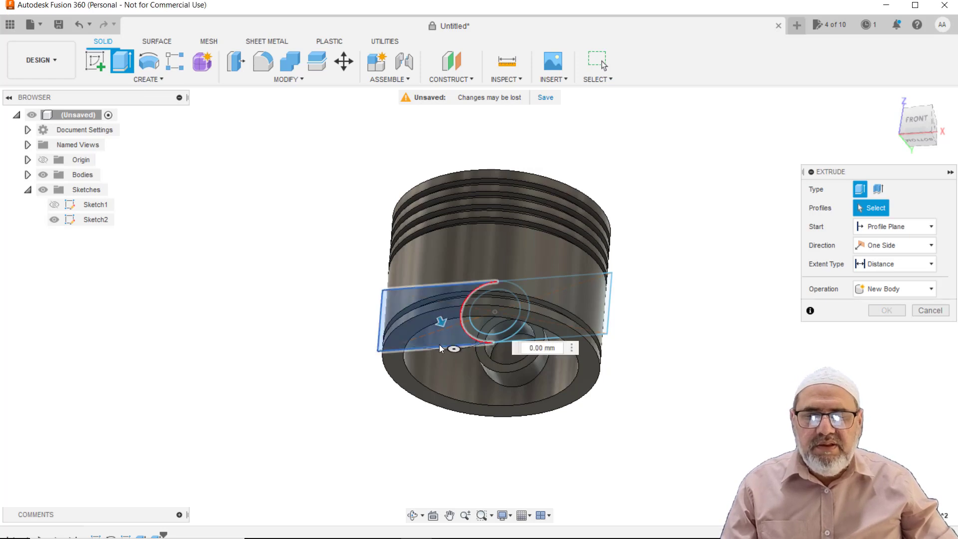
pyautogui.click(477, 335)
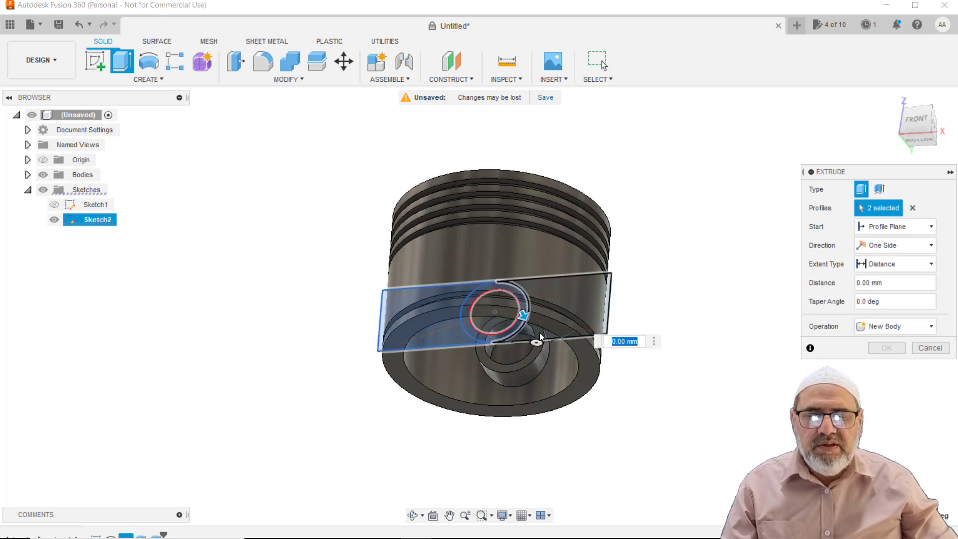
pyautogui.click(500, 334)
pyautogui.click(495, 327)
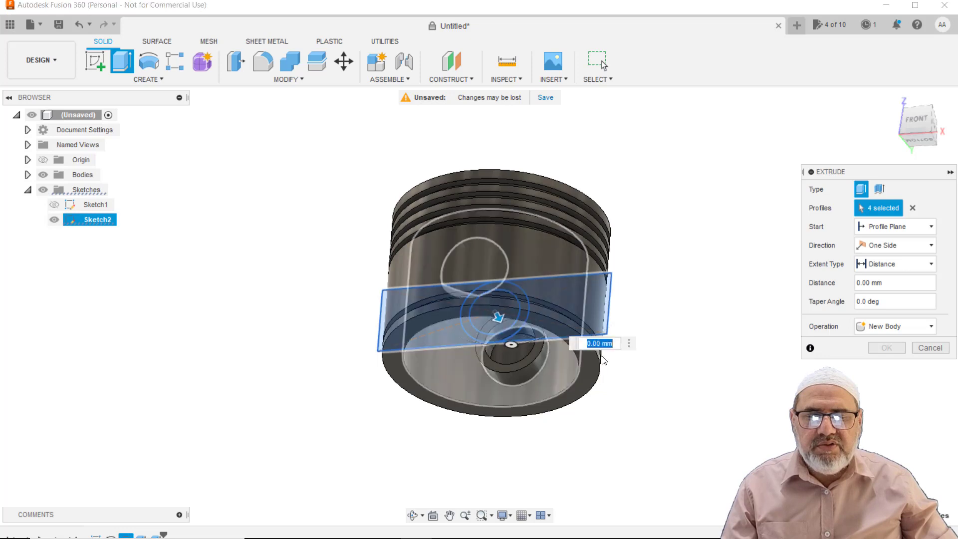
pyautogui.keyDown('shift'); pyautogui.moveTo(656, 389); pyautogui.dragTo(635, 365, button='middle'); pyautogui.keyUp('shift')
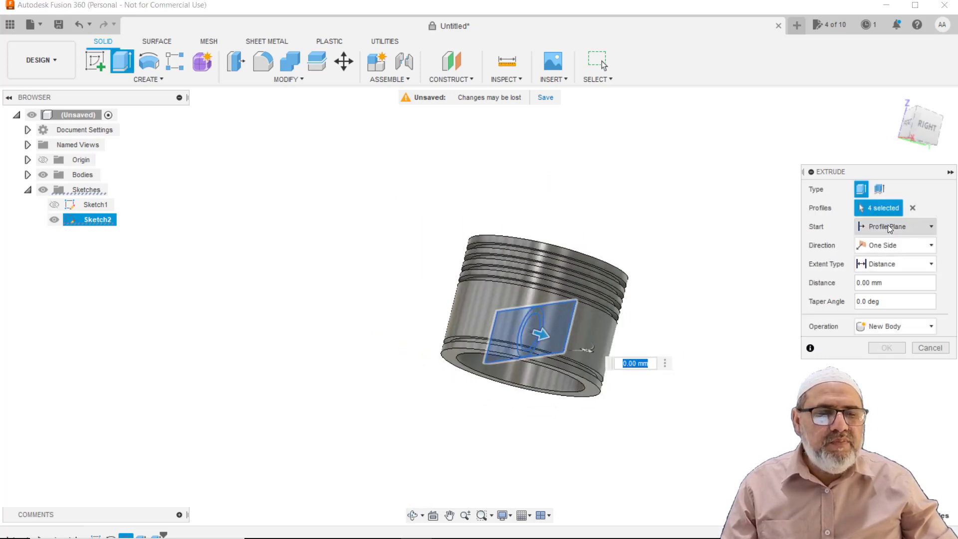
# Step: Cut the piston's outer side with the full rectangle, extruded 25 mm outward from a 38.5 mm start offset
pyautogui.click(889, 228)
pyautogui.click(876, 255)
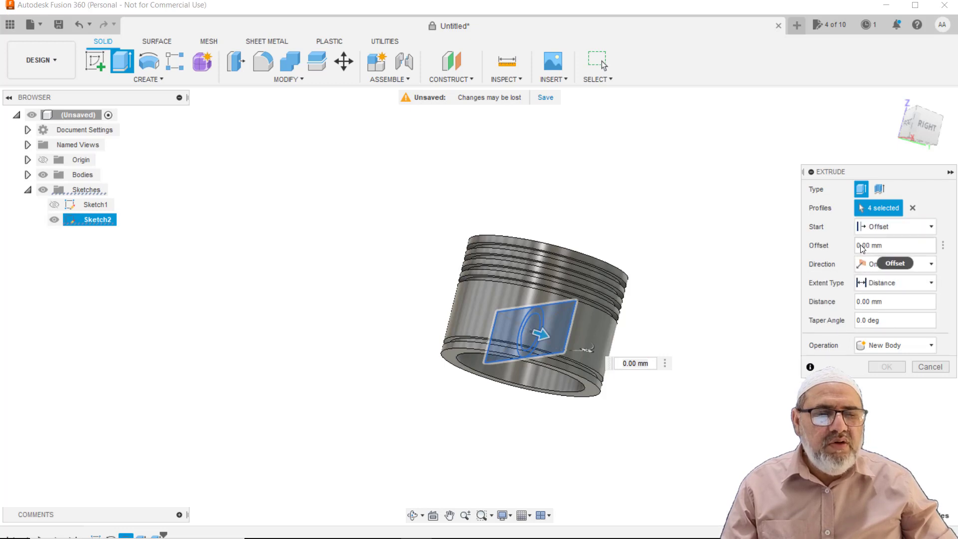
pyautogui.moveTo(861, 245); pyautogui.dragTo(834, 248)
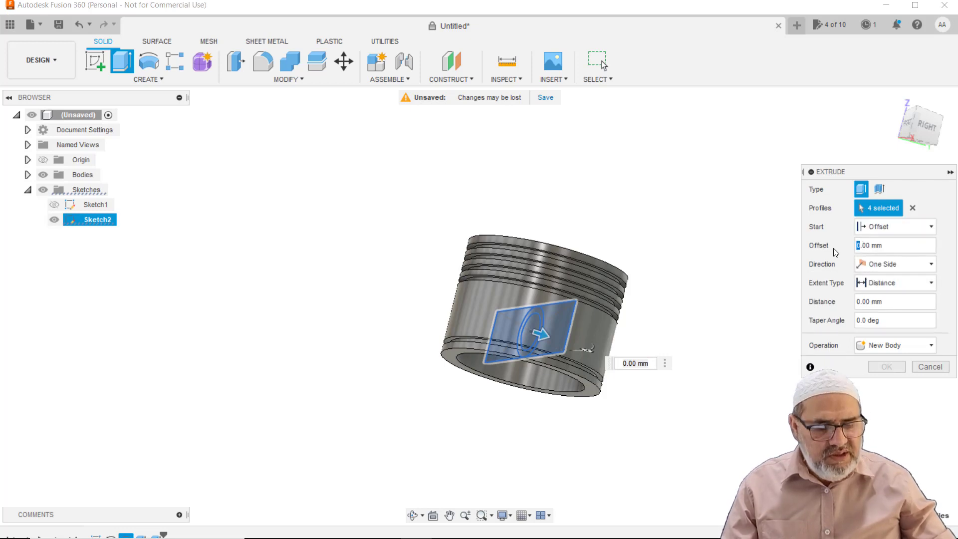
pyautogui.write('38')
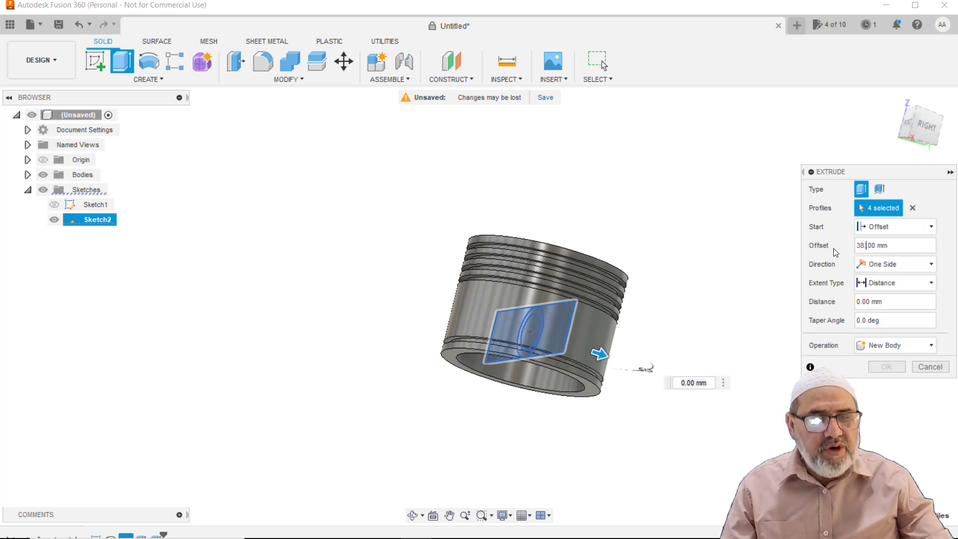
pyautogui.write('.5')
pyautogui.press('Delete')
pyautogui.press('Delete')
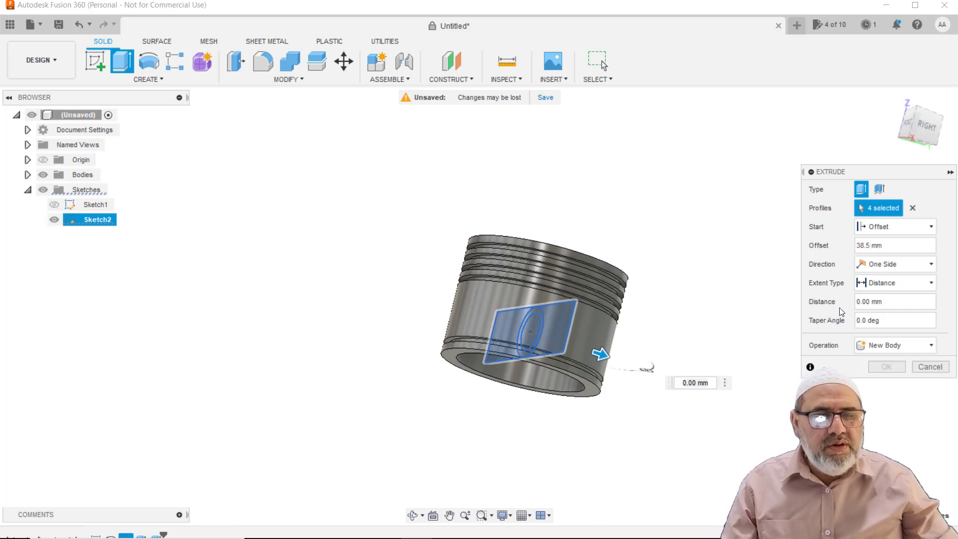
pyautogui.doubleClick(859, 302)
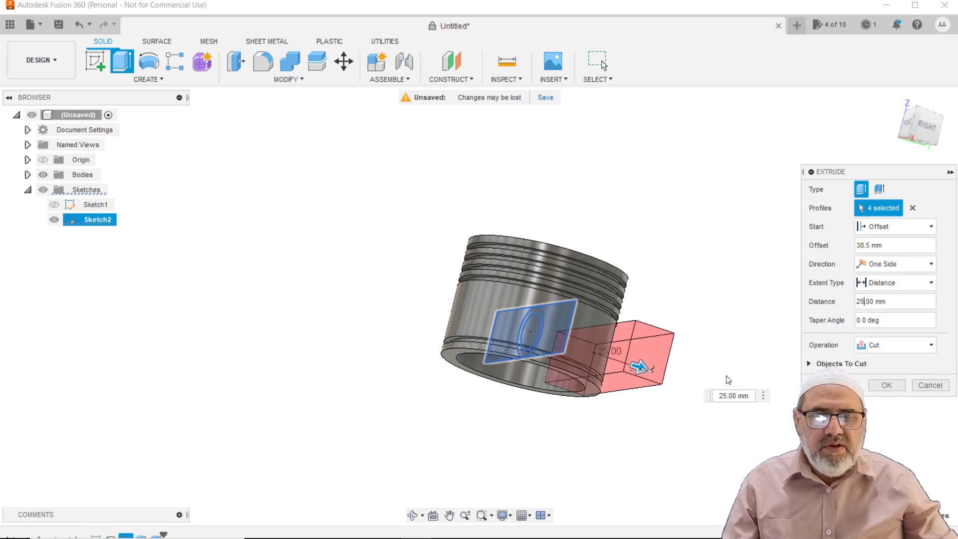
pyautogui.keyDown('shift'); pyautogui.moveTo(687, 331); pyautogui.dragTo(661, 296, button='middle'); pyautogui.keyUp('shift')
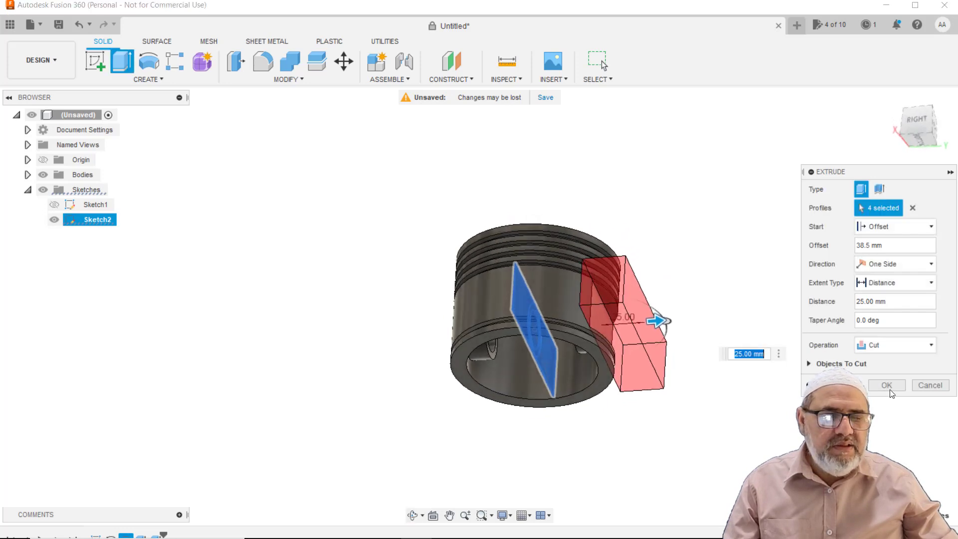
pyautogui.click(887, 385)
pyautogui.keyDown('shift'); pyautogui.moveTo(667, 363); pyautogui.dragTo(714, 382, button='middle'); pyautogui.keyUp('shift')
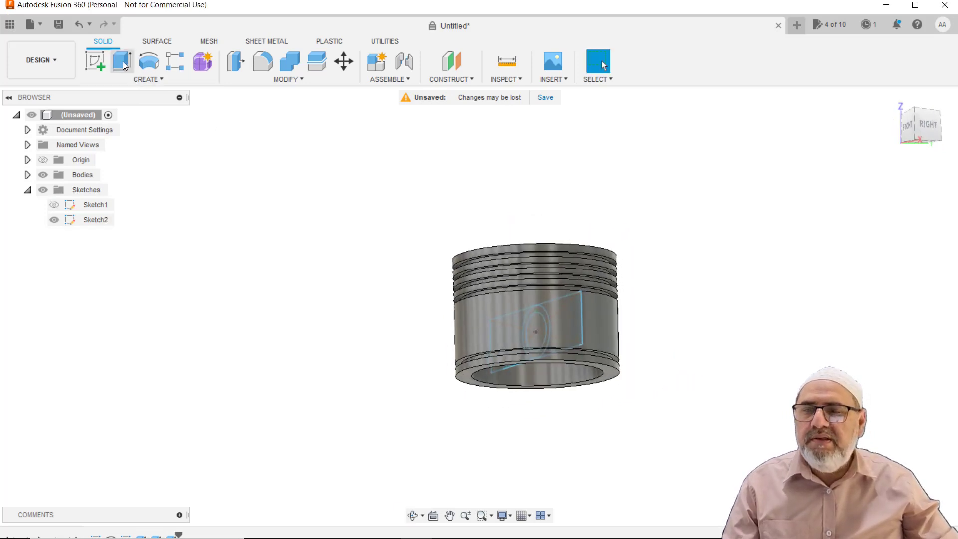
# Step: Start another Extrude with all four regions of Sketch2, both rectangle halves and both circle areas, as profiles
pyautogui.click(122, 61)
pyautogui.moveTo(369, 393); pyautogui.dragTo(366, 364, button='middle')
pyautogui.scroll(3, 598, 372)
pyautogui.moveTo(597, 371)
pyautogui.keyDown('shift'); pyautogui.mouseDown(button='middle')
pyautogui.moveTo(581, 364)
pyautogui.moveTo(589, 361)
pyautogui.mouseUp(button='middle'); pyautogui.keyUp('shift')
pyautogui.click(449, 311)
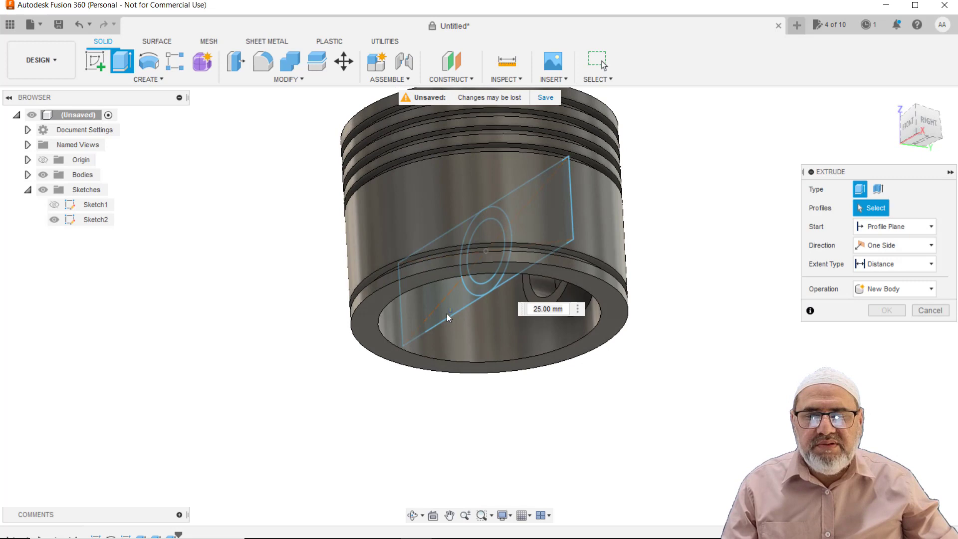
pyautogui.click(482, 288)
pyautogui.click(492, 268)
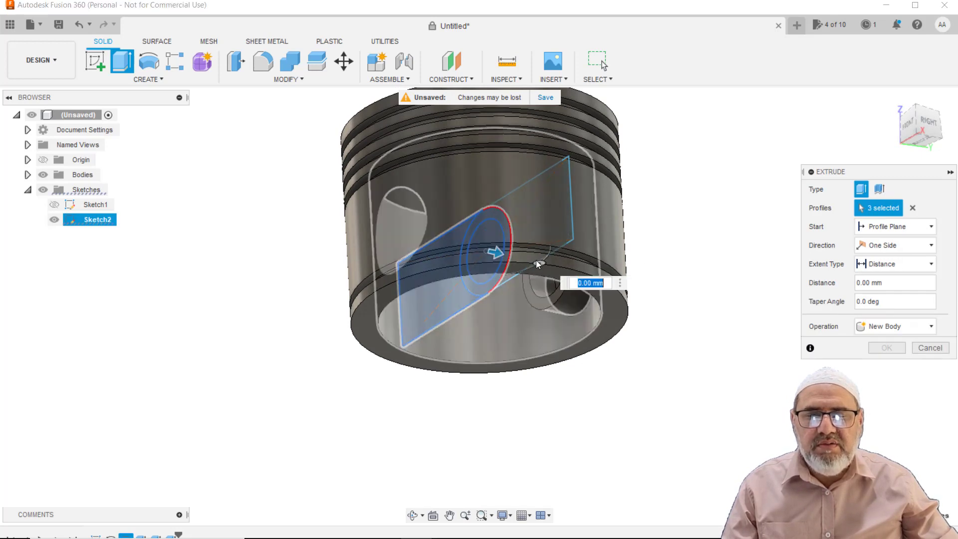
pyautogui.click(566, 237)
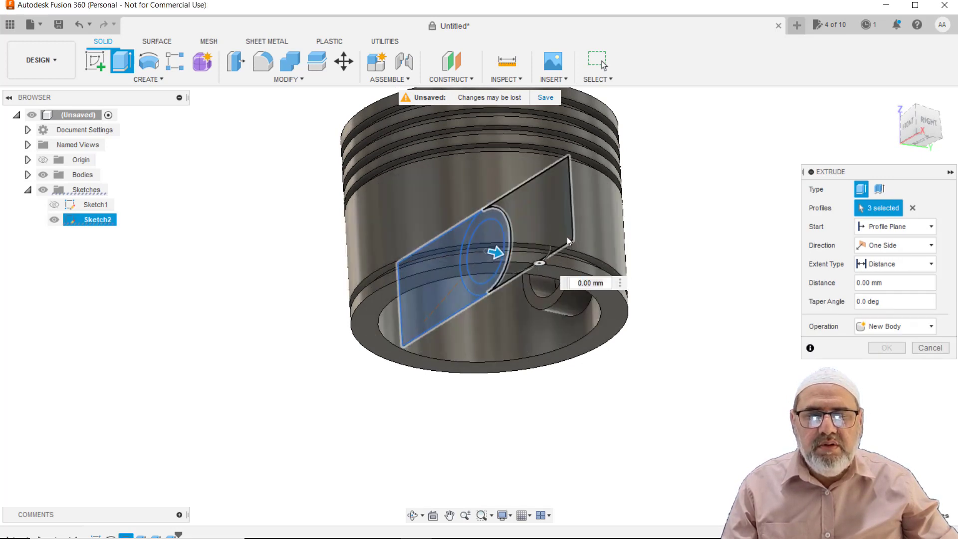
# Step: Cut the piston's opposite outer side with the full rectangle, extruded -25 mm from a -38.5 mm start offset
pyautogui.click(902, 227)
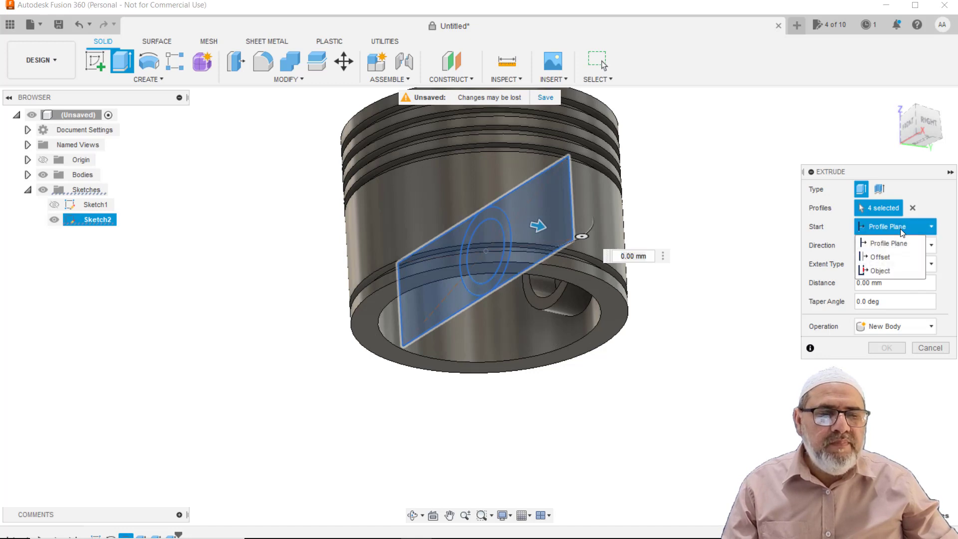
pyautogui.click(860, 256)
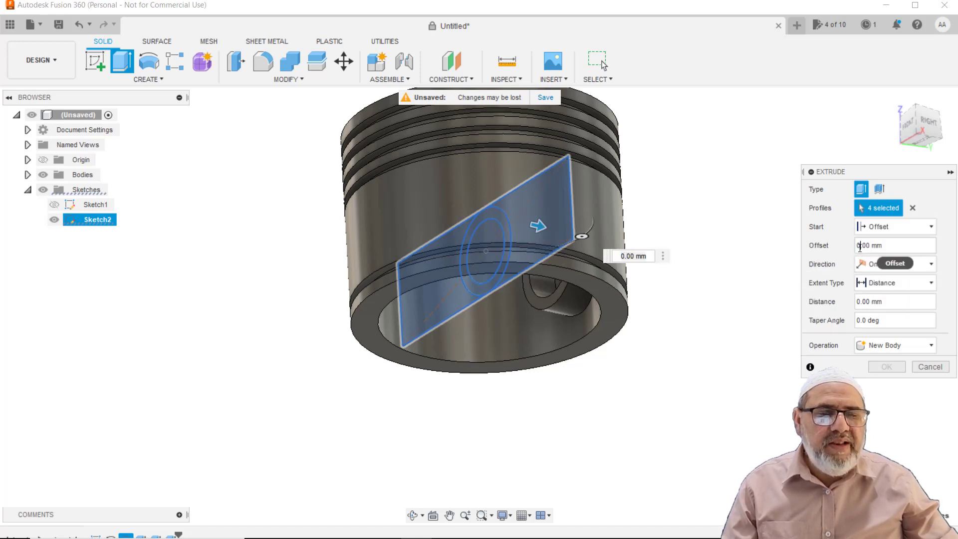
pyautogui.moveTo(858, 247); pyautogui.dragTo(838, 247)
pyautogui.write('-2')
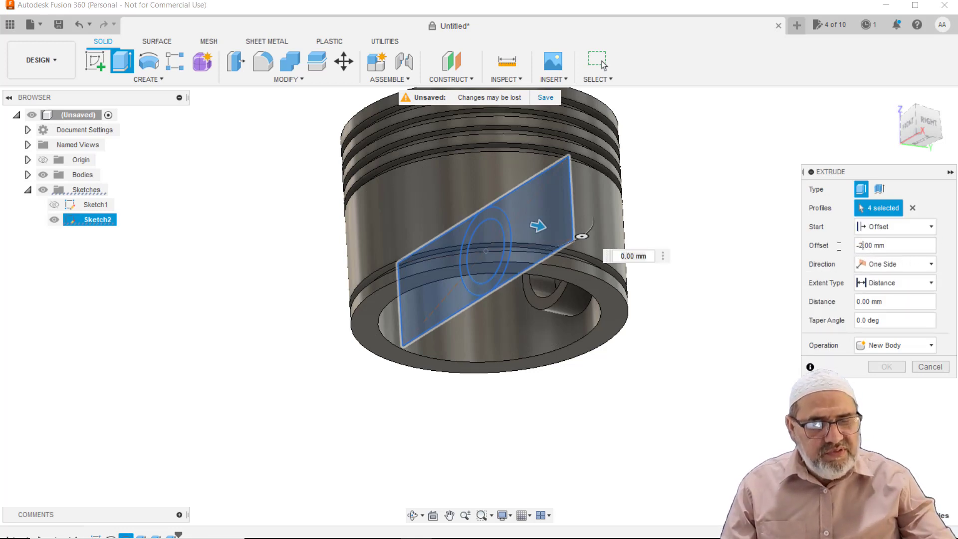
pyautogui.write('5')
pyautogui.press('BackSpace')
pyautogui.press('BackSpace')
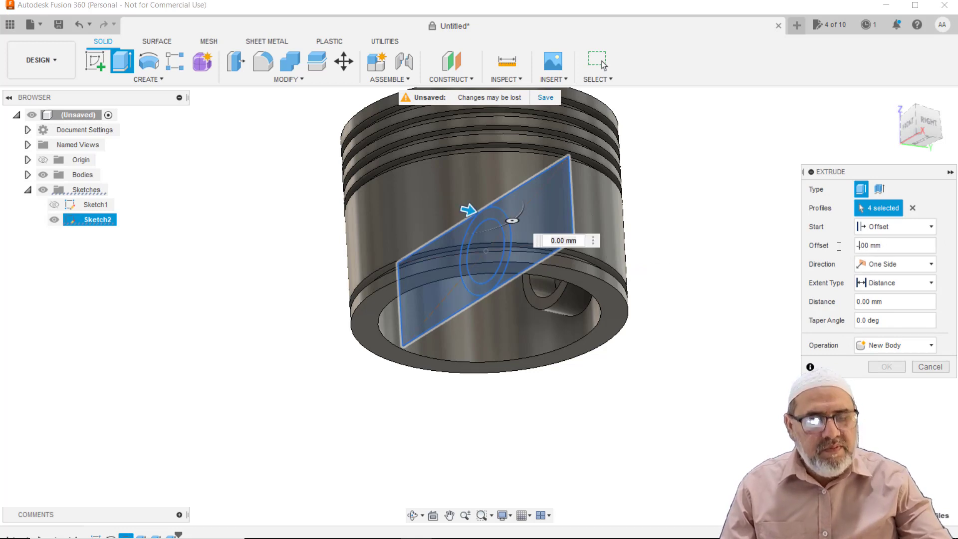
pyautogui.write('38.')
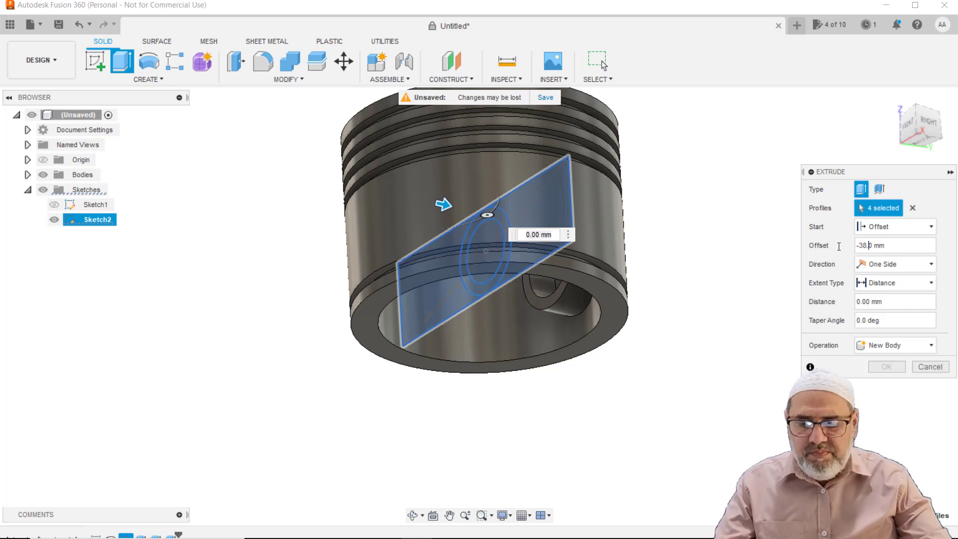
pyautogui.write('5')
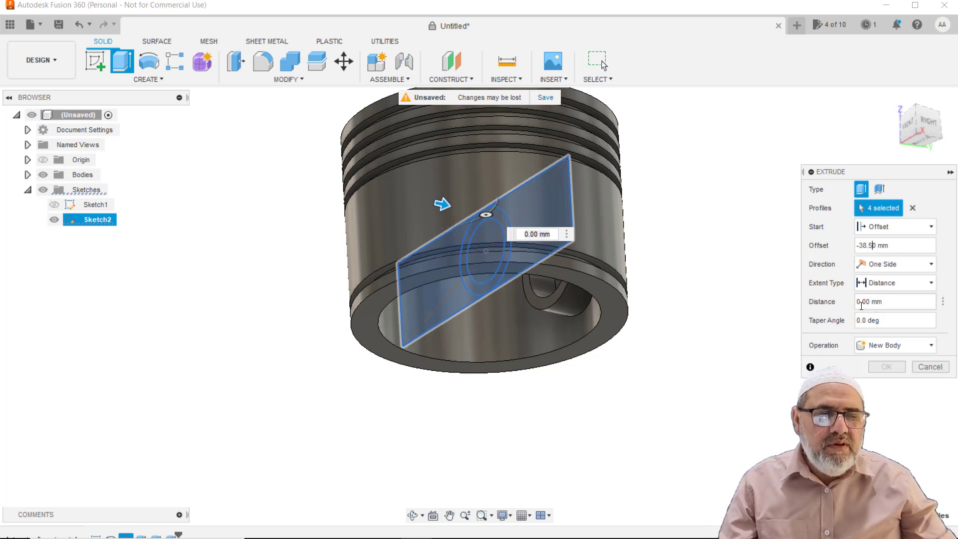
pyautogui.press('BackSpace')
pyautogui.write('-25')
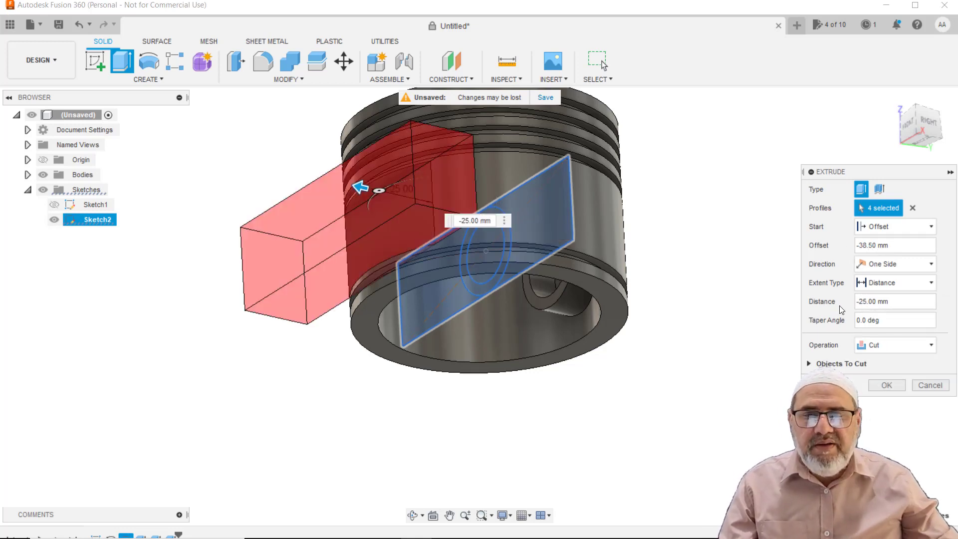
pyautogui.click(885, 385)
# Step: Set up a new Extrude with only the inner circle of Sketch2 as its profile
pyautogui.scroll(-3, 541, 399)
pyautogui.moveTo(478, 399); pyautogui.dragTo(445, 402, button='middle')
pyautogui.keyDown('shift'); pyautogui.moveTo(605, 337); pyautogui.dragTo(616, 314, button='middle'); pyautogui.keyUp('shift')
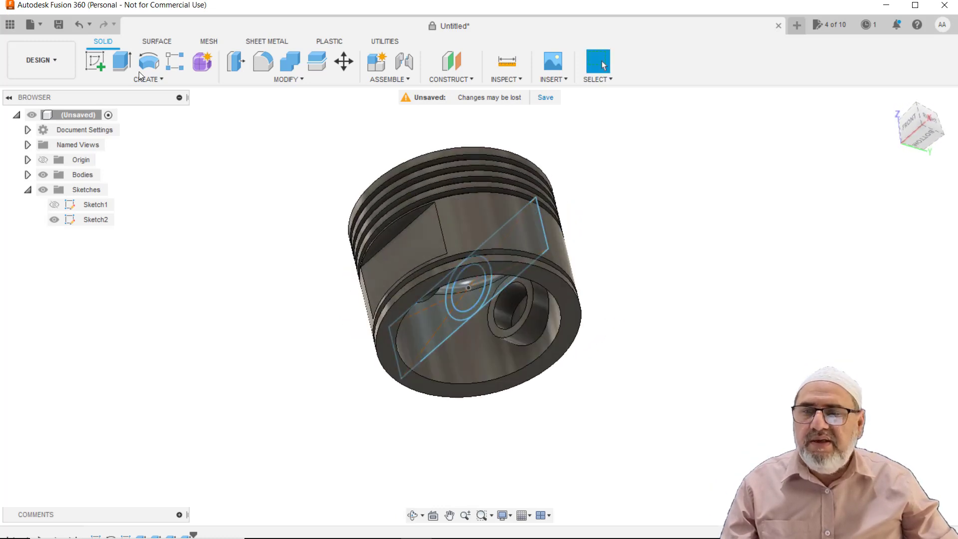
pyautogui.click(122, 62)
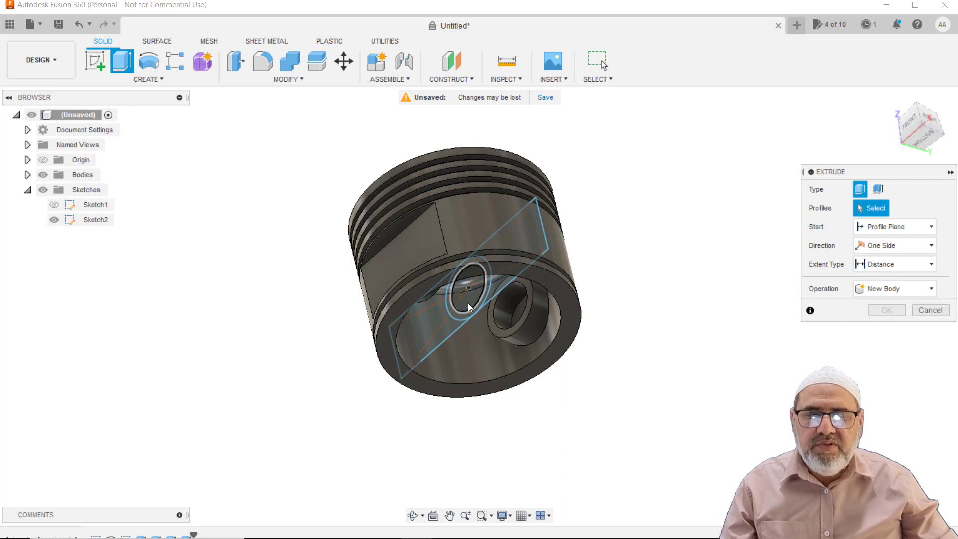
pyautogui.click(468, 303)
pyautogui.moveTo(620, 354)
pyautogui.mouseDown(button='middle')
pyautogui.moveTo(622, 366)
pyautogui.moveTo(616, 340)
pyautogui.moveTo(637, 354)
pyautogui.moveTo(584, 376)
pyautogui.moveTo(646, 342)
pyautogui.mouseUp(button='middle')
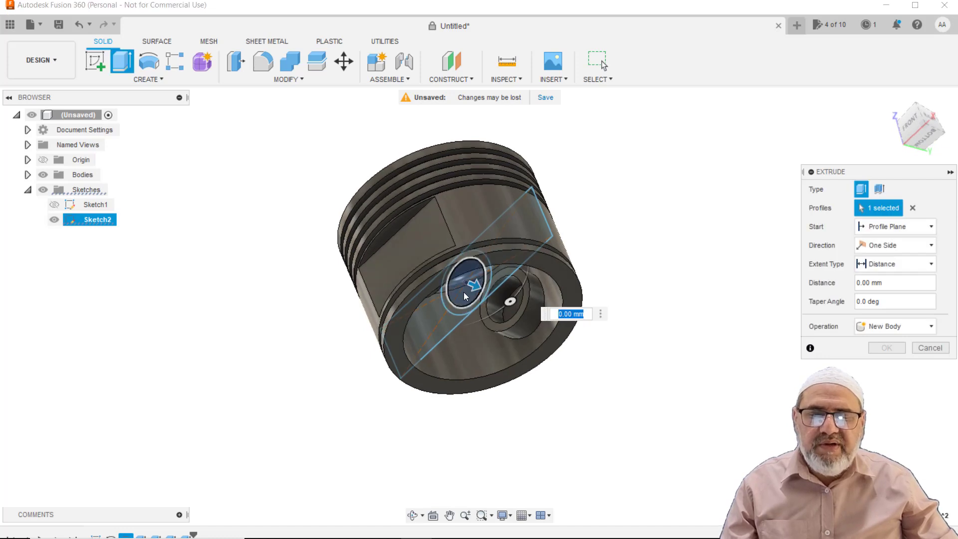
pyautogui.moveTo(642, 315); pyautogui.dragTo(628, 327, button='middle')
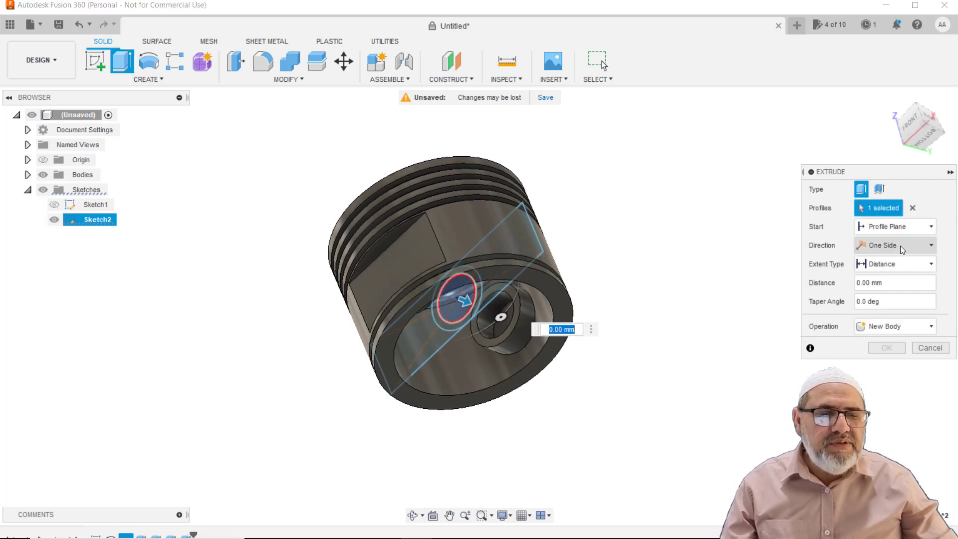
# Step: Cut the wrist-pin hole through both bosses with a symmetric 100 mm extrusion starting from the profile plane
pyautogui.click(898, 229)
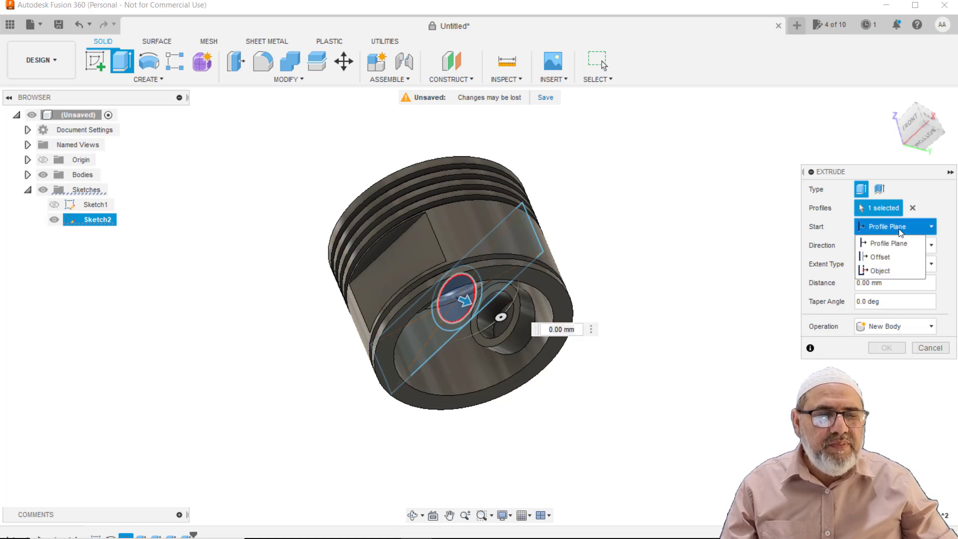
pyautogui.click(897, 242)
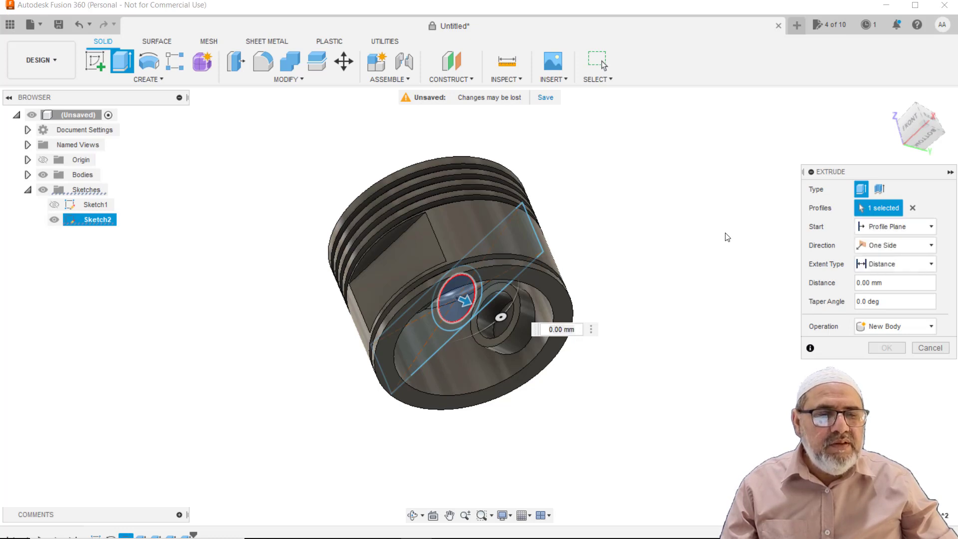
pyautogui.click(881, 245)
pyautogui.click(877, 293)
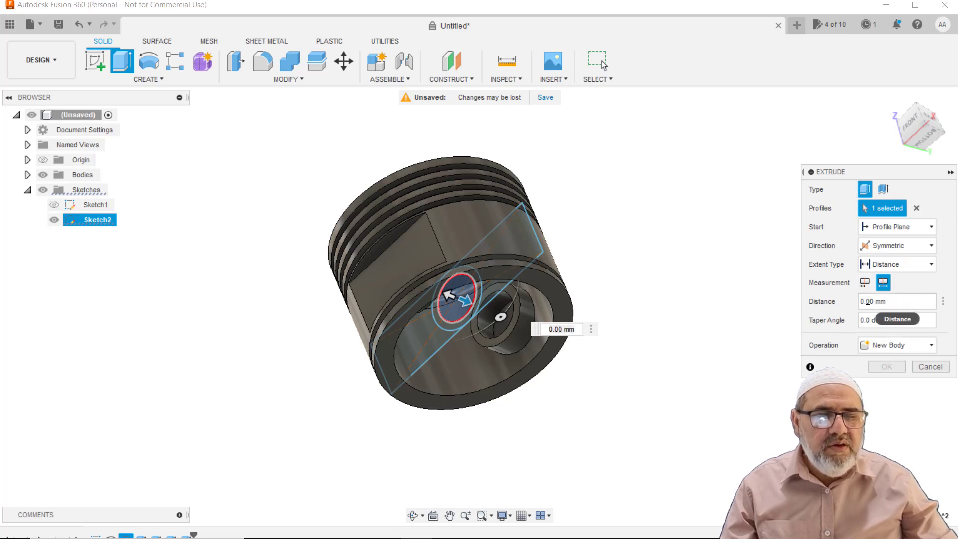
pyautogui.write('100')
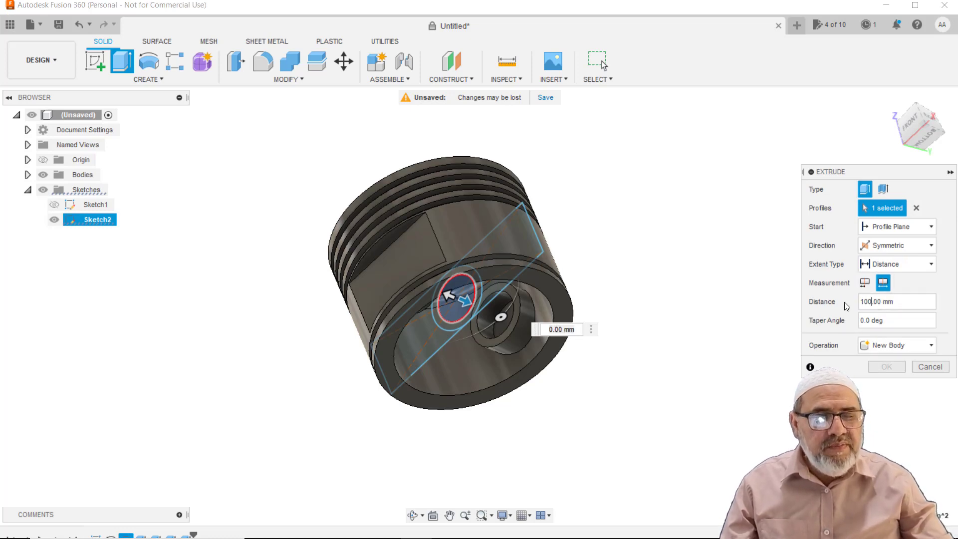
pyautogui.press('Return')
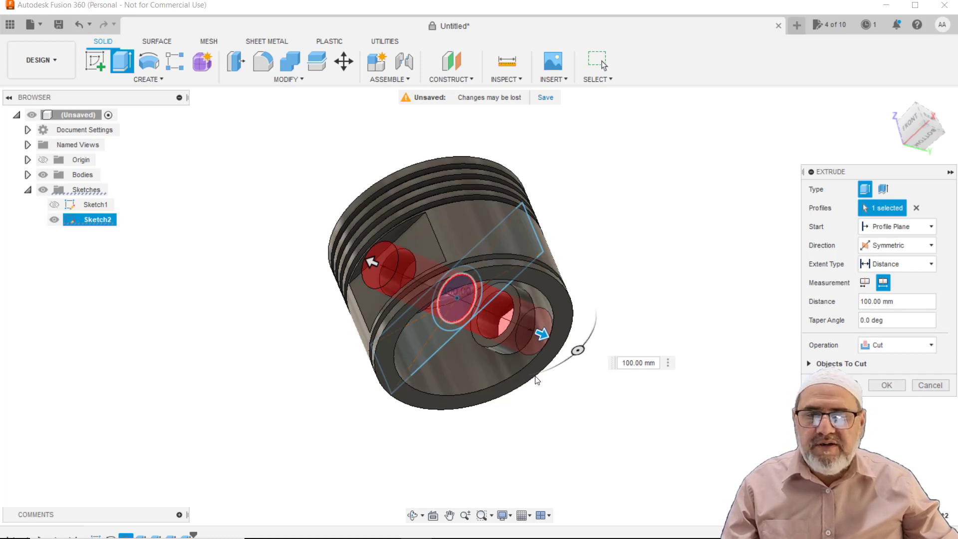
pyautogui.keyDown('shift'); pyautogui.moveTo(644, 387); pyautogui.dragTo(709, 402, button='middle'); pyautogui.keyUp('shift')
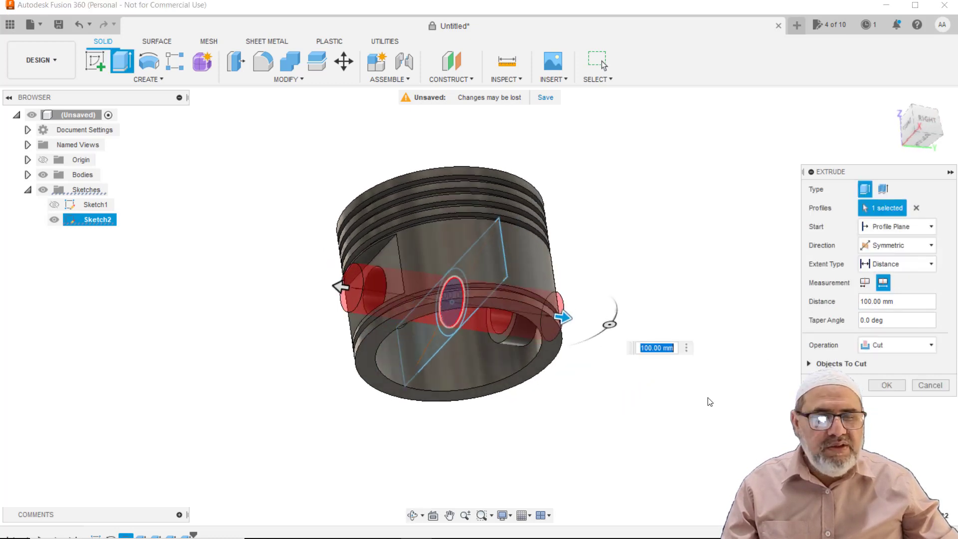
pyautogui.click(886, 385)
# Step: Hide Sketch2 and inspect the piston's side cuts and pin hole in the right, back and front views
pyautogui.scroll(-4, 659, 396)
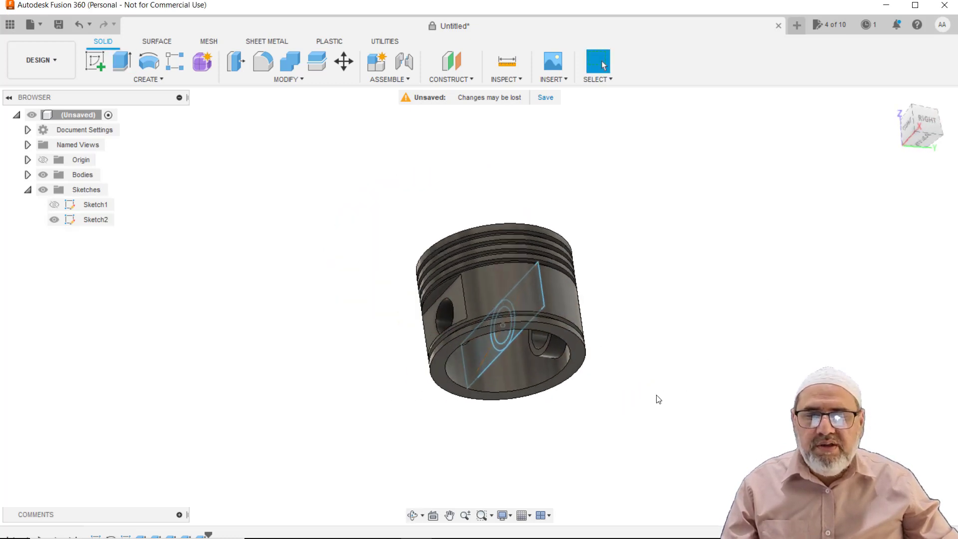
pyautogui.click(54, 219)
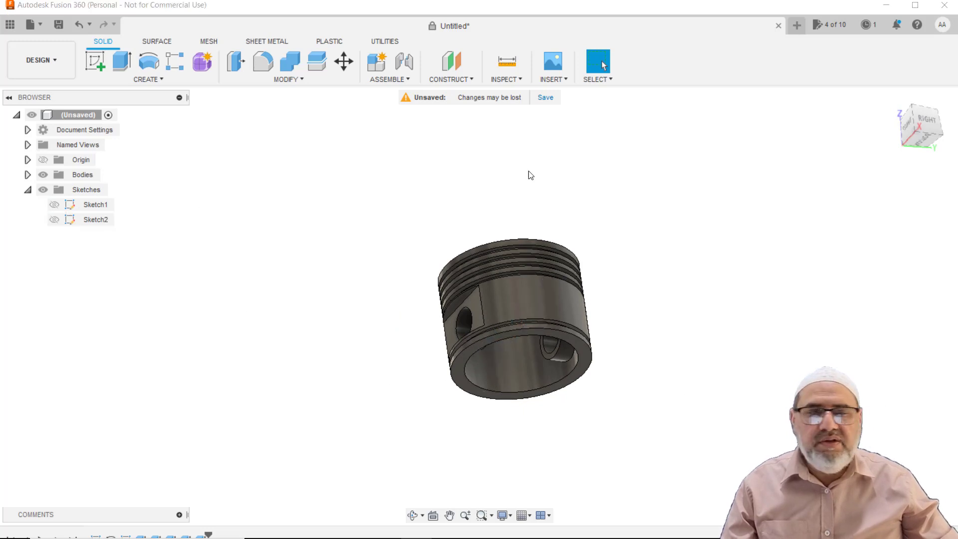
pyautogui.click(930, 124)
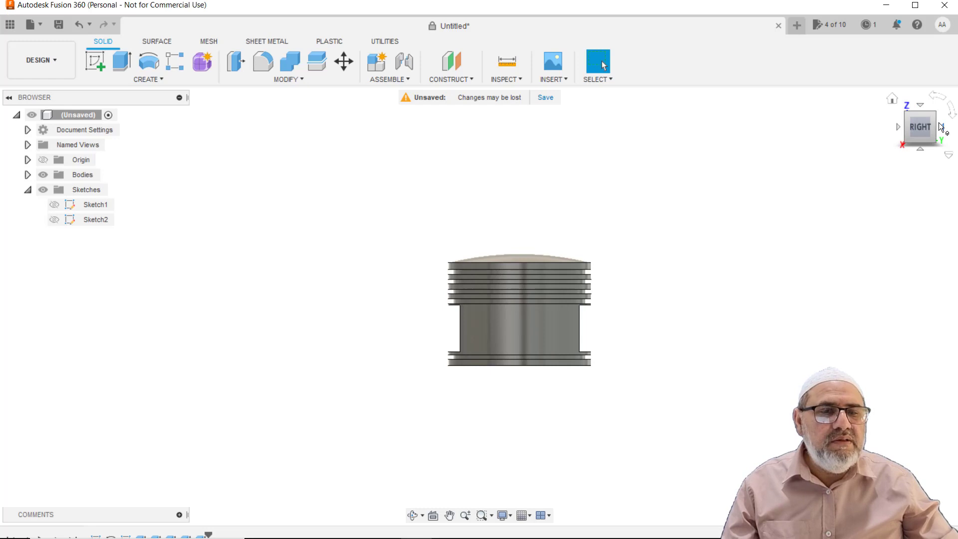
pyautogui.click(942, 127)
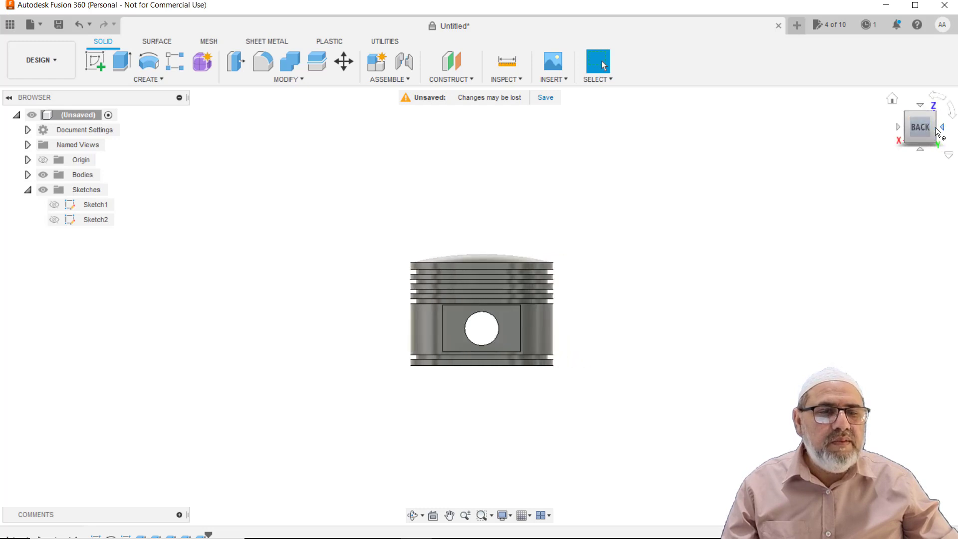
pyautogui.click(898, 128)
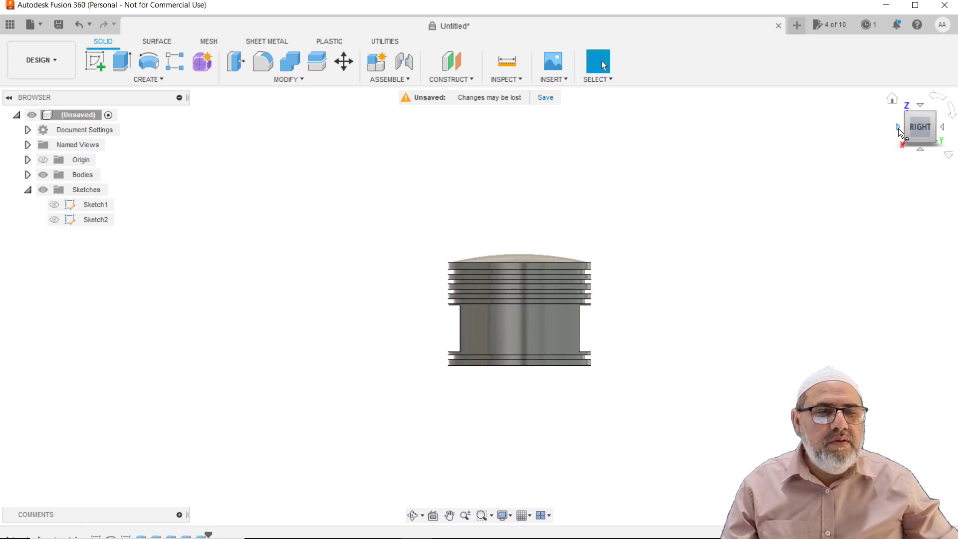
pyautogui.click(898, 128)
pyautogui.scroll(5, 606, 285)
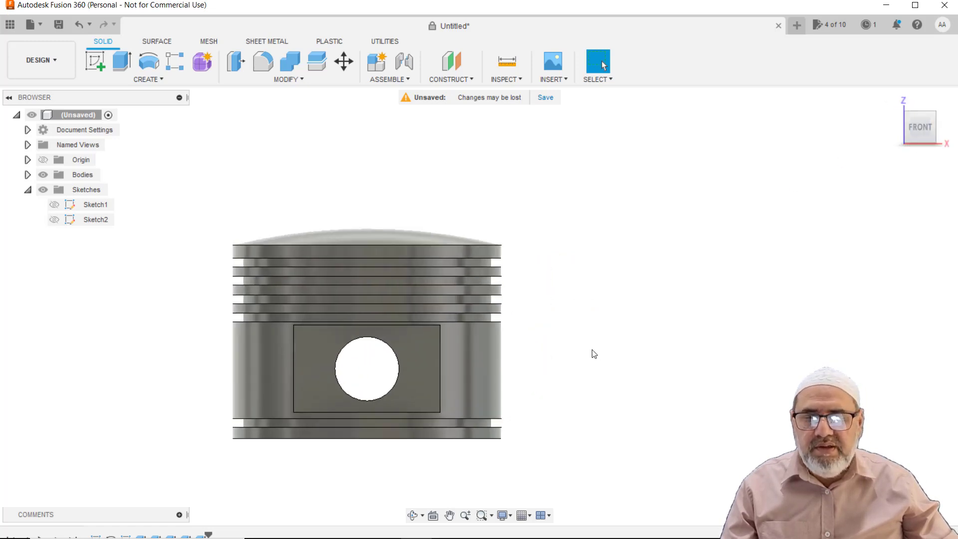
pyautogui.moveTo(593, 354); pyautogui.dragTo(630, 316, button='middle')
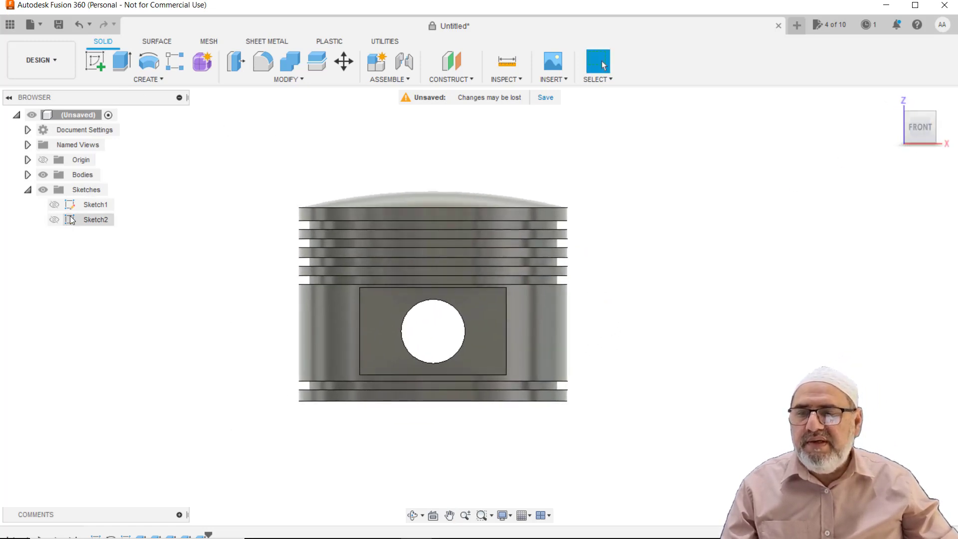
# Step: Start a Chamfer and select the outer circular edges of the wrist-pin hole on both flat sides
pyautogui.moveTo(684, 278)
pyautogui.keyDown('shift'); pyautogui.mouseDown(button='middle')
pyautogui.moveTo(699, 298)
pyautogui.moveTo(675, 297)
pyautogui.moveTo(671, 308)
pyautogui.moveTo(420, 117)
pyautogui.mouseUp(button='middle'); pyautogui.keyUp('shift')
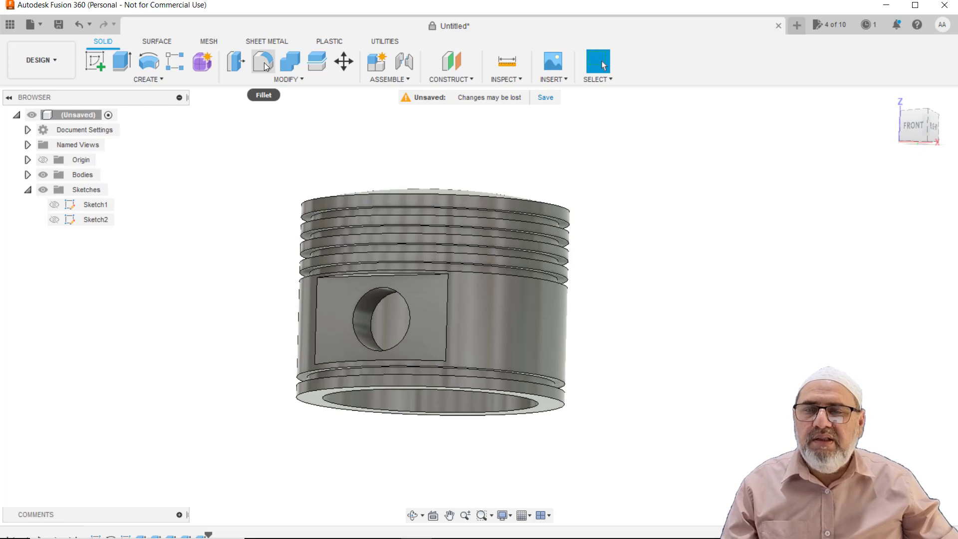
pyautogui.click(273, 82)
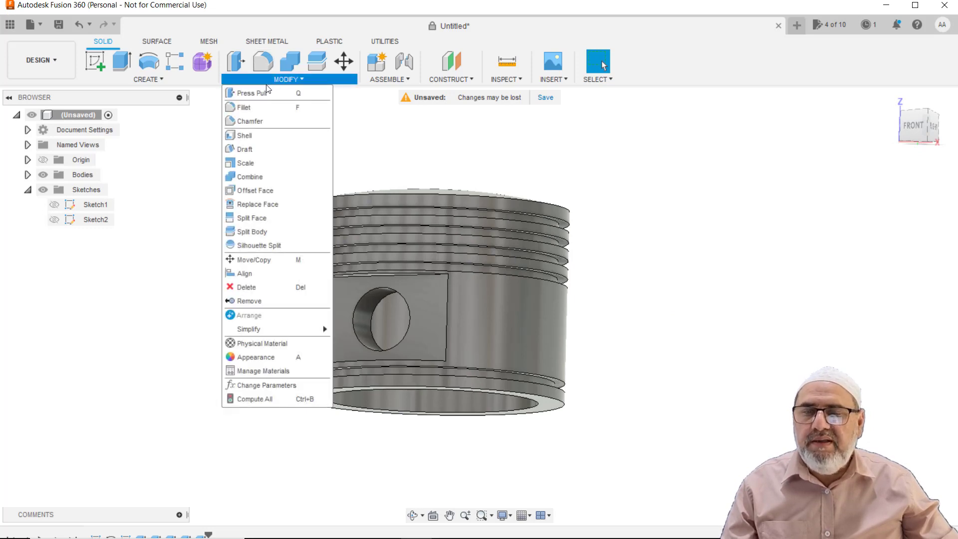
pyautogui.click(255, 121)
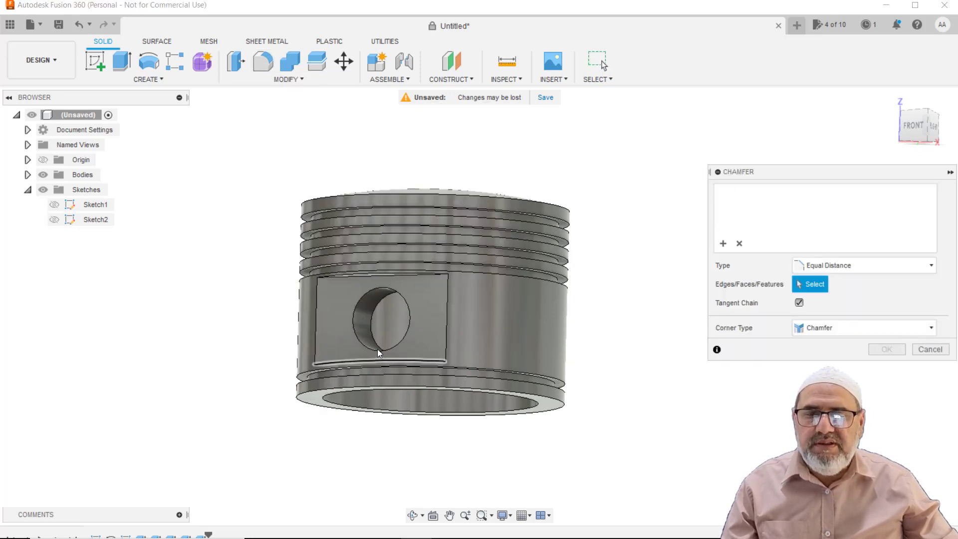
pyautogui.click(354, 328)
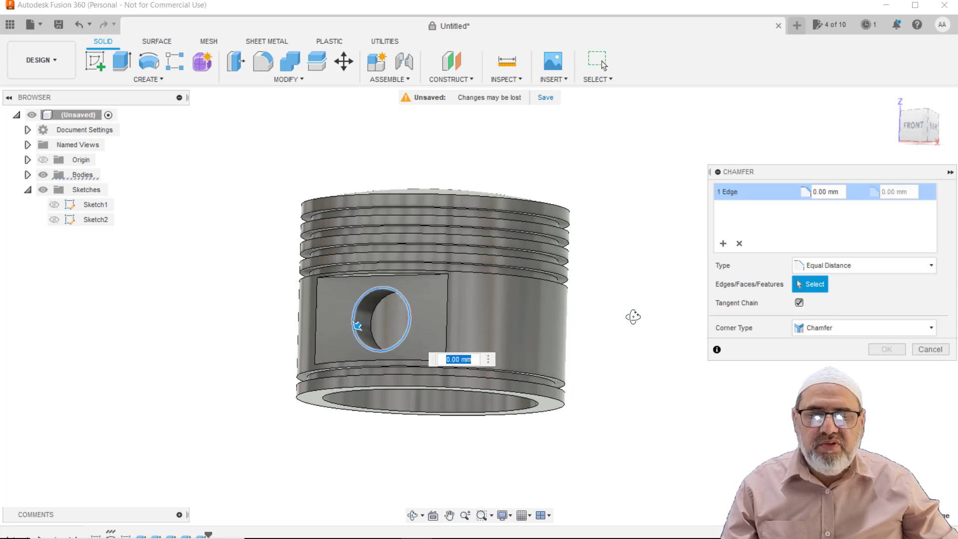
pyautogui.keyDown('shift'); pyautogui.moveTo(633, 316); pyautogui.dragTo(531, 300, button='middle'); pyautogui.keyUp('shift')
pyautogui.click(538, 322)
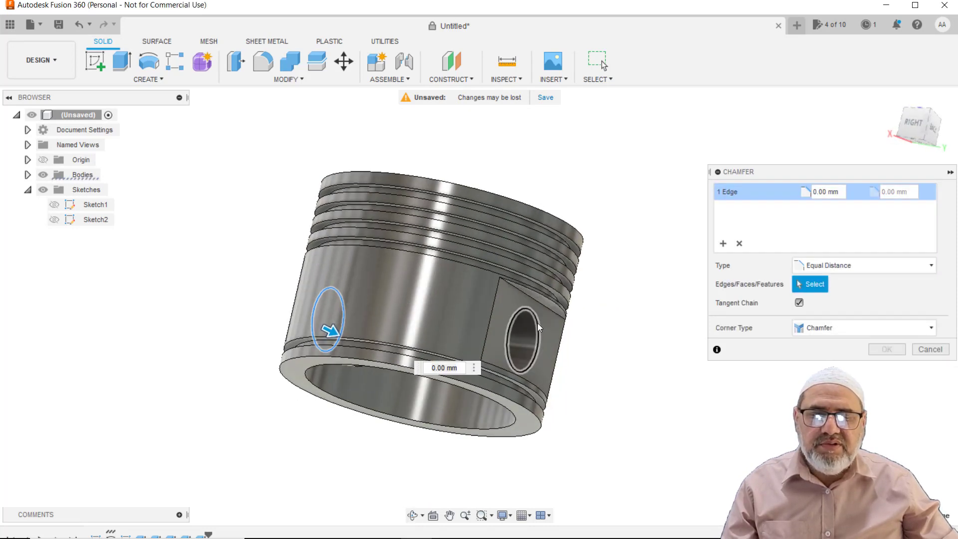
# Step: Apply a Distance and Angle chamfer of 2 mm at 45 deg to the two selected pin-hole edges
pyautogui.click(839, 330)
pyautogui.click(836, 330)
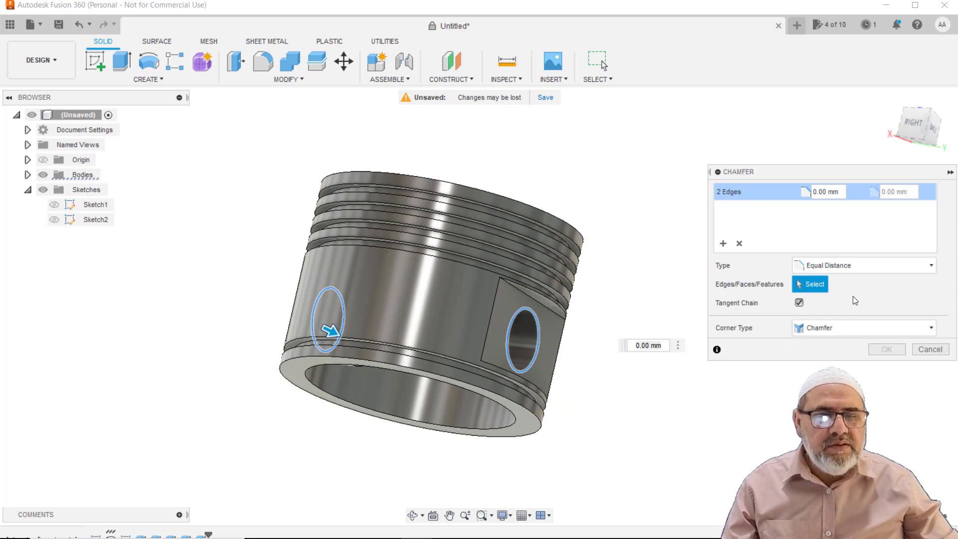
pyautogui.click(930, 266)
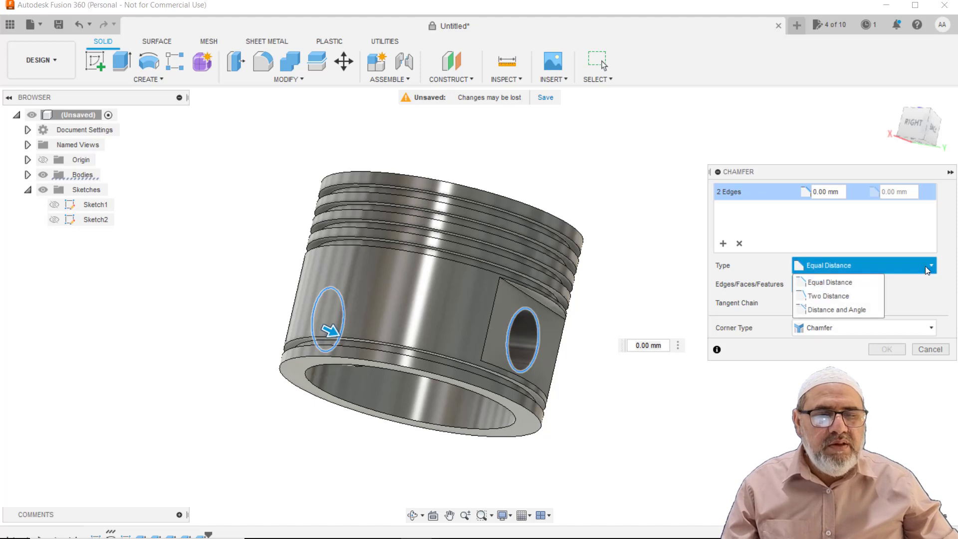
pyautogui.click(830, 312)
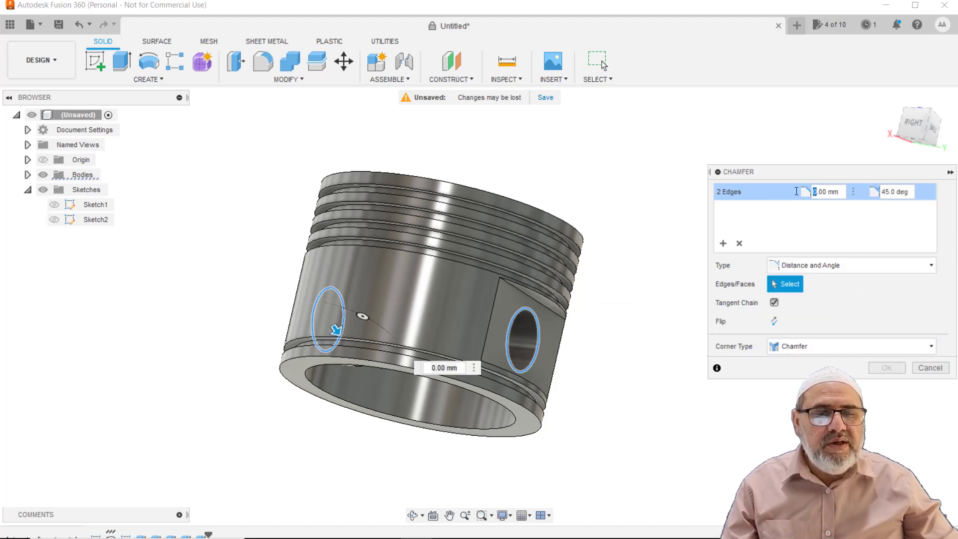
pyautogui.write('2')
pyautogui.press('Tab')
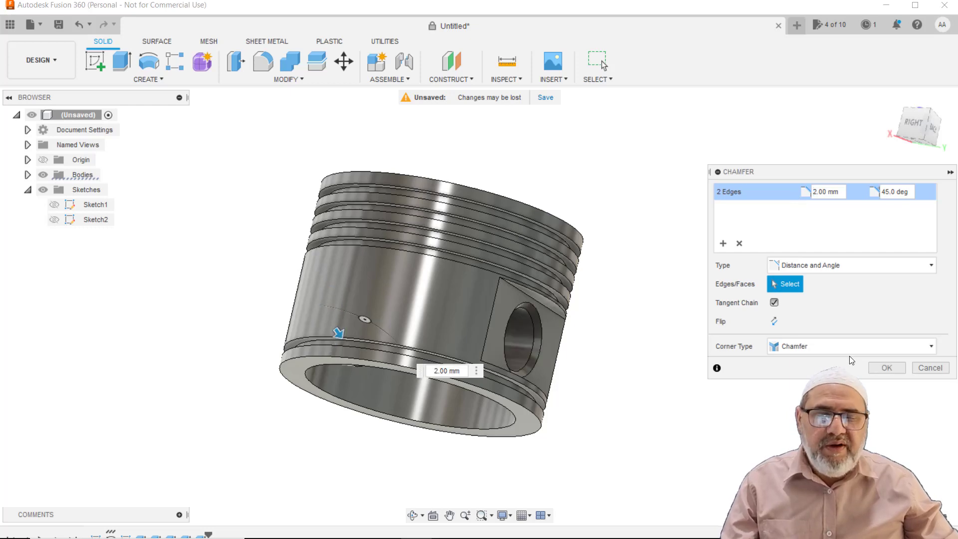
pyautogui.click(887, 368)
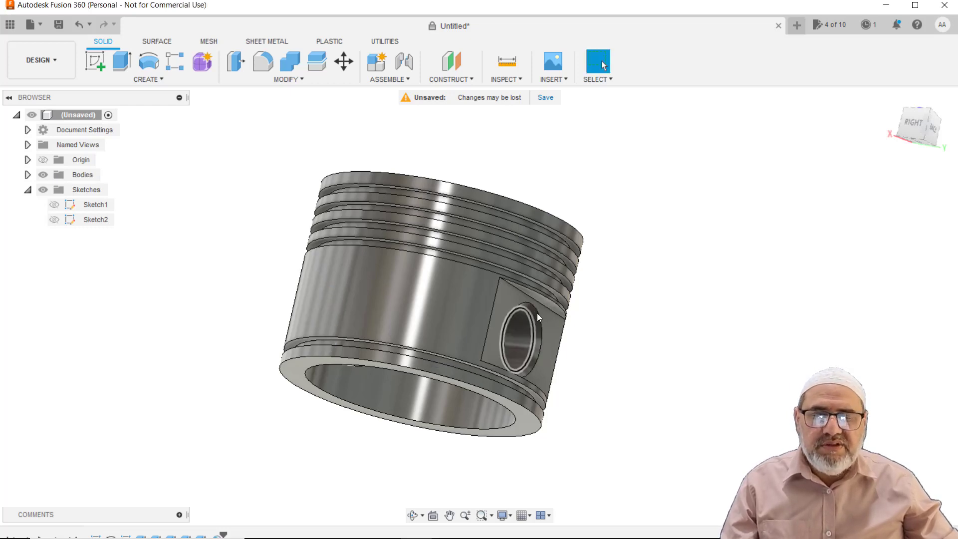
# Step: Show Sketch2 and start a new sketch on the front XZ origin plane
pyautogui.keyDown('shift'); pyautogui.moveTo(278, 342); pyautogui.dragTo(328, 358, button='middle'); pyautogui.keyUp('shift')
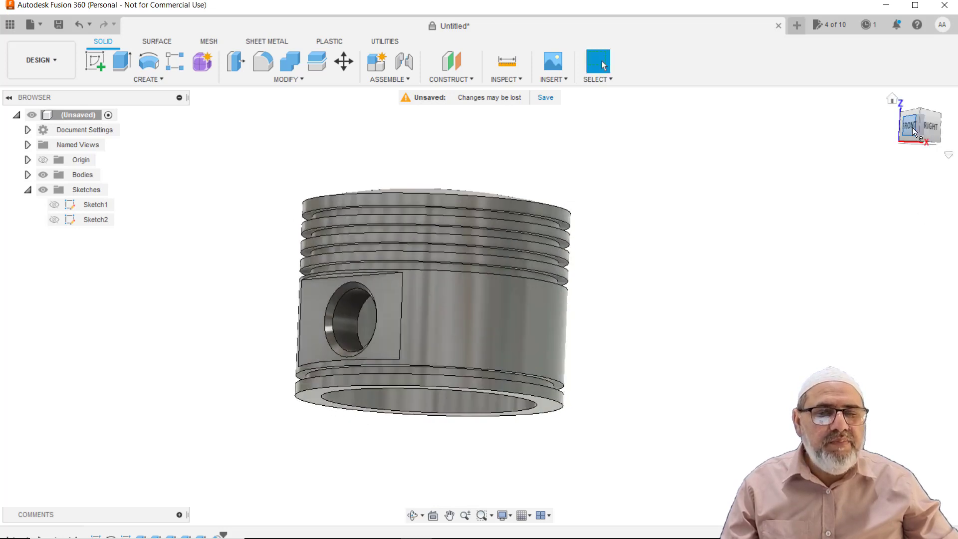
pyautogui.click(53, 219)
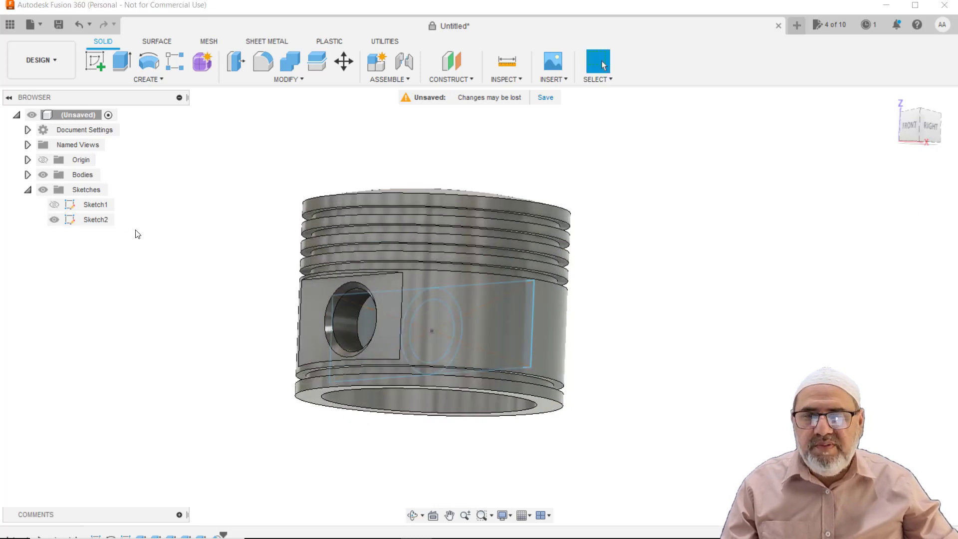
pyautogui.click(910, 124)
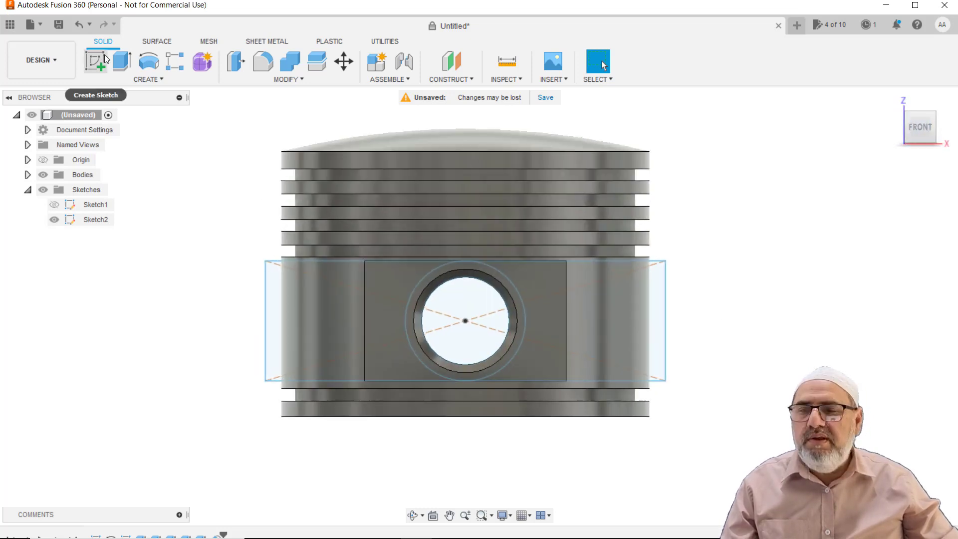
pyautogui.click(94, 60)
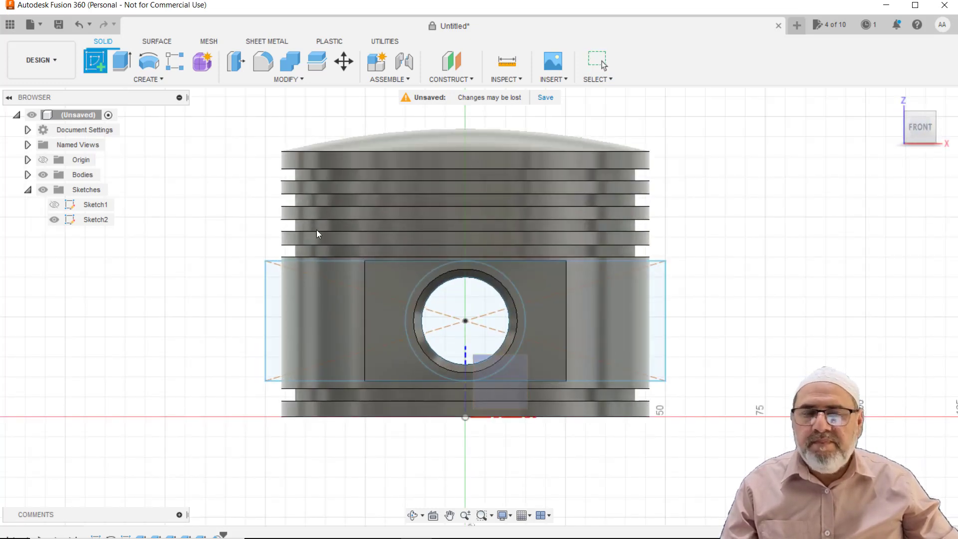
pyautogui.click(508, 397)
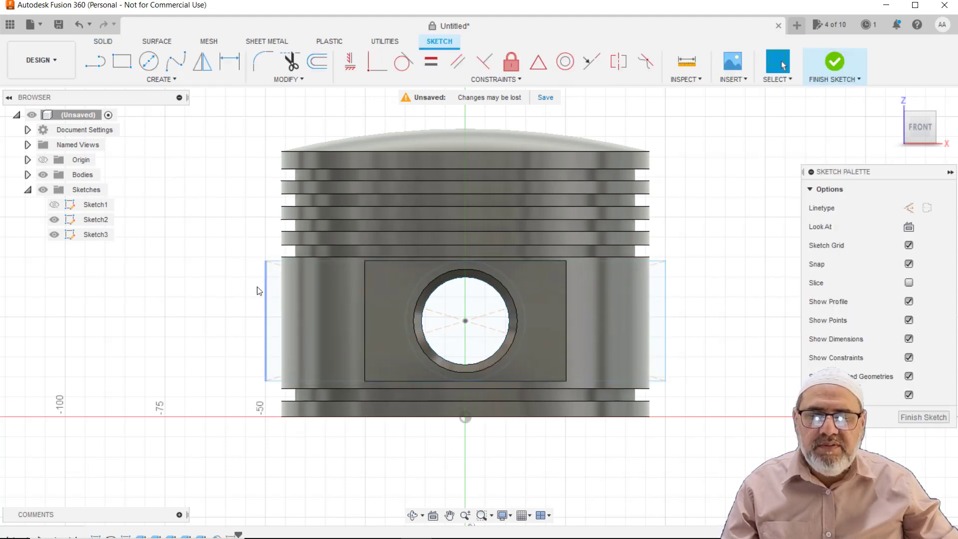
# Step: Draw two concentric circles of 22 mm and 11 mm diameter centred on the wrist-pin hole
pyautogui.click(148, 61)
pyautogui.scroll(1, 486, 327)
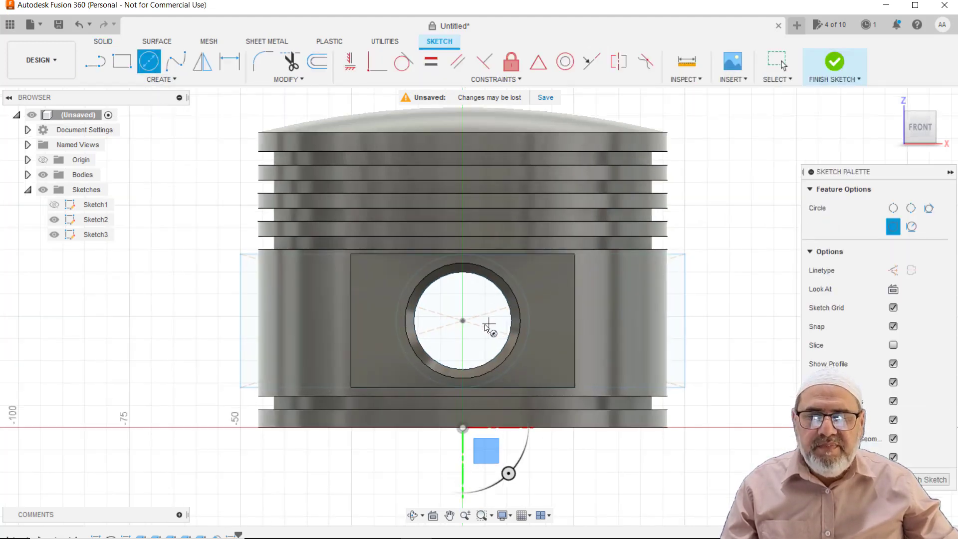
pyautogui.click(463, 321)
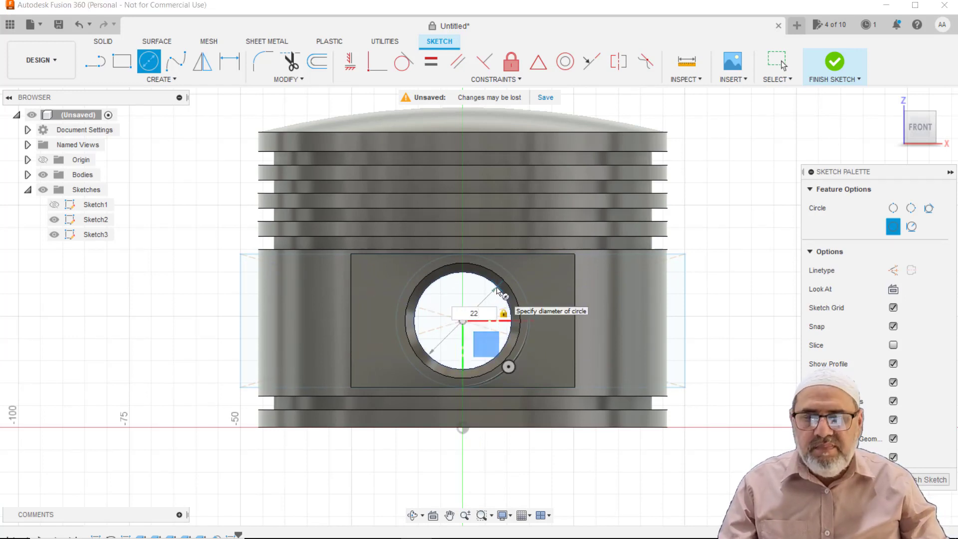
pyautogui.press('Return')
pyautogui.press('Escape')
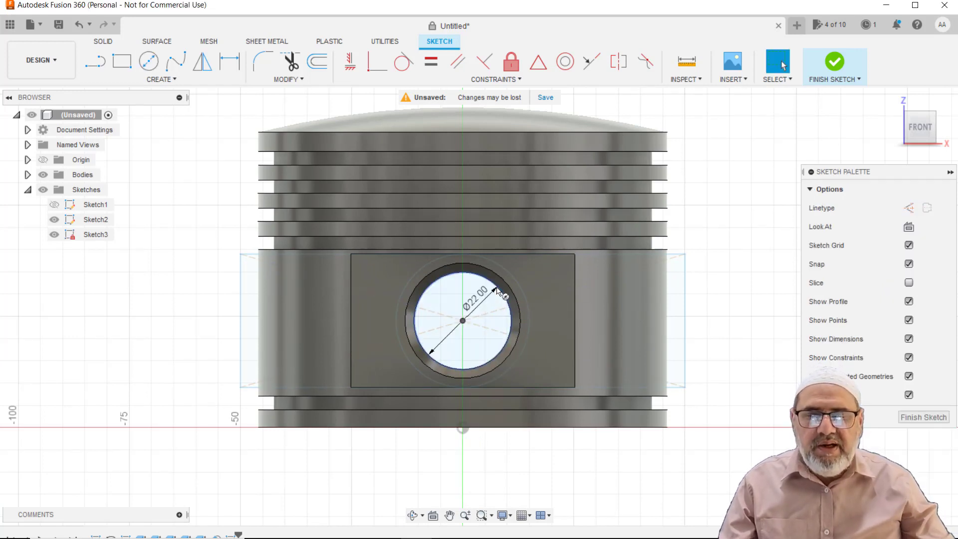
pyautogui.click(148, 61)
pyautogui.click(463, 322)
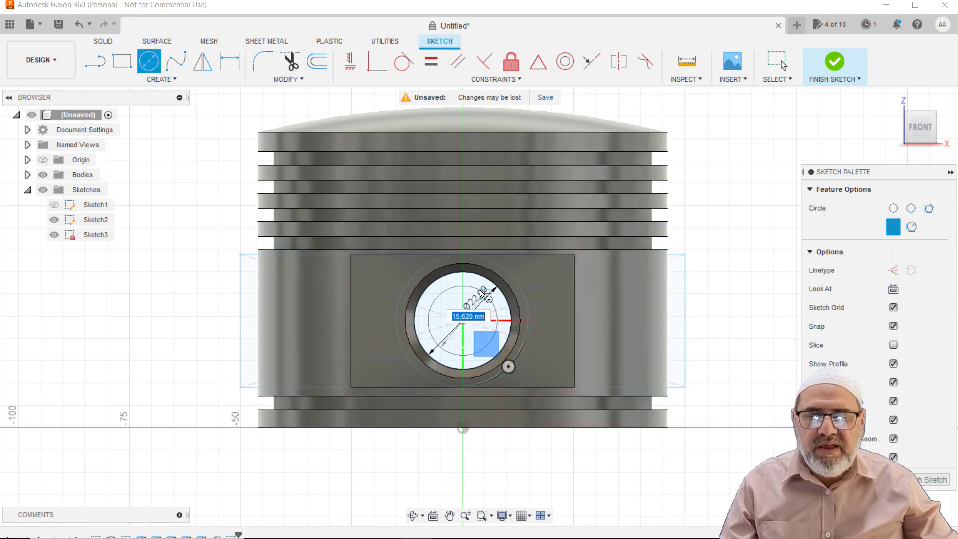
pyautogui.press('Return')
pyautogui.press('Escape')
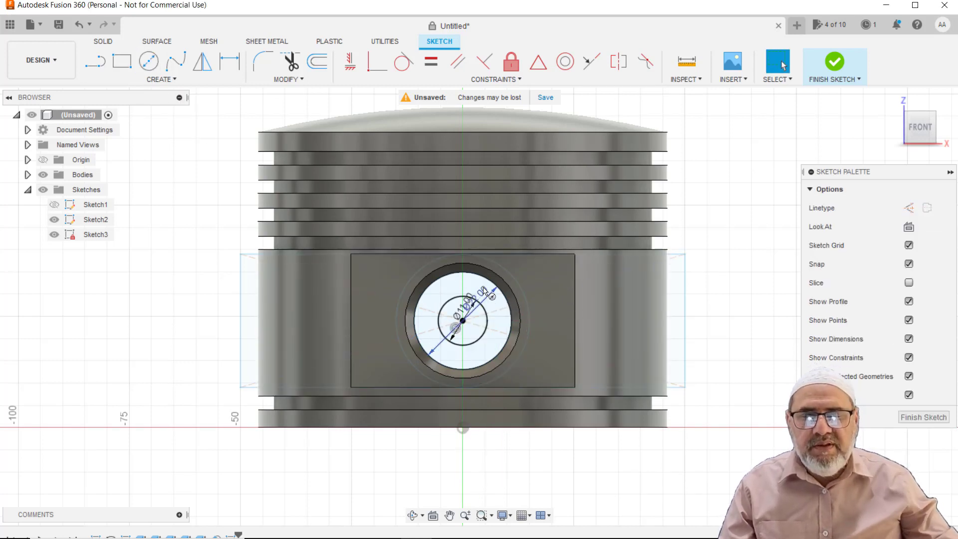
# Step: Hide Sketch2 and finish the sketch containing the two pin circles
pyautogui.click(55, 220)
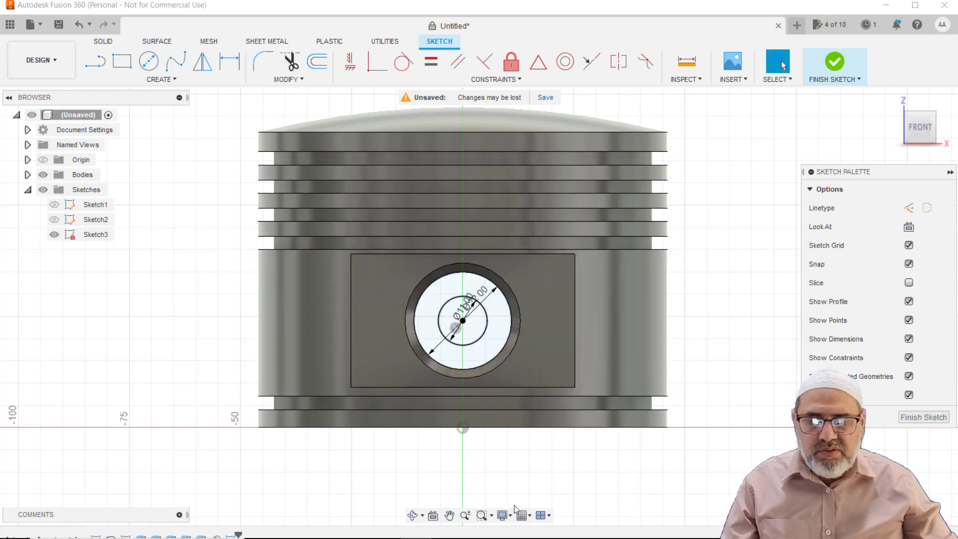
pyautogui.keyDown('shift'); pyautogui.moveTo(549, 466); pyautogui.dragTo(534, 418, button='middle'); pyautogui.keyUp('shift')
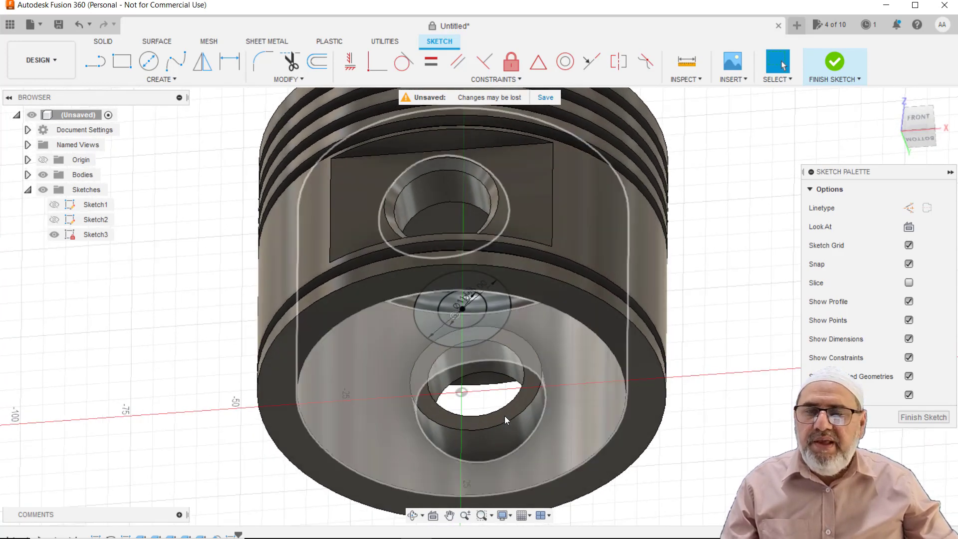
pyautogui.click(911, 418)
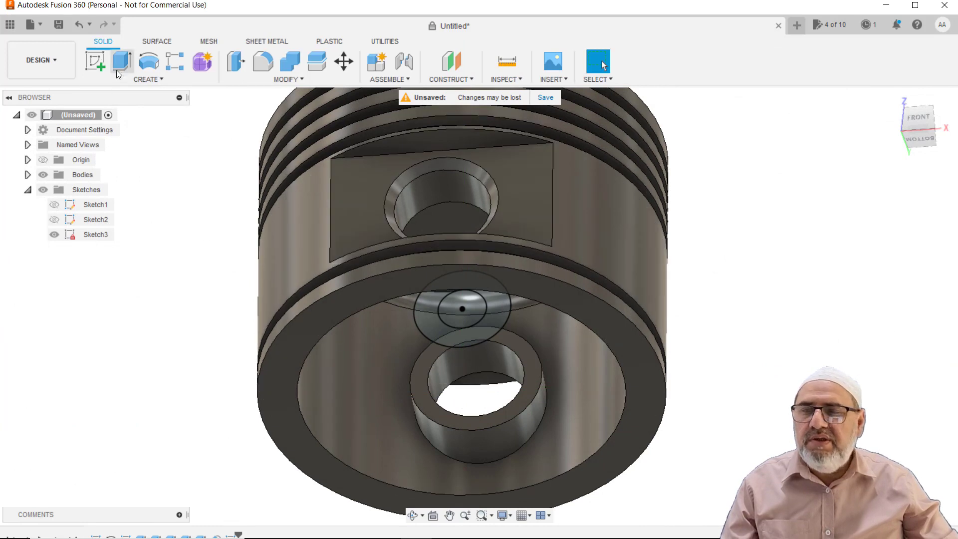
# Step: Extrude the ring between the two circles symmetrically with a distance of 80 mm as a new body for the wrist pin
pyautogui.click(123, 62)
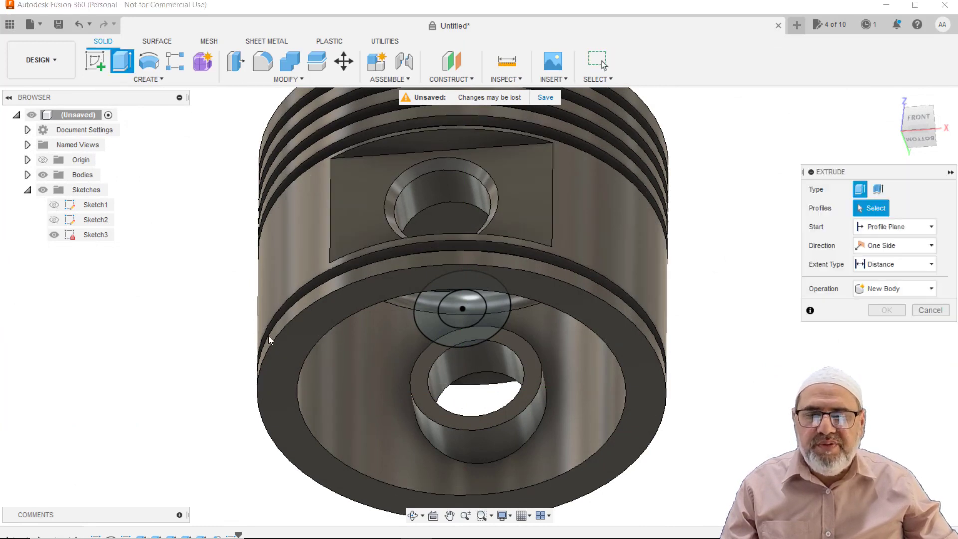
pyautogui.click(452, 338)
pyautogui.scroll(-2, 713, 363)
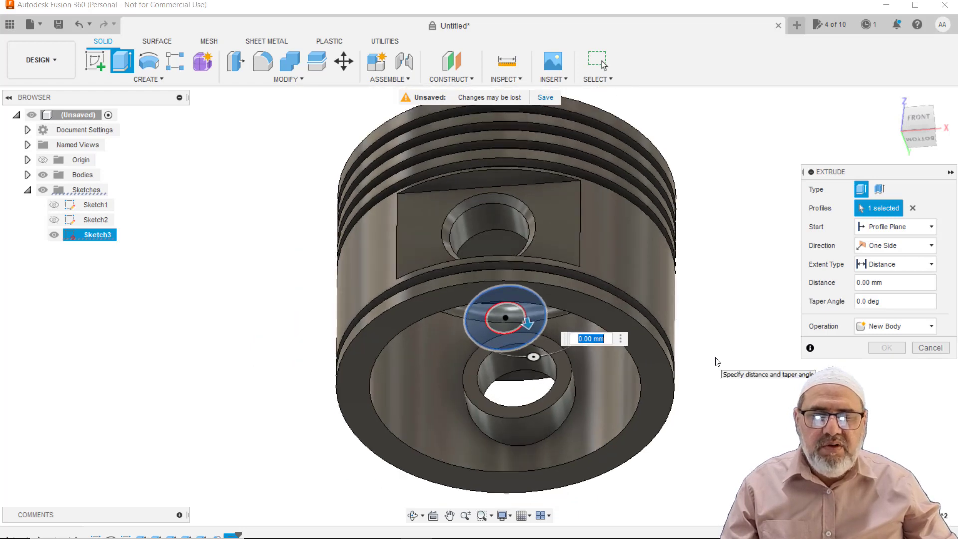
pyautogui.keyDown('shift'); pyautogui.moveTo(706, 343); pyautogui.dragTo(686, 376, button='middle'); pyautogui.keyUp('shift')
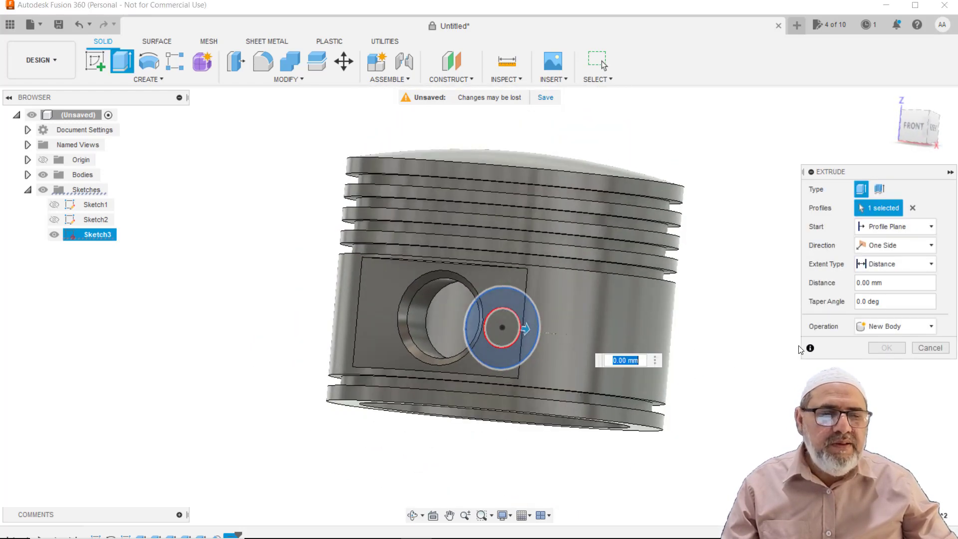
pyautogui.click(893, 246)
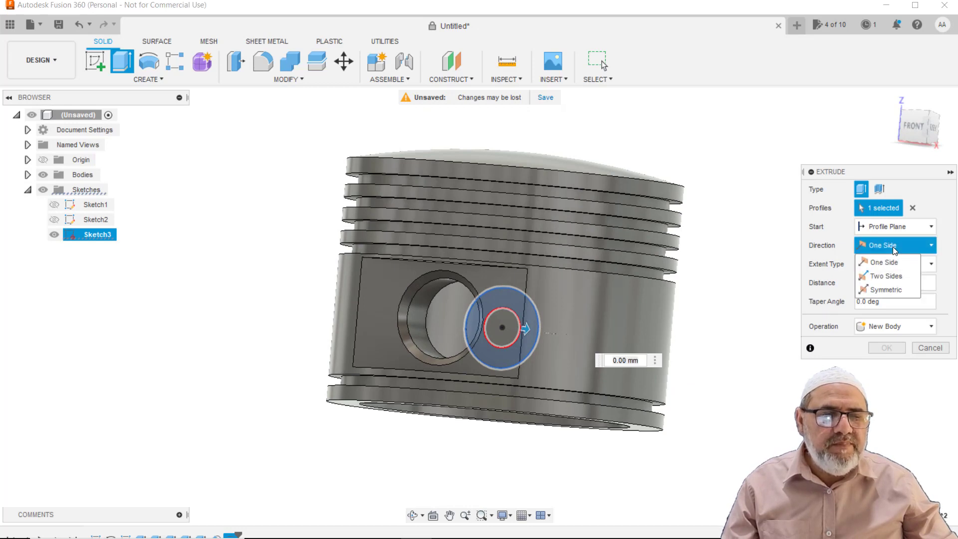
pyautogui.click(873, 292)
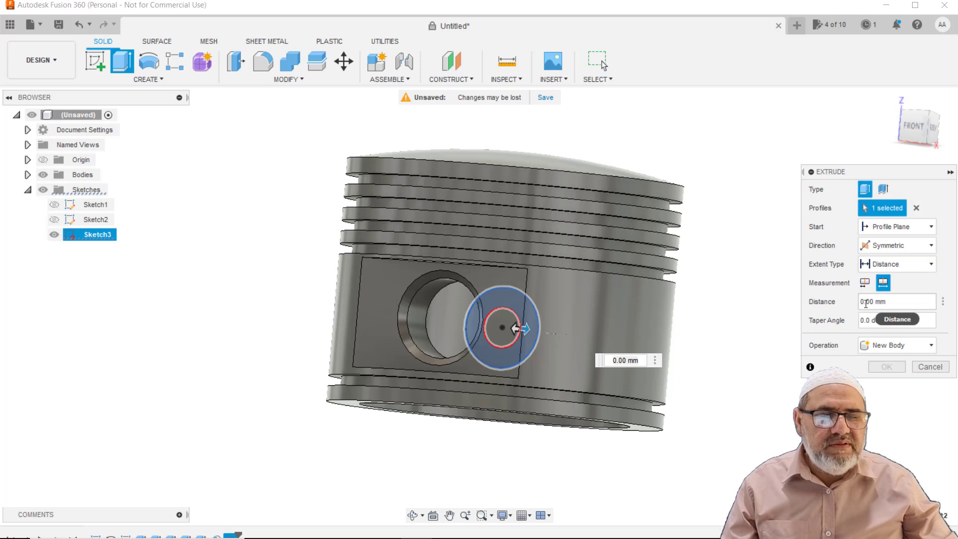
pyautogui.write('80')
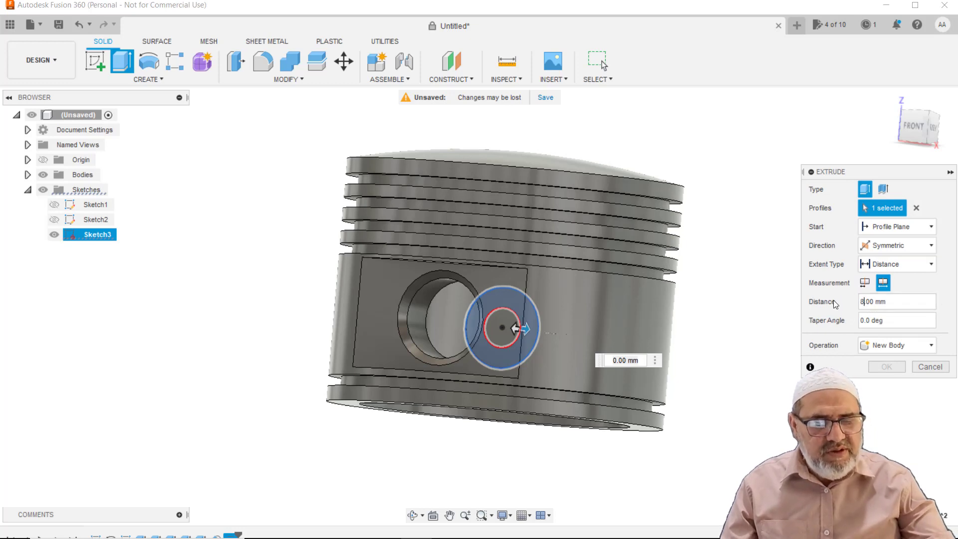
pyautogui.press('Return')
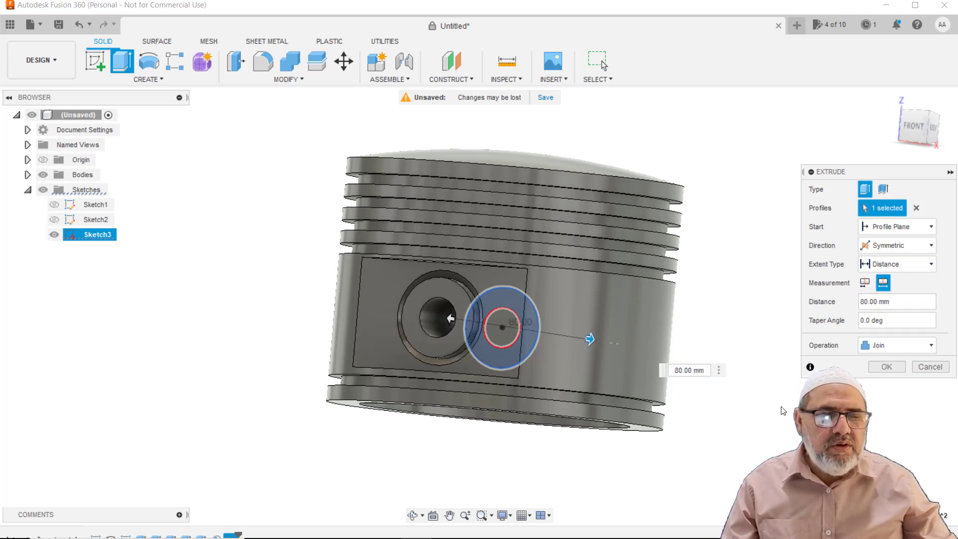
pyautogui.keyDown('shift'); pyautogui.moveTo(753, 413); pyautogui.dragTo(784, 437, button='middle'); pyautogui.keyUp('shift')
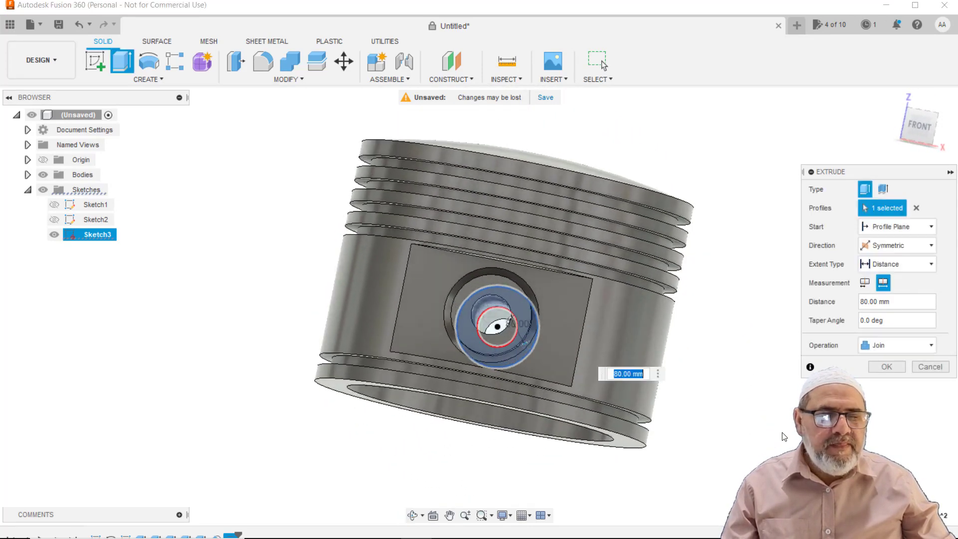
pyautogui.click(929, 345)
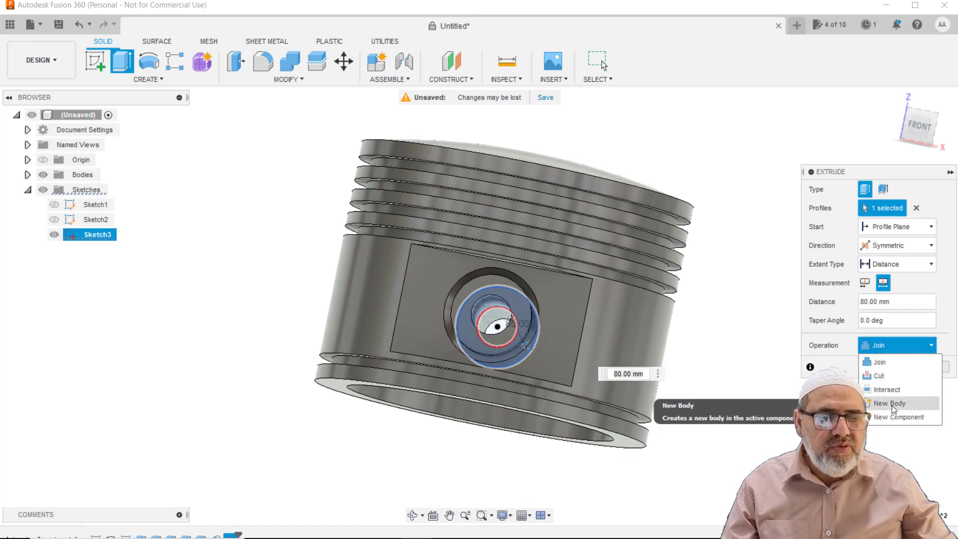
pyautogui.click(890, 402)
pyautogui.click(888, 366)
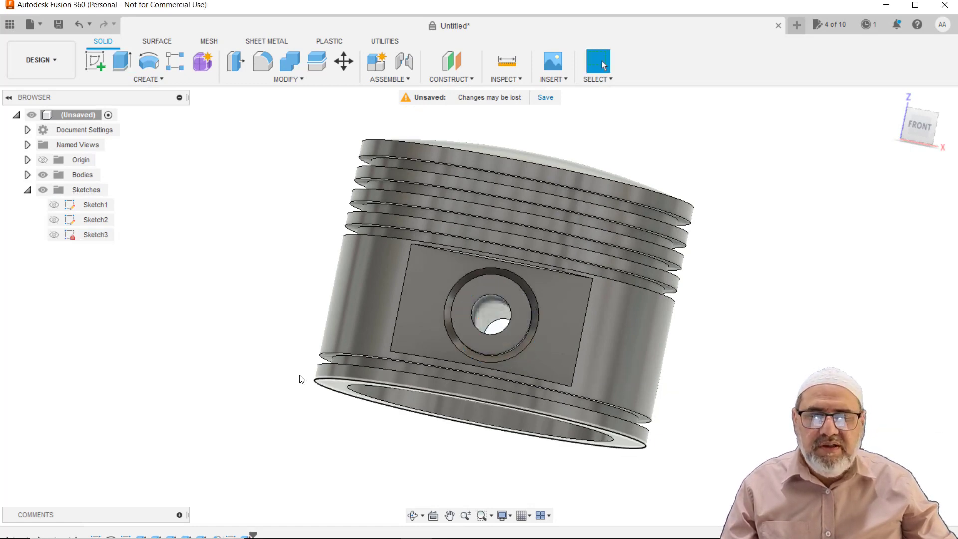
# Step: Start a new sketch on the front end face of the wrist pin
pyautogui.keyDown('shift'); pyautogui.moveTo(300, 378); pyautogui.dragTo(108, 354, button='middle'); pyautogui.keyUp('shift')
pyautogui.moveTo(108, 353); pyautogui.dragTo(178, 380)
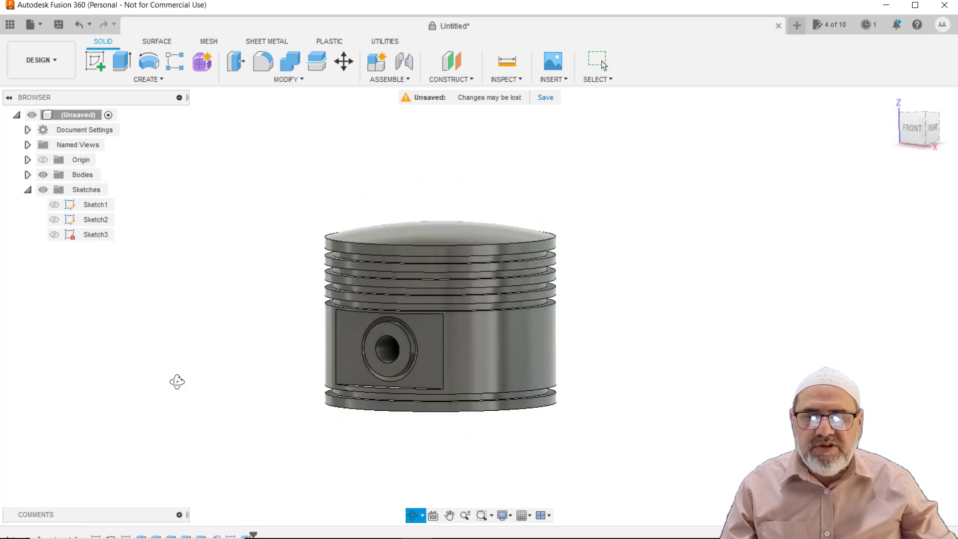
pyautogui.press('Escape')
pyautogui.click(911, 127)
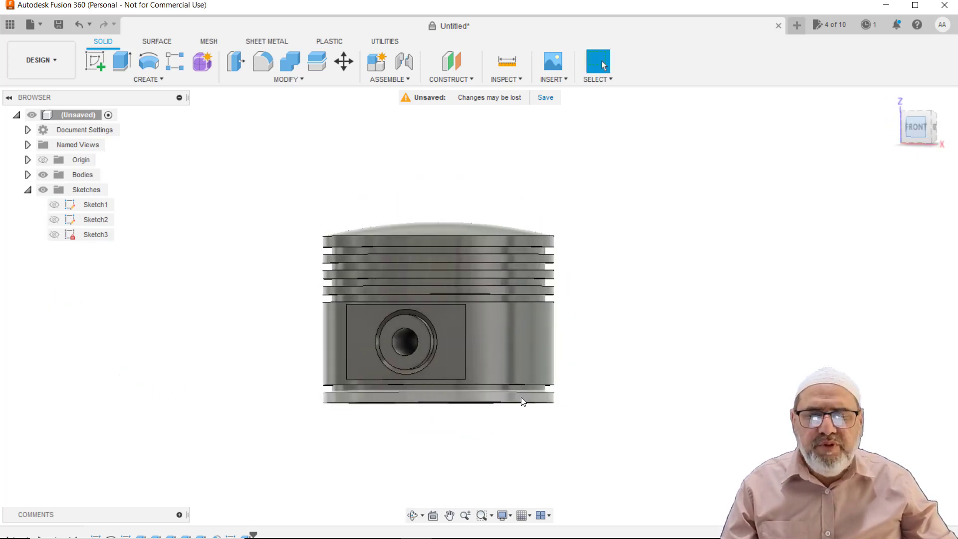
pyautogui.scroll(2, 419, 404)
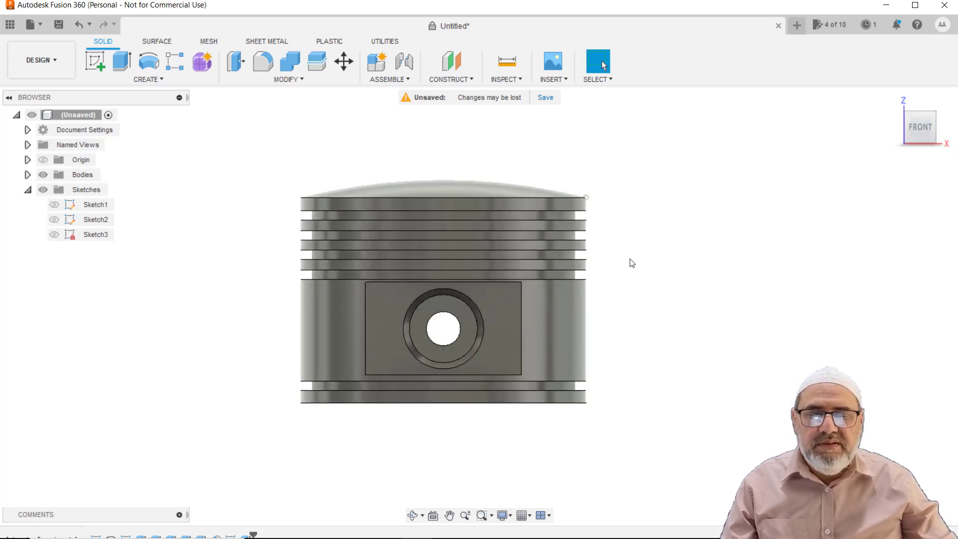
pyautogui.click(97, 63)
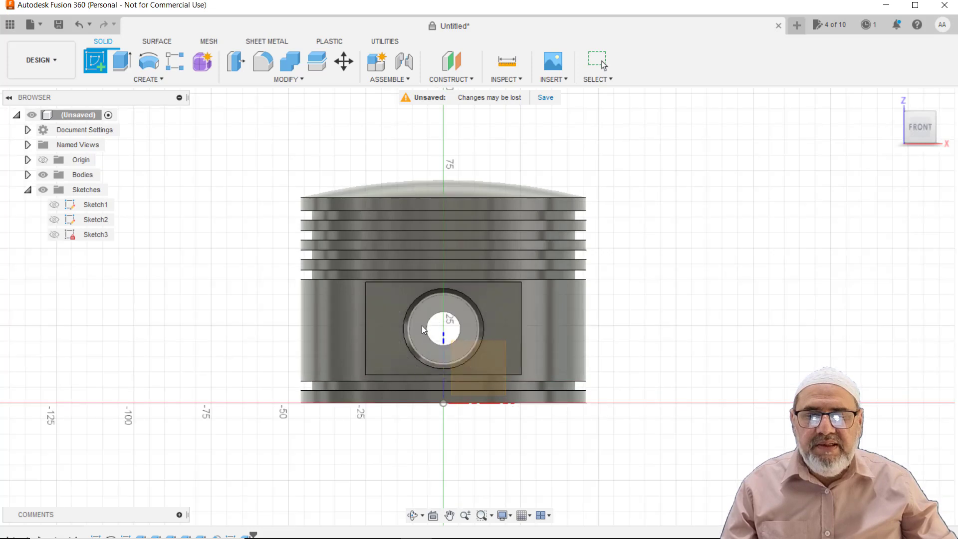
pyautogui.click(418, 322)
pyautogui.scroll(2, 684, 337)
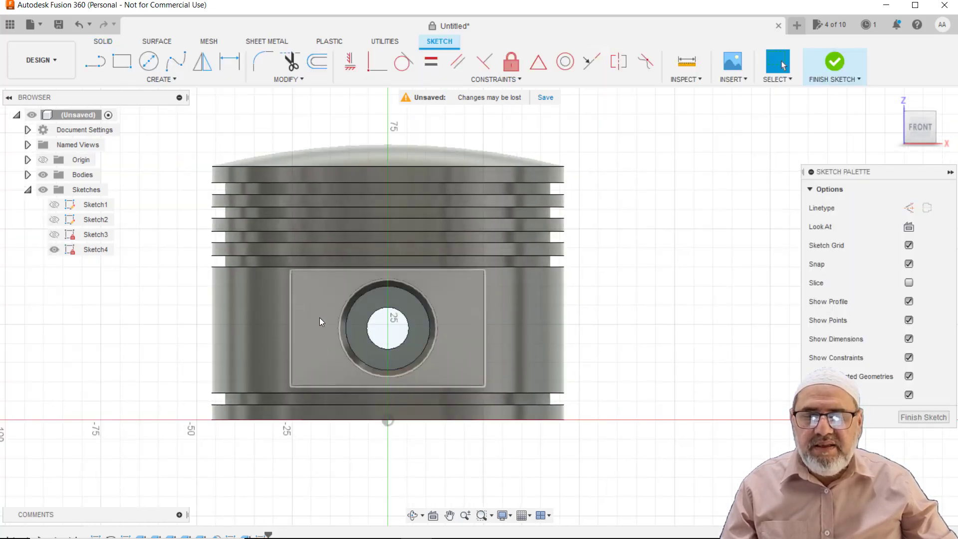
# Step: Draw an 11 mm diameter circle centred on the wrist pin's bore
pyautogui.click(149, 62)
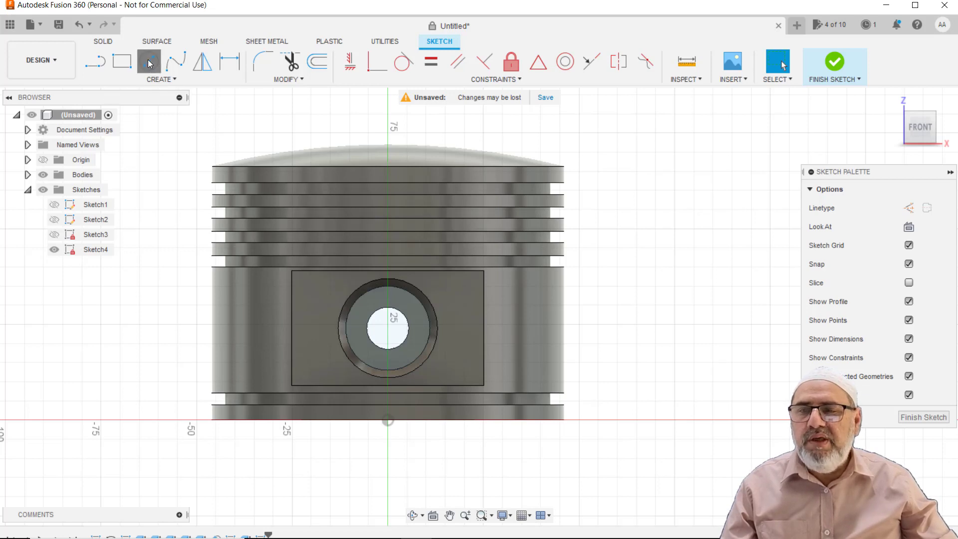
pyautogui.click(433, 374)
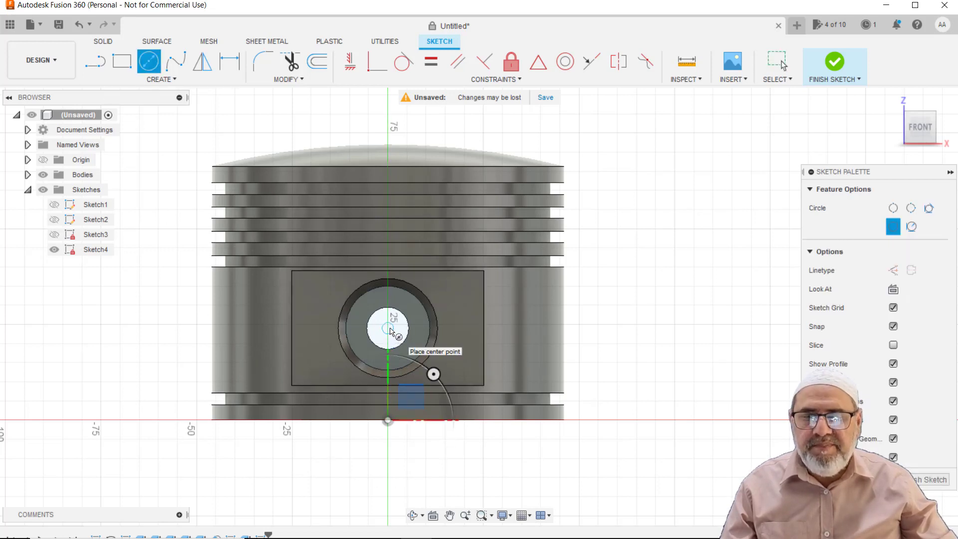
pyautogui.scroll(3, 367, 336)
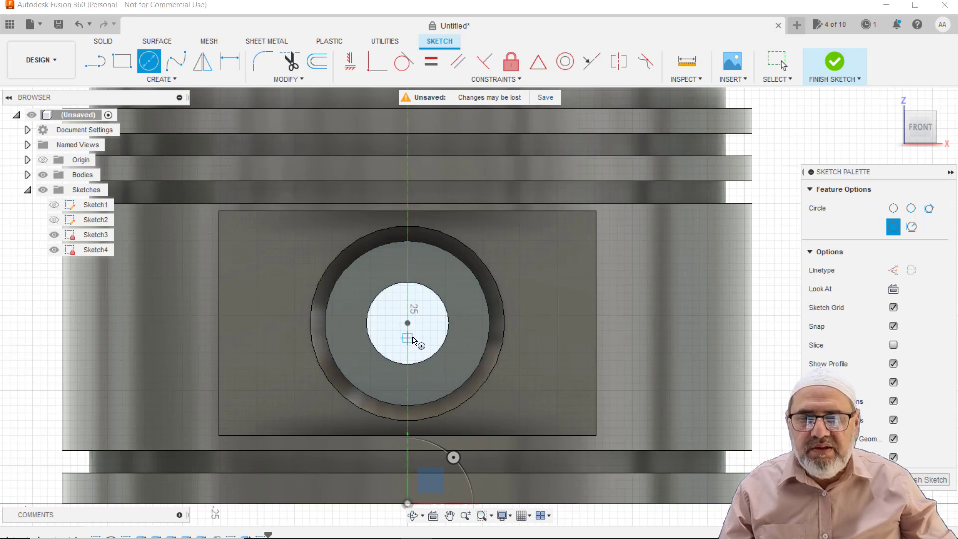
pyautogui.click(408, 323)
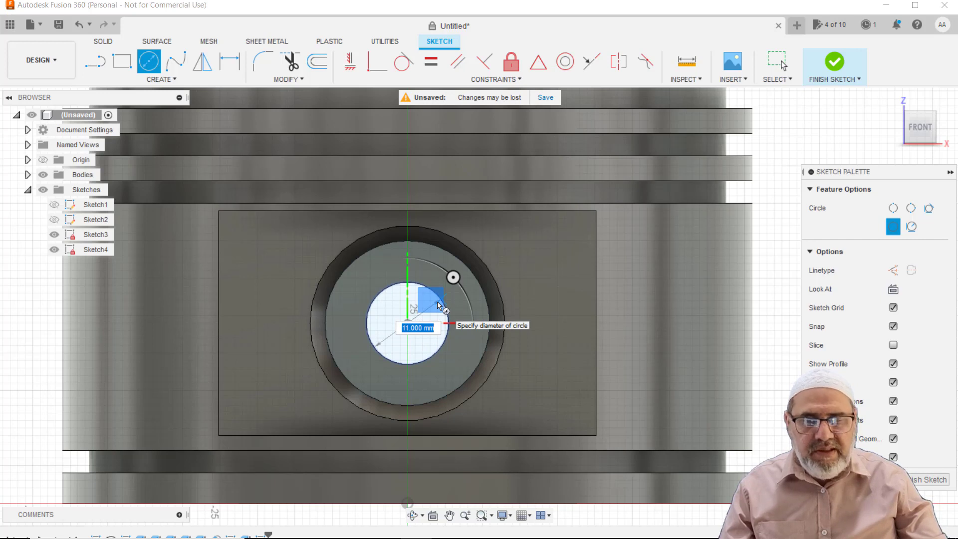
pyautogui.write('11')
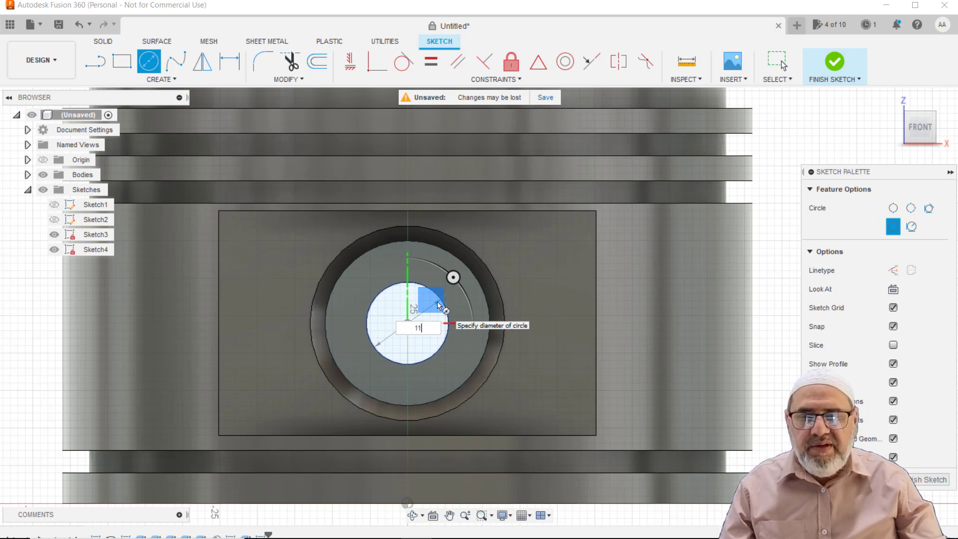
pyautogui.press('Return')
pyautogui.press('Escape')
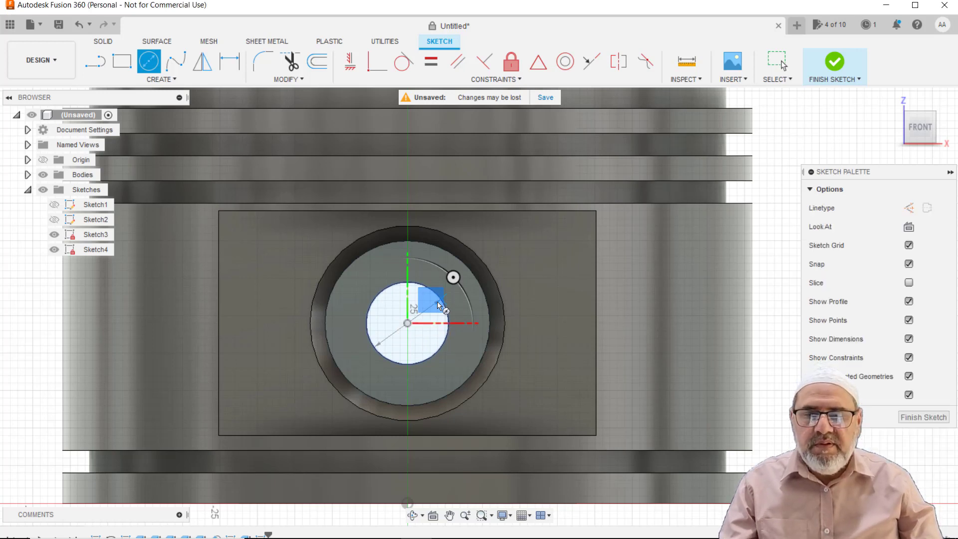
# Step: Add a concentric 22 mm diameter circle around the 11 mm circle, matching the pin's outer edge
pyautogui.click(158, 63)
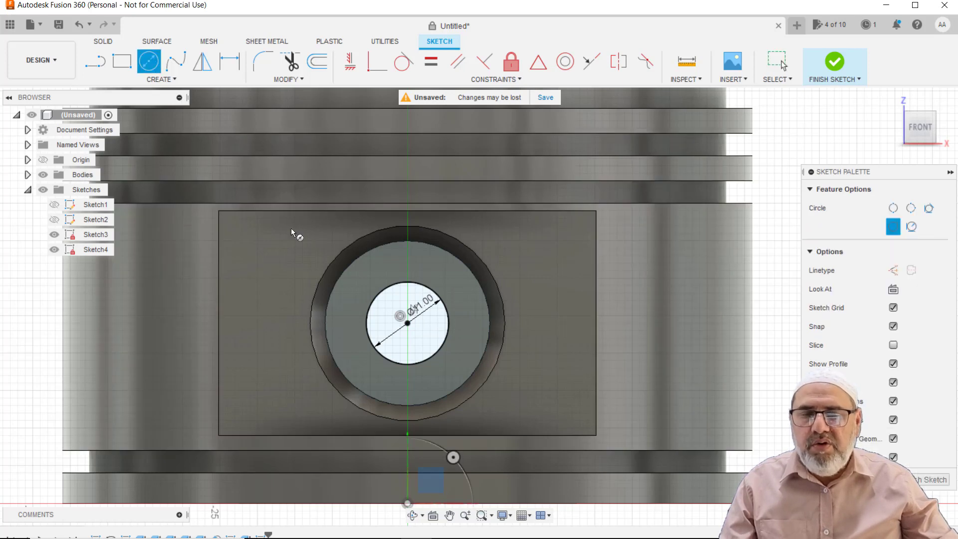
pyautogui.click(408, 324)
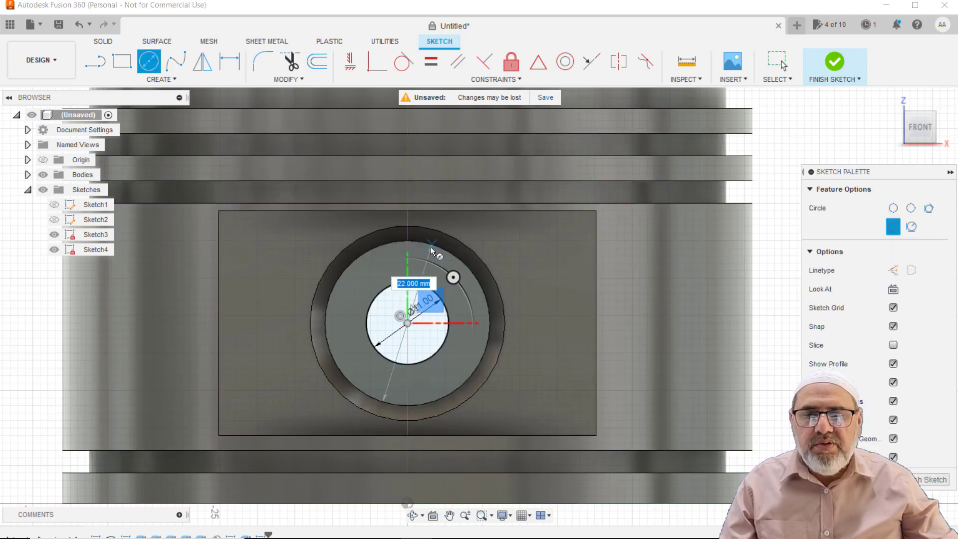
pyautogui.write('22')
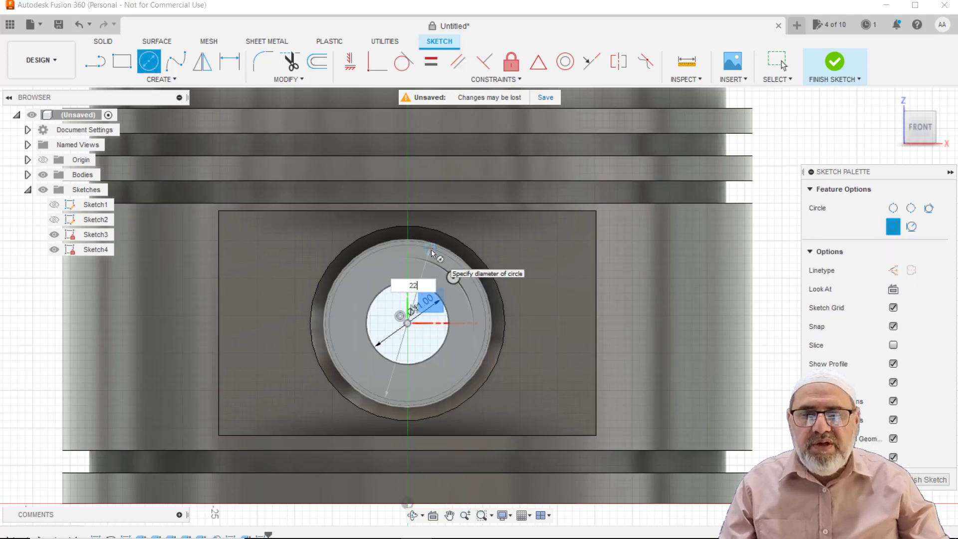
pyautogui.press('Return')
pyautogui.press('Escape')
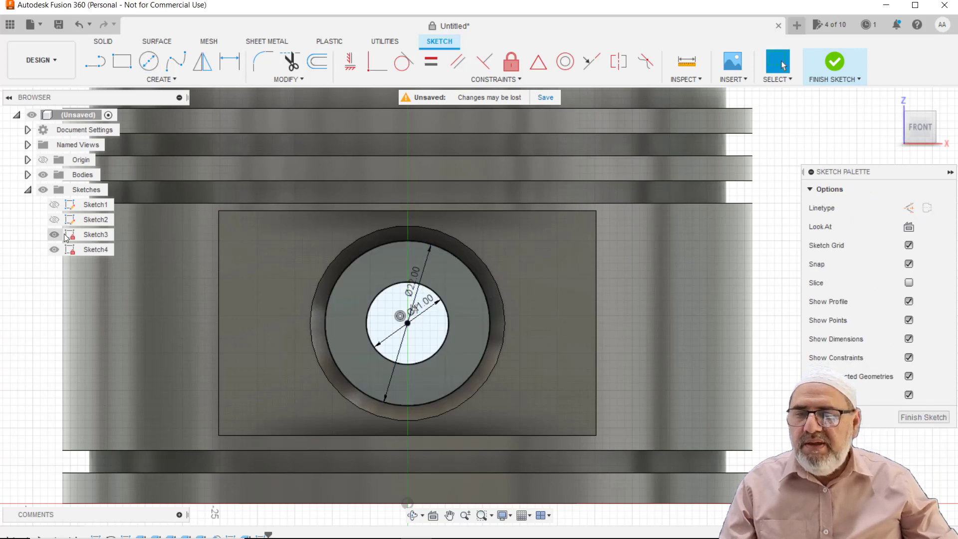
# Step: Hide Sketch3 so that only the current sketch's circles are shown
pyautogui.click(55, 237)
pyautogui.click(55, 236)
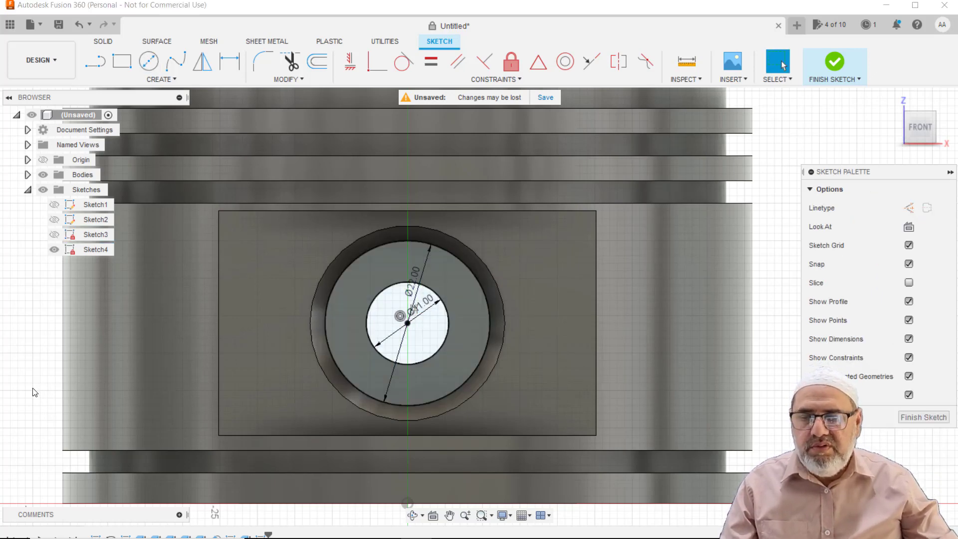
pyautogui.scroll(-2, 35, 389)
pyautogui.scroll(-3, 19, 323)
pyautogui.scroll(2, 21, 322)
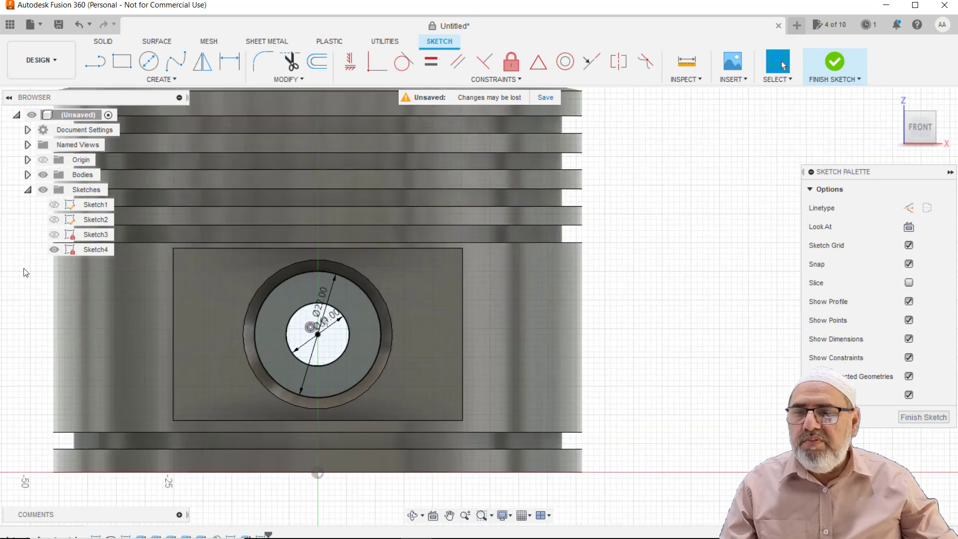
# Step: Hide all bodies to isolate the two circles, and finish the sketch
pyautogui.click(46, 177)
pyautogui.scroll(-2, 649, 314)
pyautogui.moveTo(521, 320); pyautogui.dragTo(623, 303, button='middle')
pyautogui.moveTo(642, 403)
pyautogui.keyDown('shift'); pyautogui.mouseDown(button='middle')
pyautogui.moveTo(633, 387)
pyautogui.moveTo(582, 382)
pyautogui.moveTo(579, 369)
pyautogui.moveTo(583, 391)
pyautogui.mouseUp(button='middle'); pyautogui.keyUp('shift')
pyautogui.press('Escape')
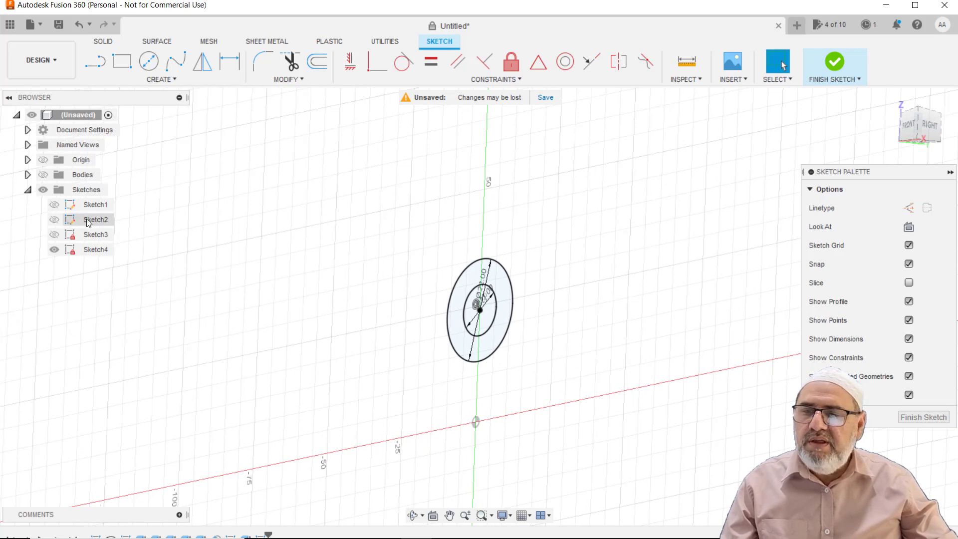
pyautogui.click(44, 175)
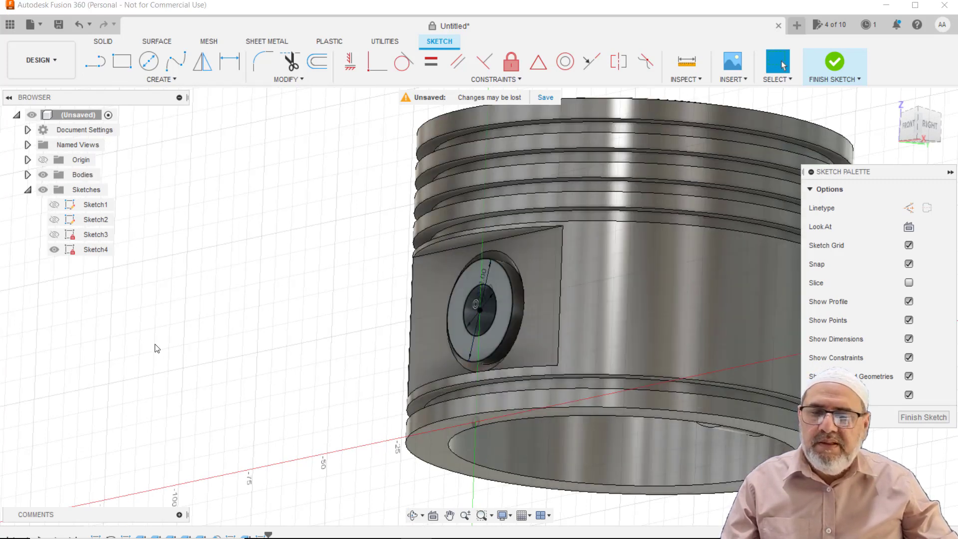
pyautogui.click(44, 175)
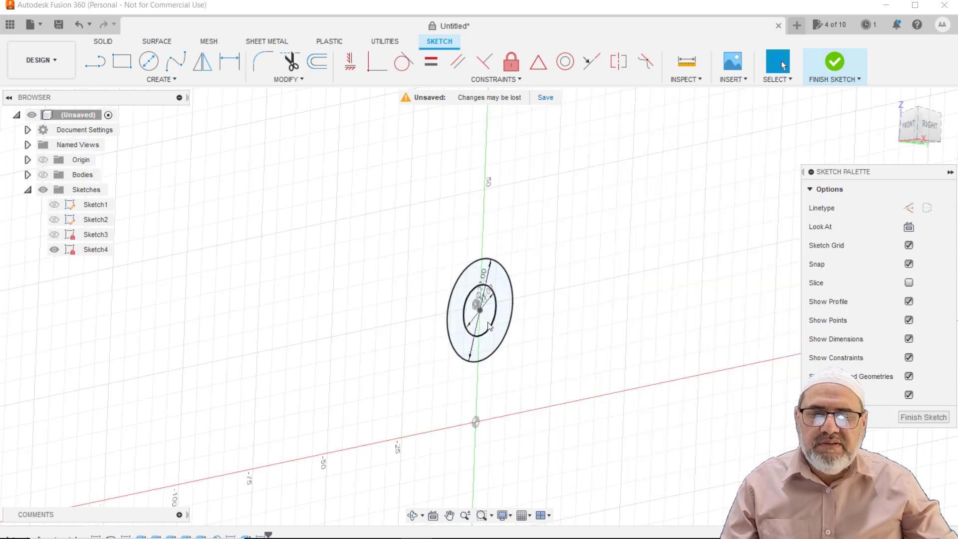
pyautogui.click(926, 417)
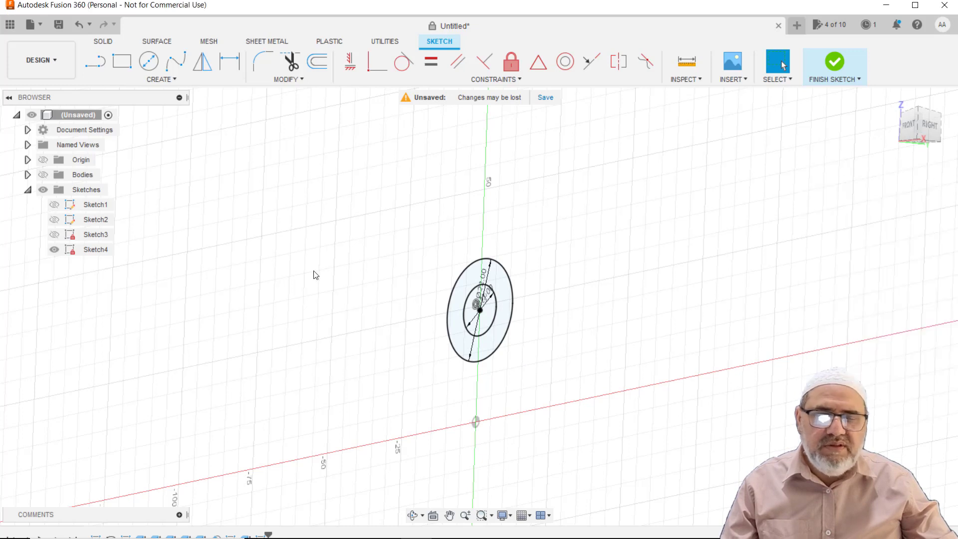
# Step: Extrude the inner 11 mm circle by -22 mm as a new body for the pin's plug
pyautogui.click(122, 61)
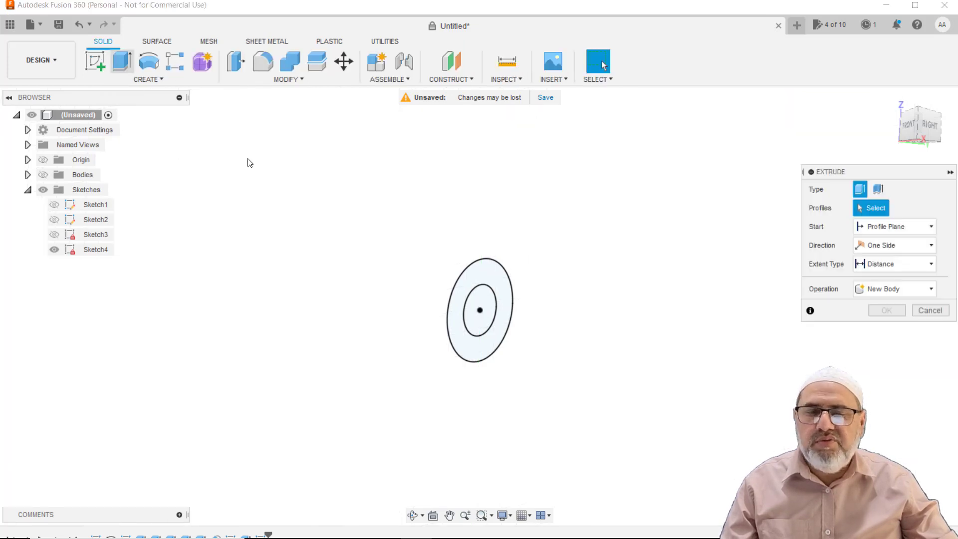
pyautogui.click(484, 299)
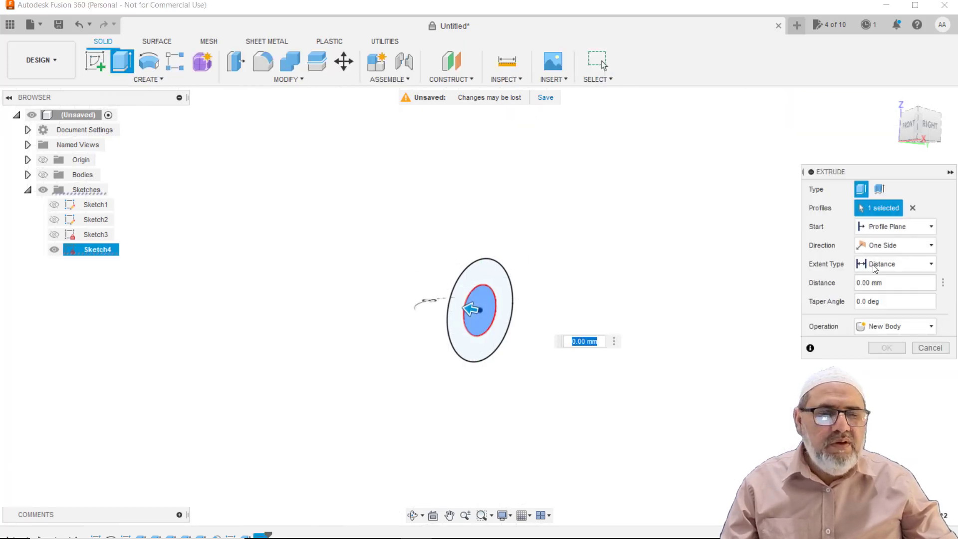
pyautogui.click(858, 283)
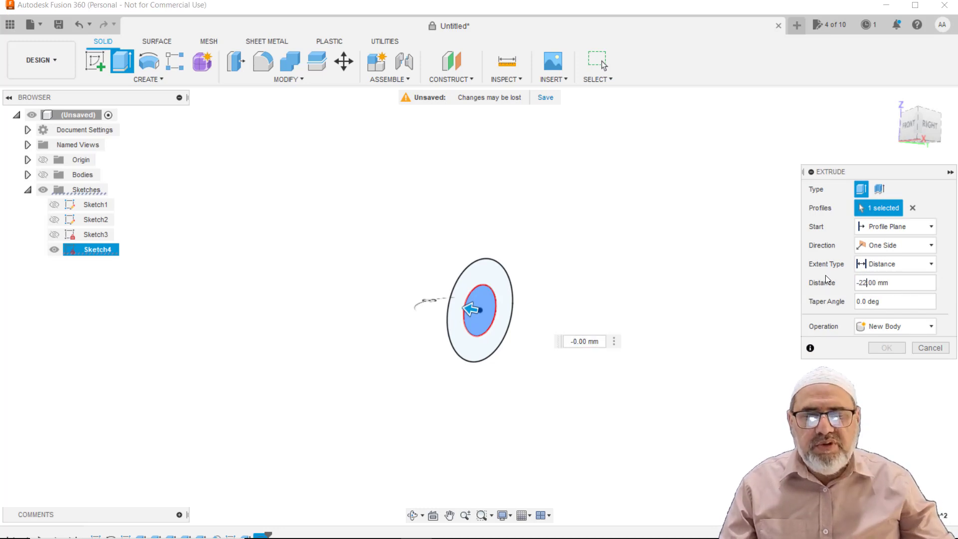
pyautogui.press('Return')
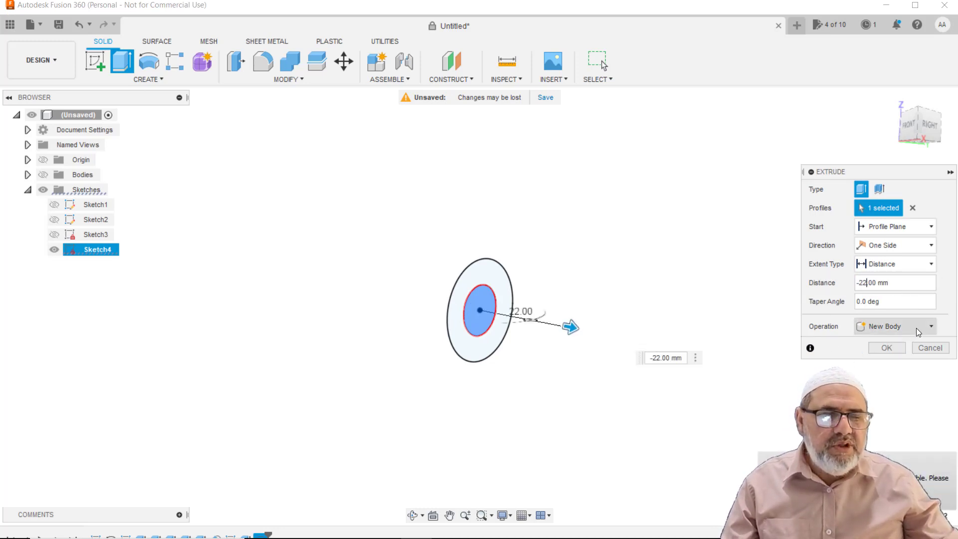
pyautogui.click(898, 348)
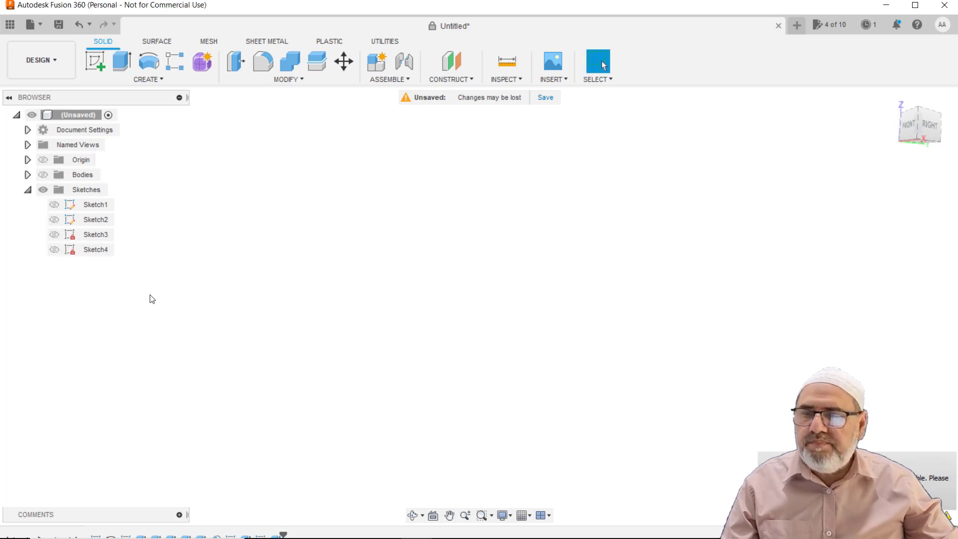
# Step: Isolate the plug by showing the bodies folder with Body1 and Body2 hidden, and make Sketch4 visible
pyautogui.click(43, 175)
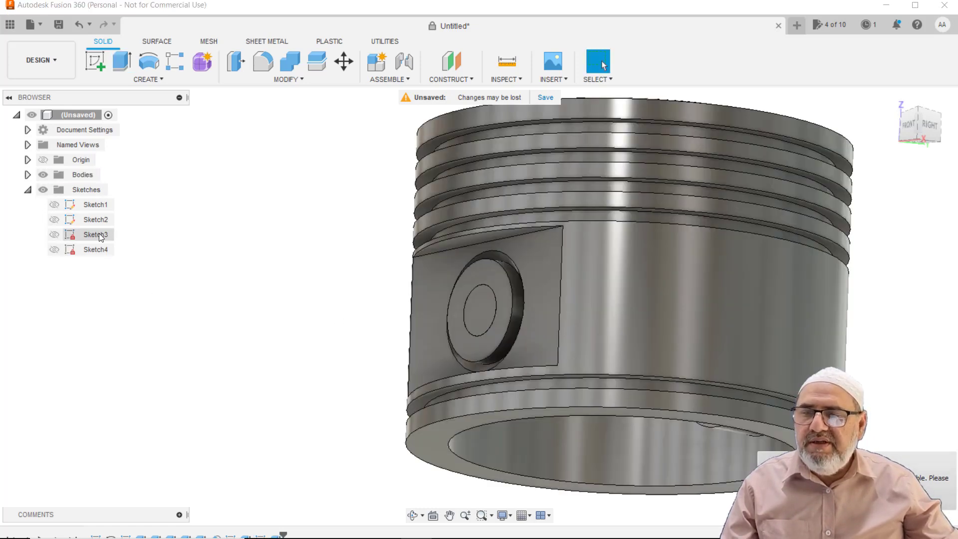
pyautogui.click(28, 175)
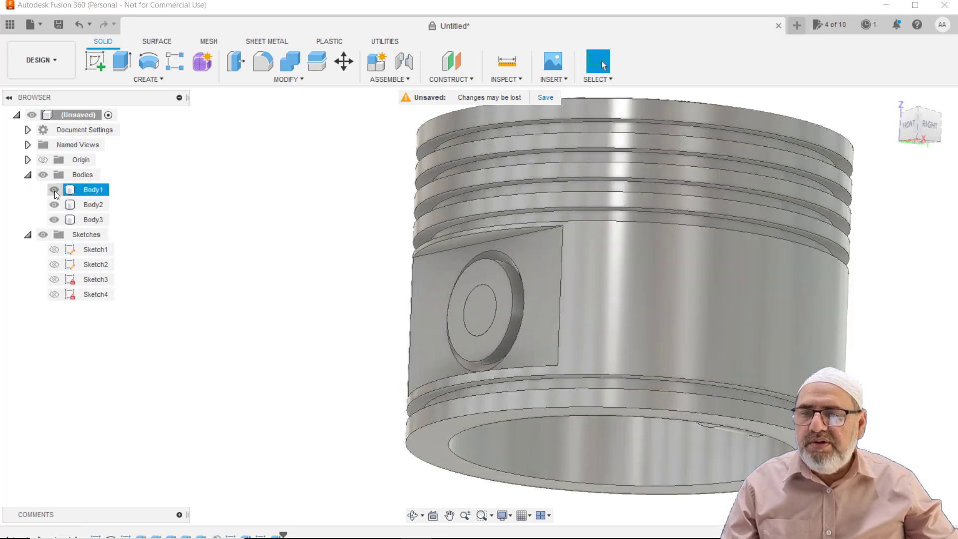
pyautogui.click(54, 190)
pyautogui.click(54, 205)
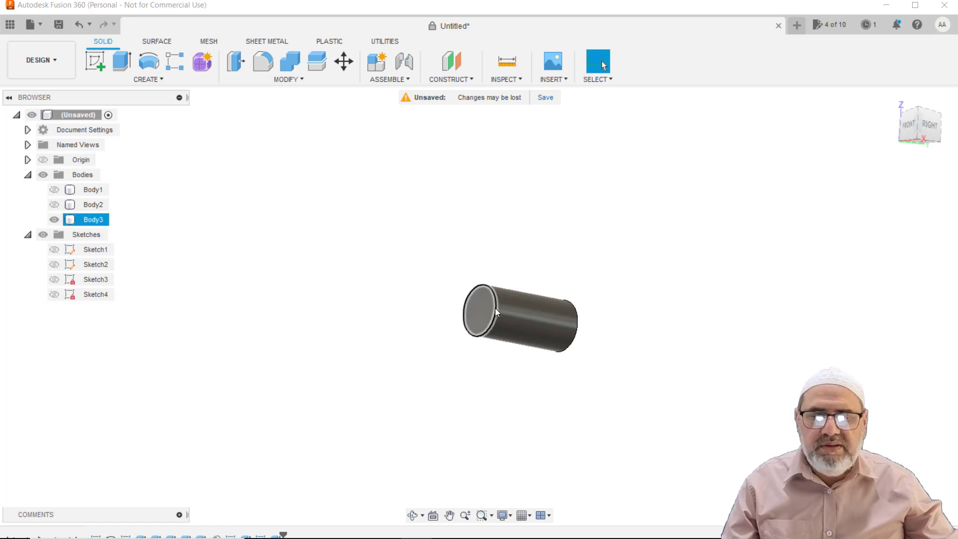
pyautogui.click(62, 295)
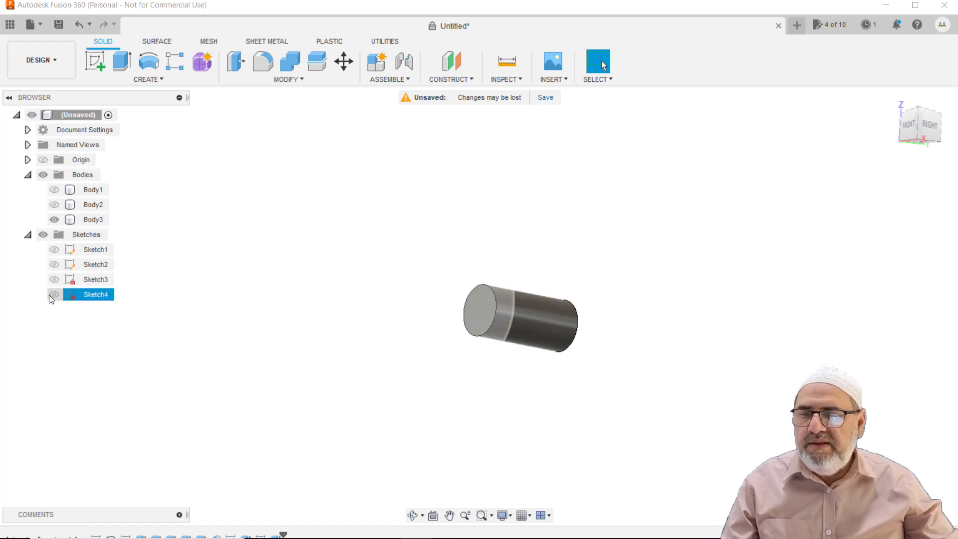
pyautogui.click(53, 294)
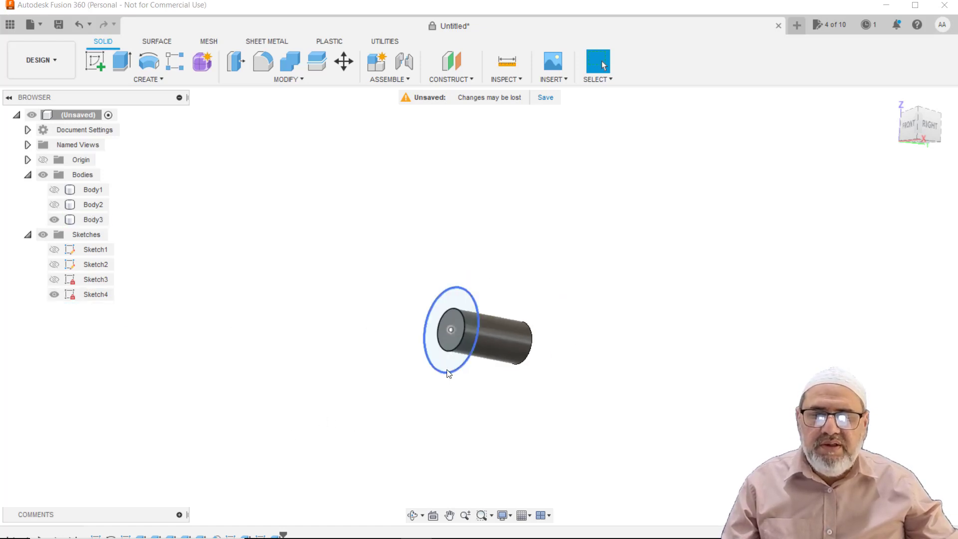
# Step: Extrude both the ring and the inner circle of Sketch4 by 3 mm, joined to the plug as its head
pyautogui.click(119, 64)
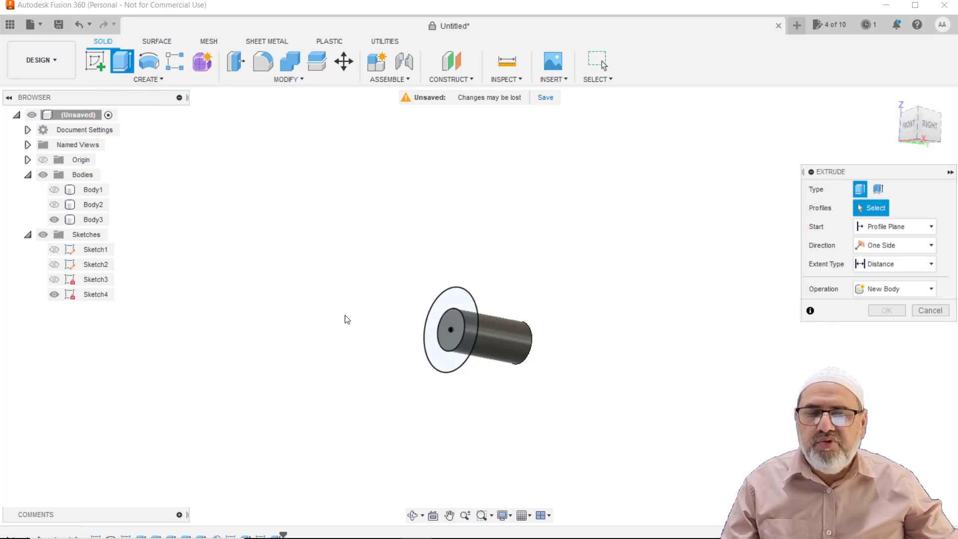
pyautogui.click(456, 373)
pyautogui.click(450, 345)
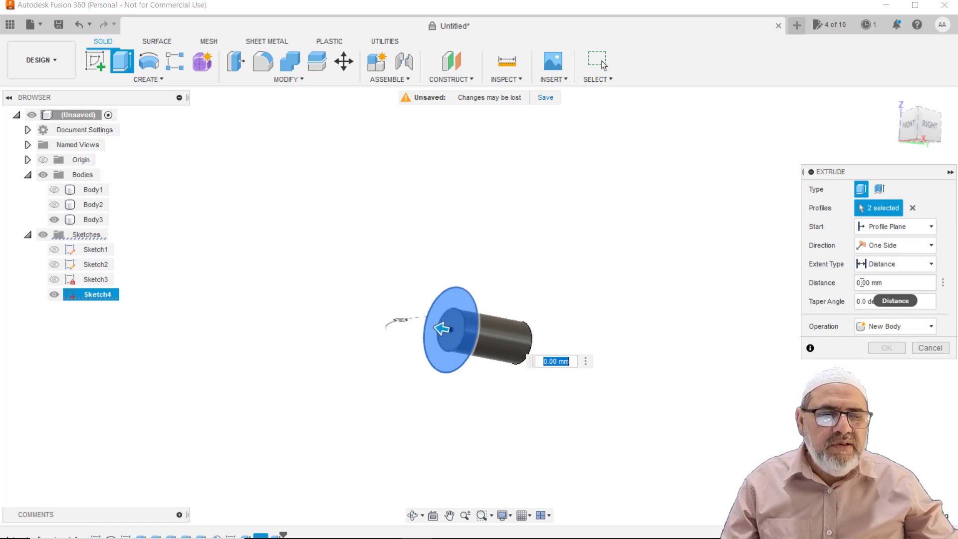
pyautogui.moveTo(861, 283); pyautogui.dragTo(851, 287)
pyautogui.write('3')
pyautogui.press('Return')
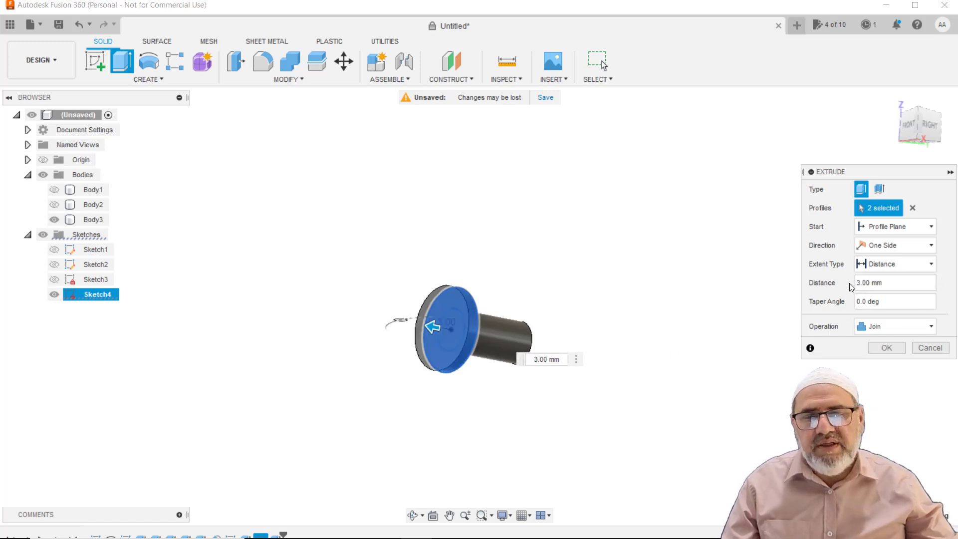
pyautogui.click(887, 352)
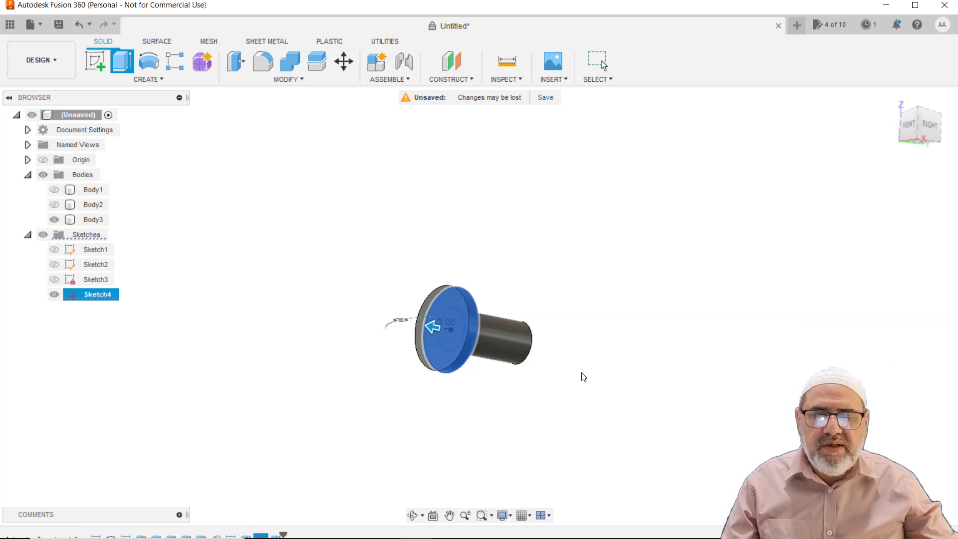
# Step: Fillet the outer front edge of the plug's head with a 2 mm radius
pyautogui.click(263, 61)
pyautogui.click(463, 309)
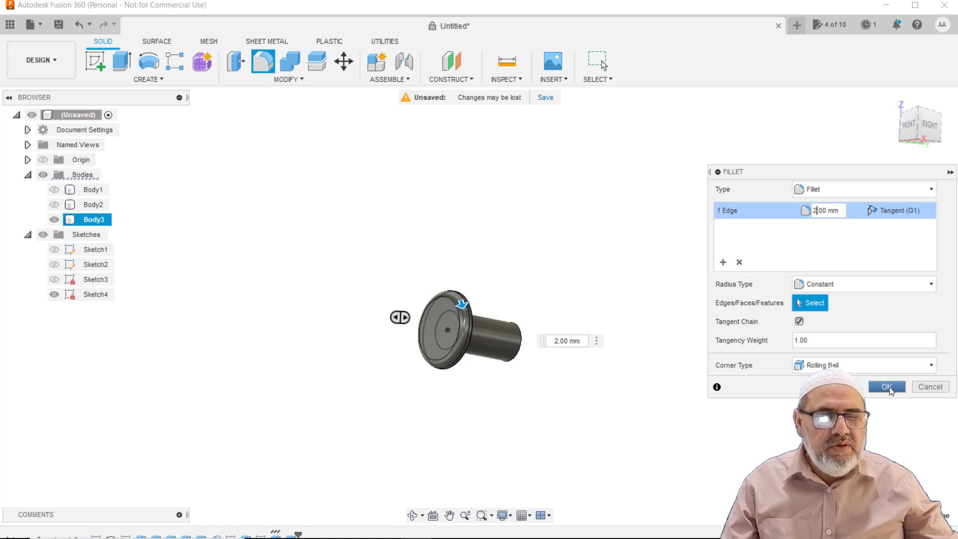
pyautogui.keyDown('shift'); pyautogui.moveTo(419, 389); pyautogui.dragTo(424, 350, button='middle'); pyautogui.keyUp('shift')
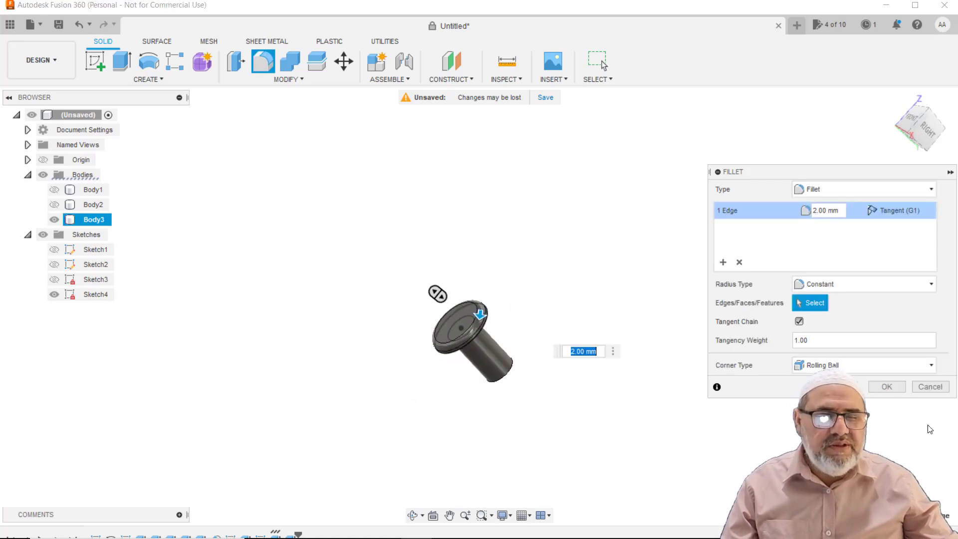
pyautogui.click(886, 387)
# Step: Show Body1 and Body2 again and examine the piston assembly with the plug in place from several angles
pyautogui.keyDown('shift'); pyautogui.moveTo(375, 368); pyautogui.dragTo(321, 389, button='middle'); pyautogui.keyUp('shift')
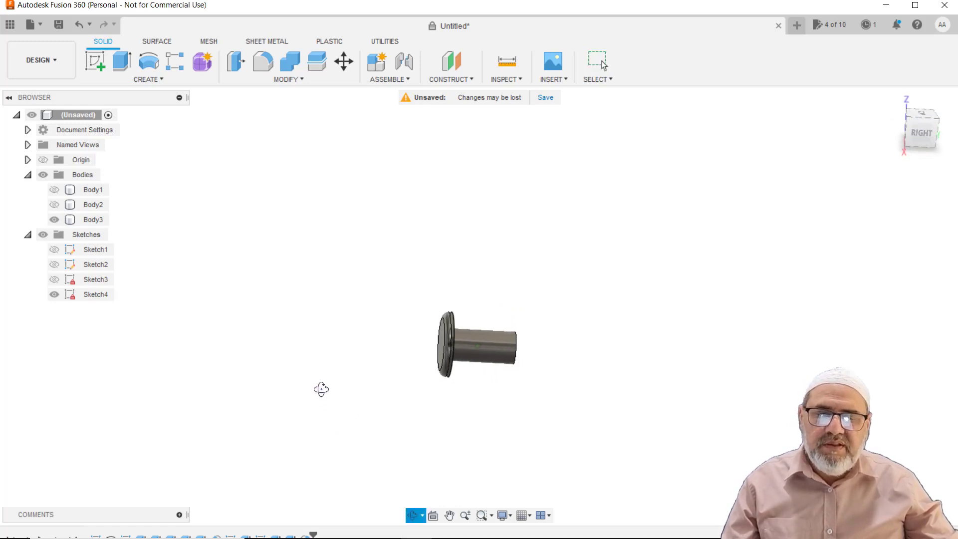
pyautogui.click(54, 204)
pyautogui.click(53, 189)
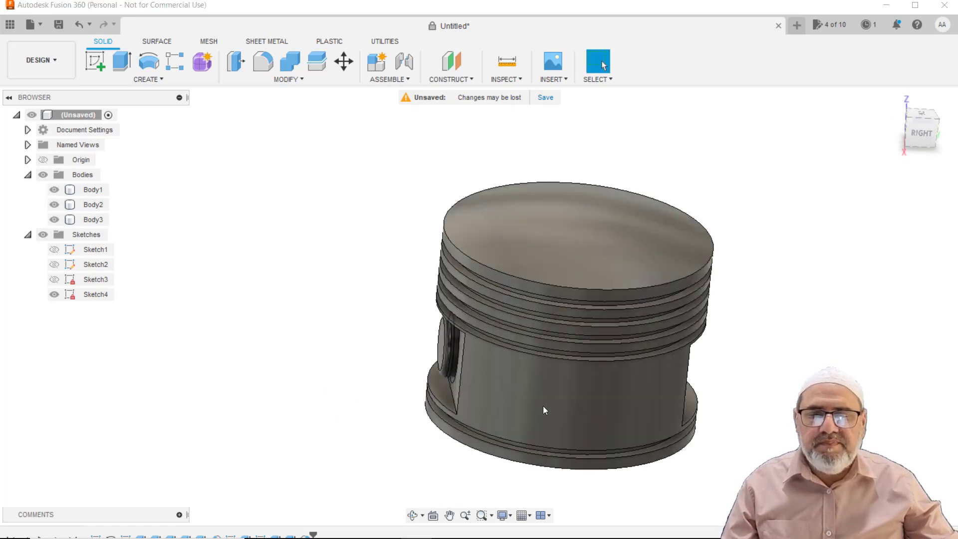
pyautogui.keyDown('shift'); pyautogui.moveTo(482, 355); pyautogui.dragTo(266, 360, button='middle'); pyautogui.keyUp('shift')
pyautogui.keyDown('shift'); pyautogui.moveTo(293, 371); pyautogui.dragTo(368, 327, button='middle'); pyautogui.keyUp('shift')
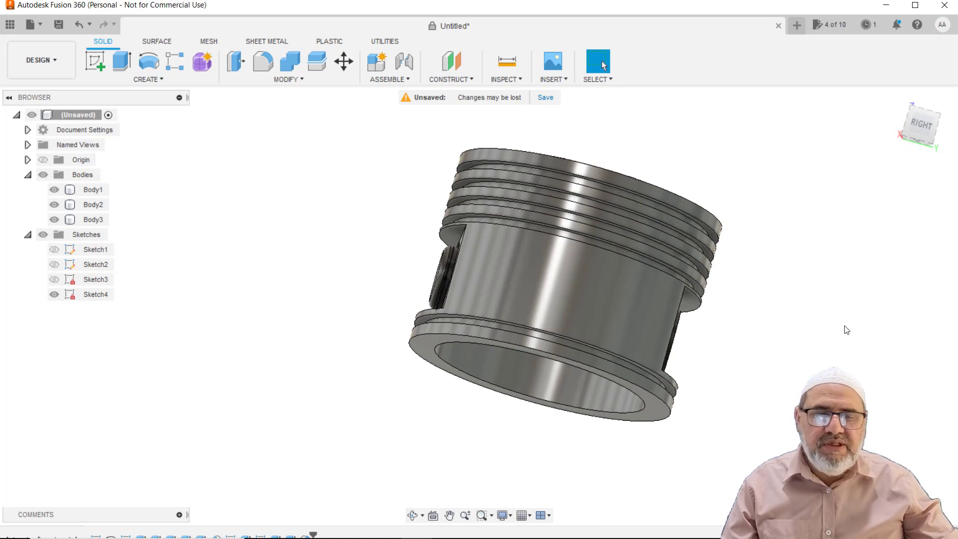
# Step: Start a Mirror of bodies, hide Body1 and Body2, and select the plug, Body3, as the object to mirror
pyautogui.keyDown('shift'); pyautogui.moveTo(844, 329); pyautogui.dragTo(881, 335, button='middle'); pyautogui.keyUp('shift')
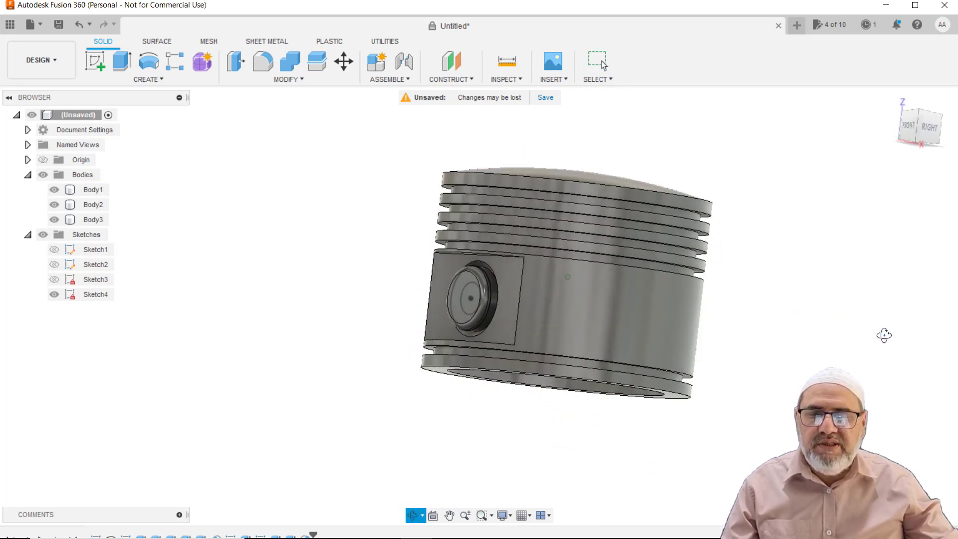
pyautogui.click(162, 80)
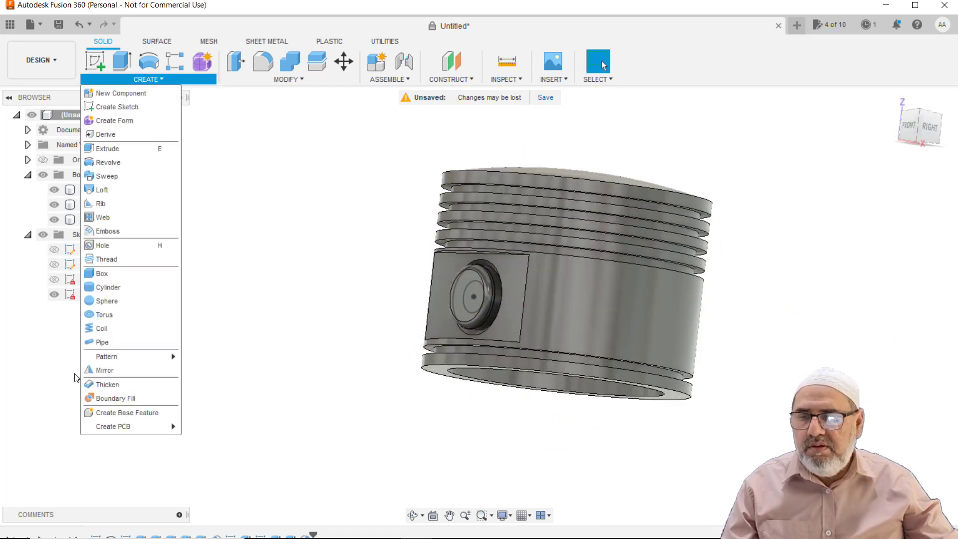
pyautogui.click(106, 370)
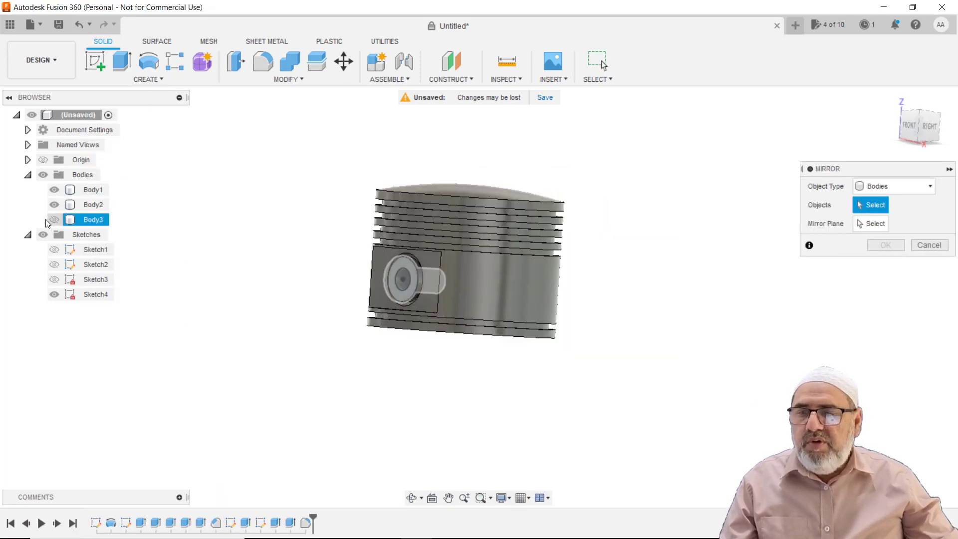
pyautogui.click(53, 219)
pyautogui.click(53, 189)
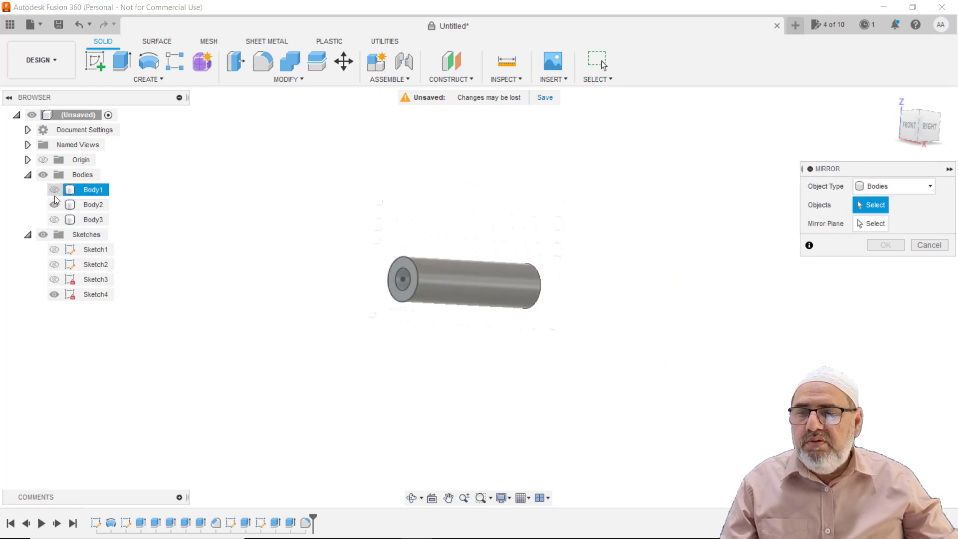
pyautogui.click(54, 204)
pyautogui.click(54, 220)
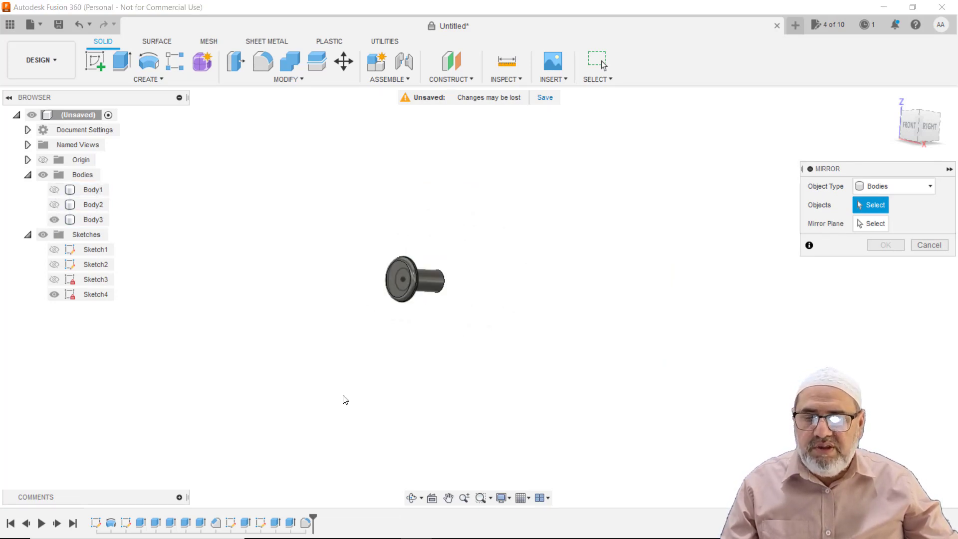
pyautogui.moveTo(368, 231); pyautogui.dragTo(494, 327)
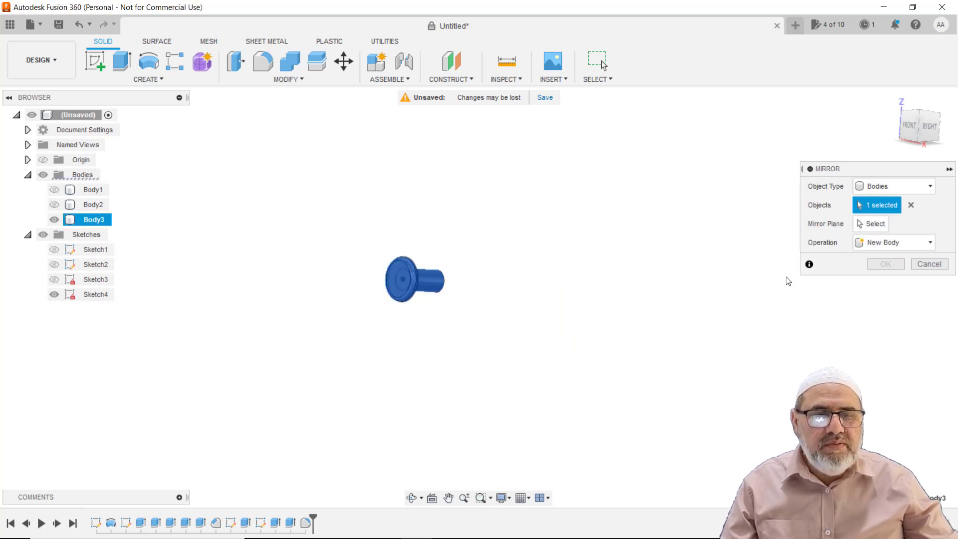
# Step: Show Body1 again and mirror the plug across the vertical XZ origin plane as a new body
pyautogui.click(873, 227)
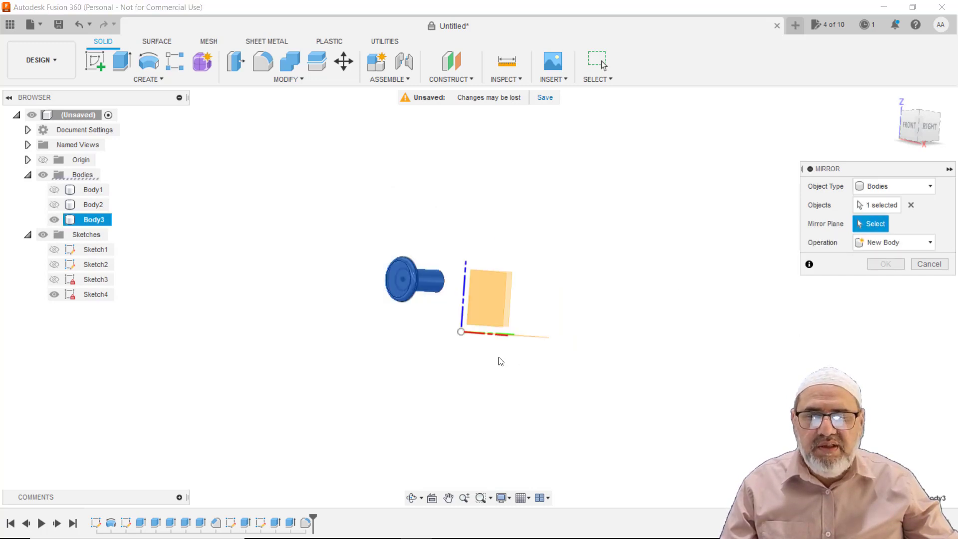
pyautogui.moveTo(568, 381)
pyautogui.keyDown('shift'); pyautogui.mouseDown(button='middle')
pyautogui.moveTo(539, 374)
pyautogui.moveTo(576, 372)
pyautogui.moveTo(559, 373)
pyautogui.mouseUp(button='middle'); pyautogui.keyUp('shift')
pyautogui.click(54, 190)
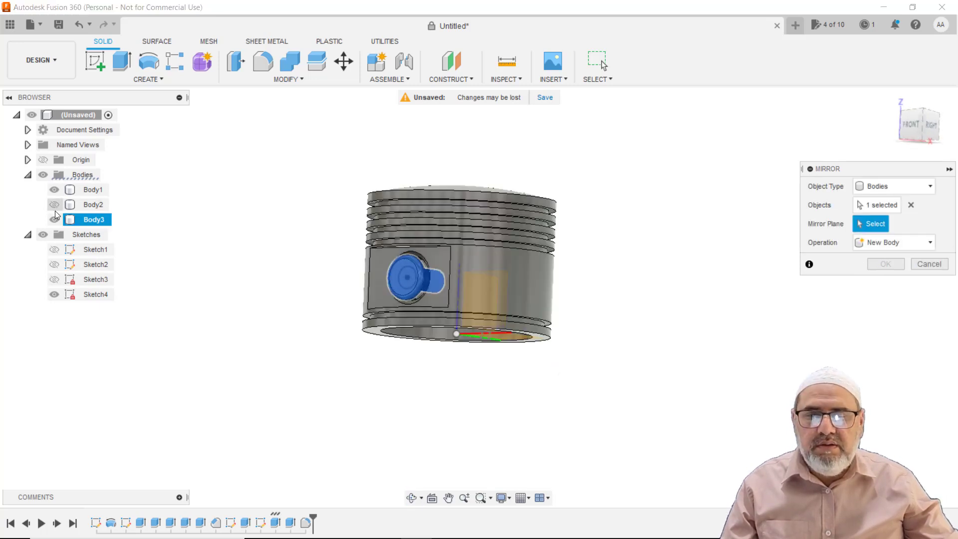
pyautogui.keyDown('shift'); pyautogui.moveTo(427, 411); pyautogui.dragTo(422, 378, button='middle'); pyautogui.keyUp('shift')
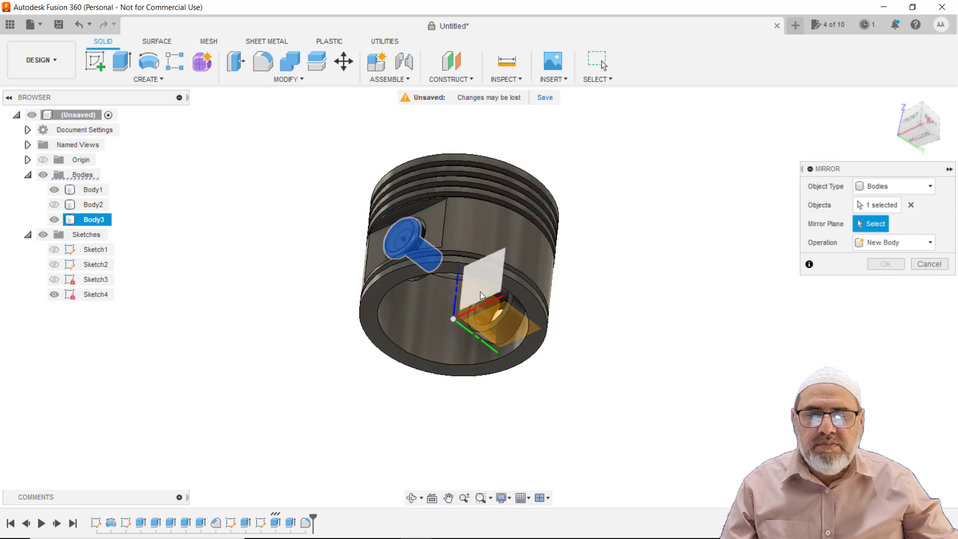
pyautogui.click(481, 291)
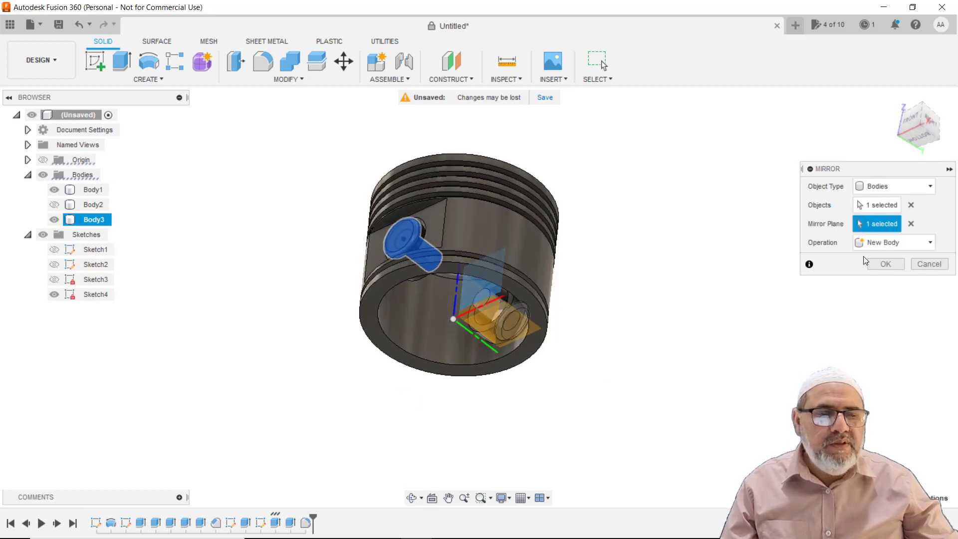
pyautogui.click(885, 263)
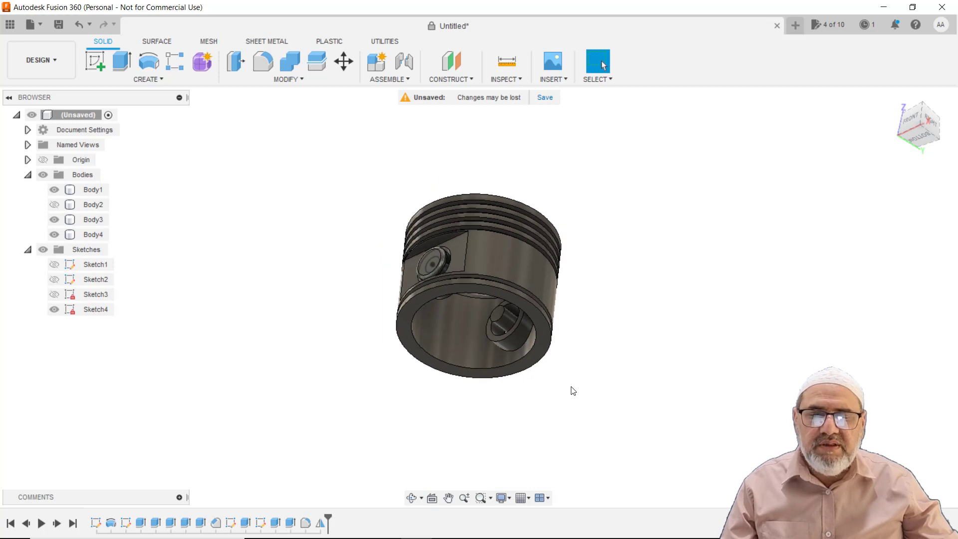
# Step: Show Body2 again and examine the piston with the wrist pin and both end plugs in place
pyautogui.keyDown('shift'); pyautogui.moveTo(592, 384); pyautogui.dragTo(573, 372, button='middle'); pyautogui.keyUp('shift')
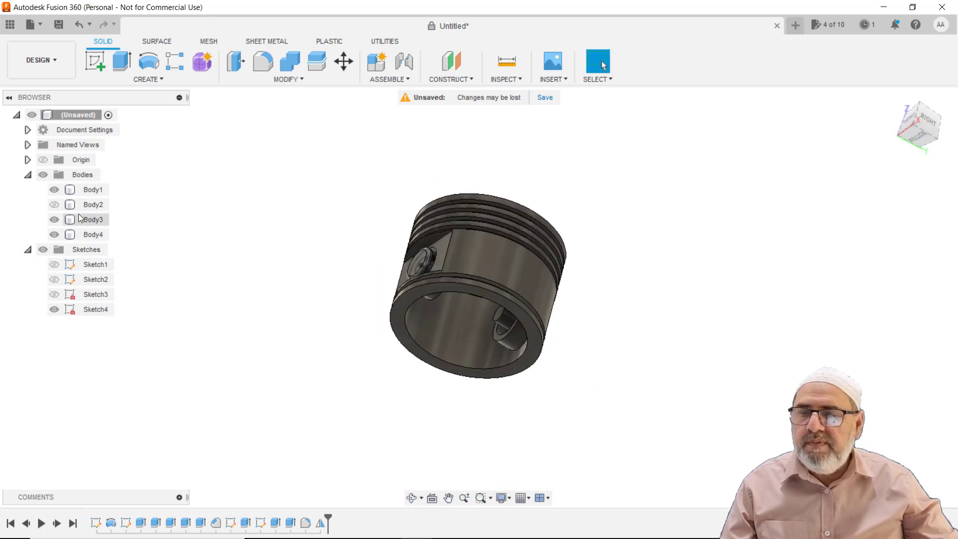
pyautogui.click(58, 202)
pyautogui.click(54, 205)
pyautogui.click(392, 362)
pyautogui.moveTo(593, 332)
pyautogui.keyDown('shift'); pyautogui.mouseDown(button='middle')
pyautogui.moveTo(502, 357)
pyautogui.moveTo(442, 342)
pyautogui.moveTo(580, 335)
pyautogui.moveTo(601, 323)
pyautogui.mouseUp(button='middle'); pyautogui.keyUp('shift')
pyautogui.scroll(3, 424, 395)
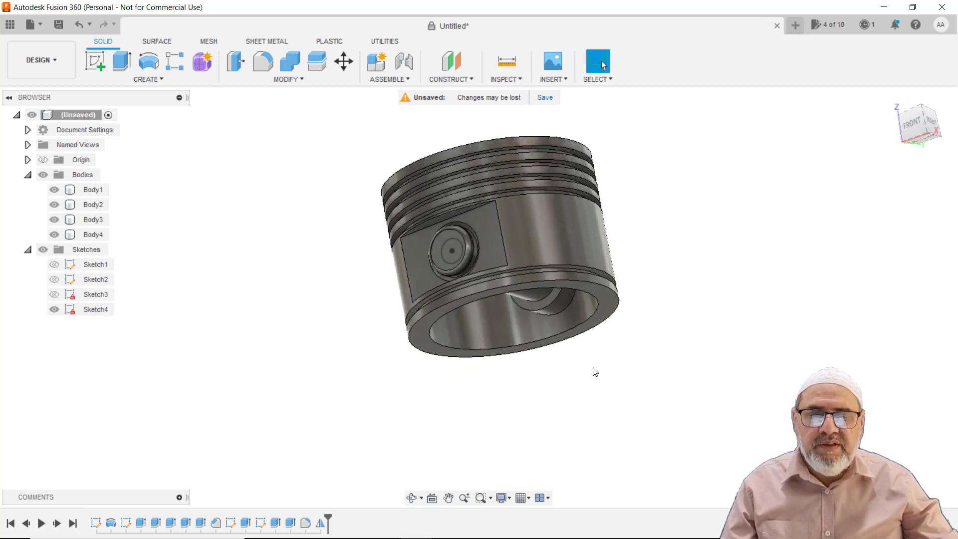